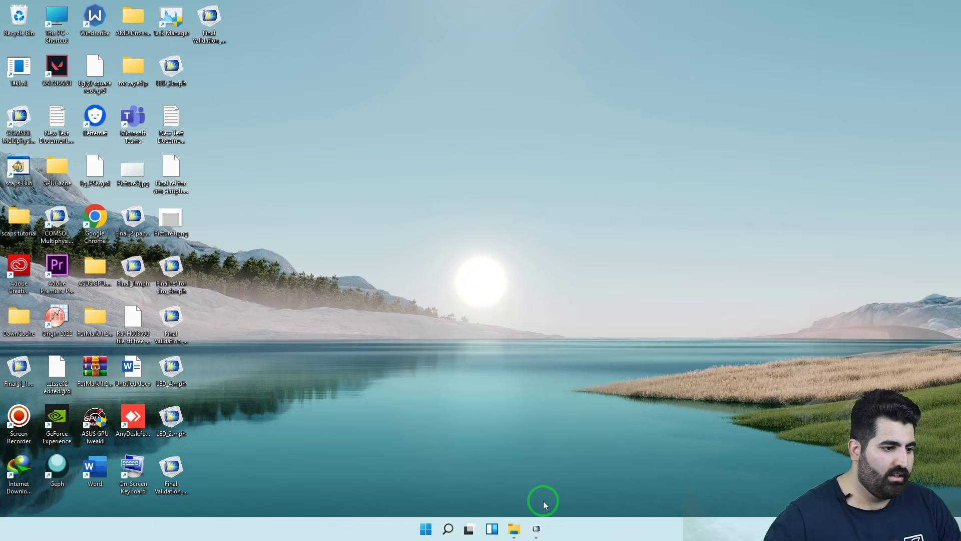
Restore the COMSOL window, zoom to fit the device geometry, and expand Study 1
left_click(538, 531)
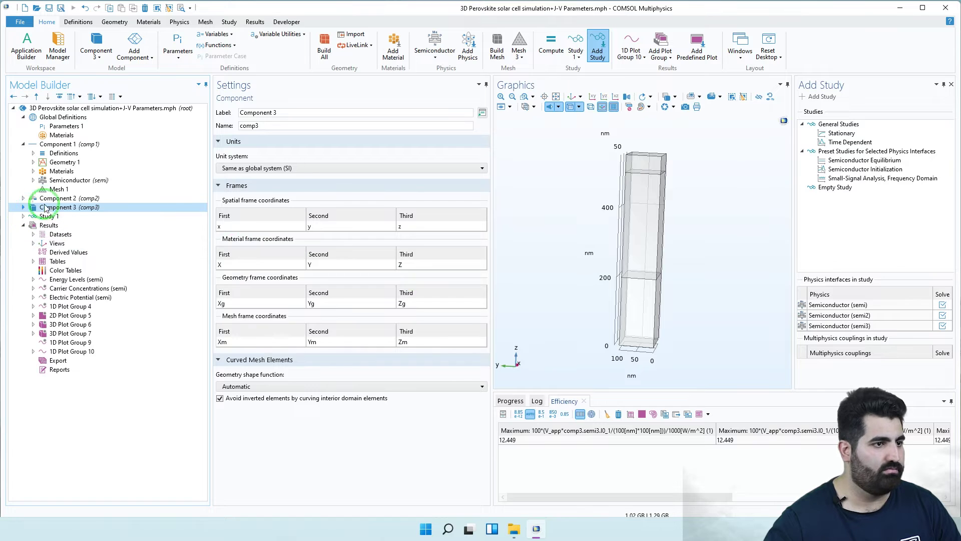
left_click(555, 96)
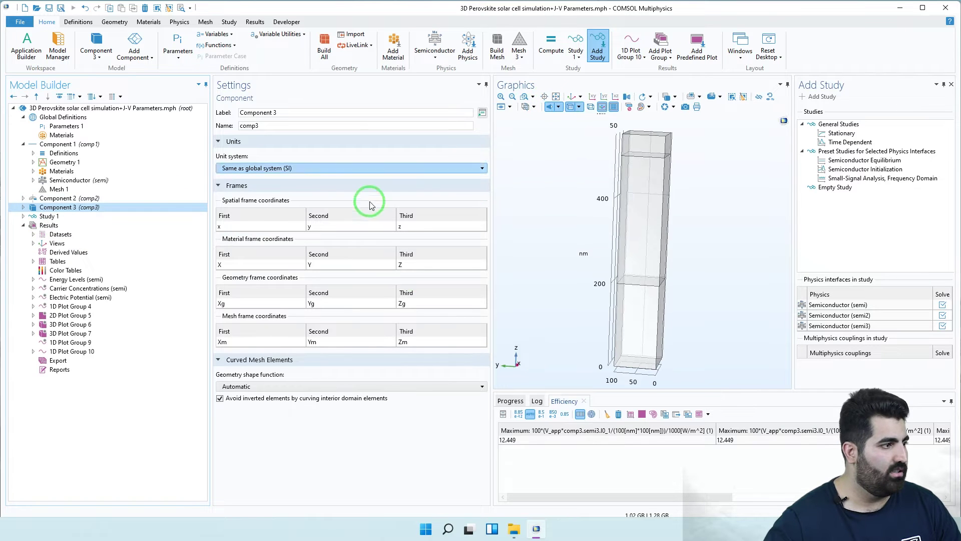
left_click(23, 215)
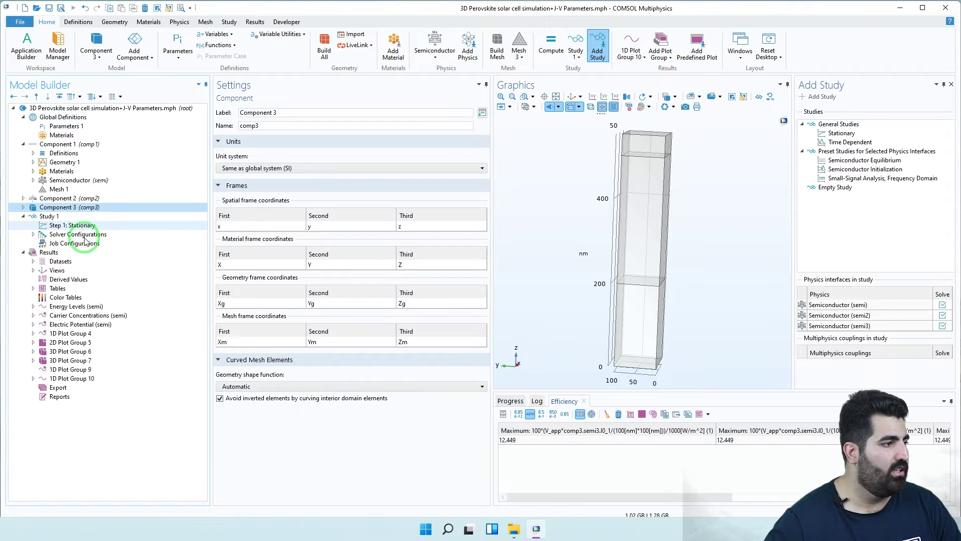
Expand Results > Datasets and show the Derived Values settings
left_click(49, 252)
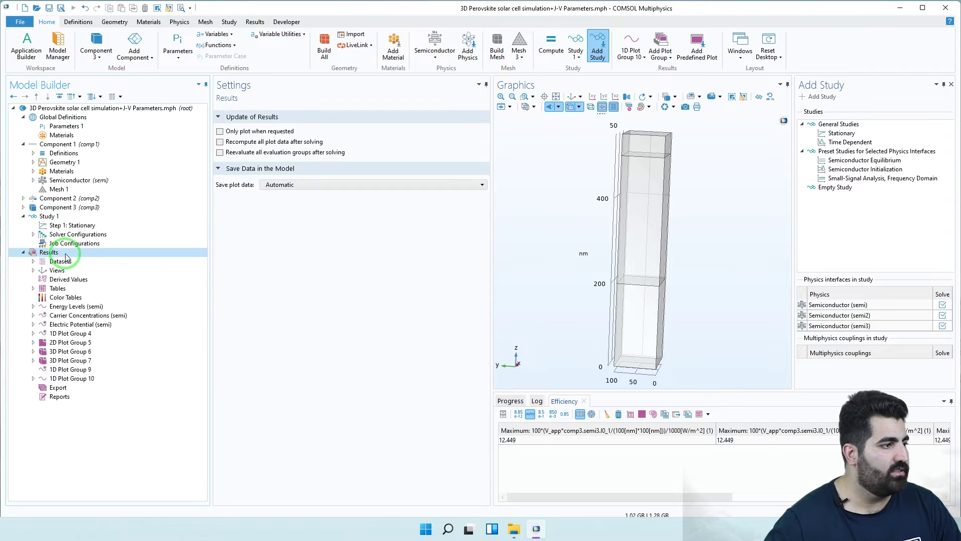
right_click(62, 255)
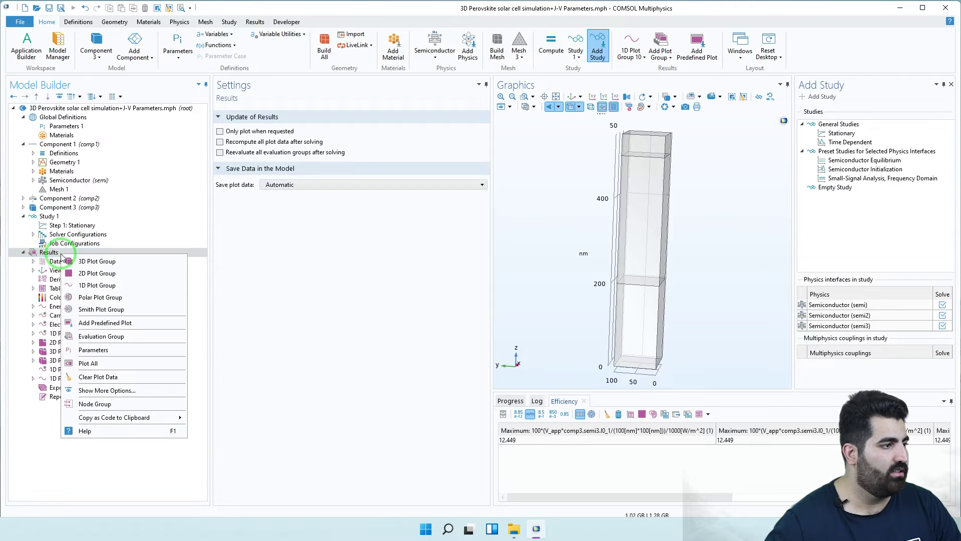
left_click(33, 260)
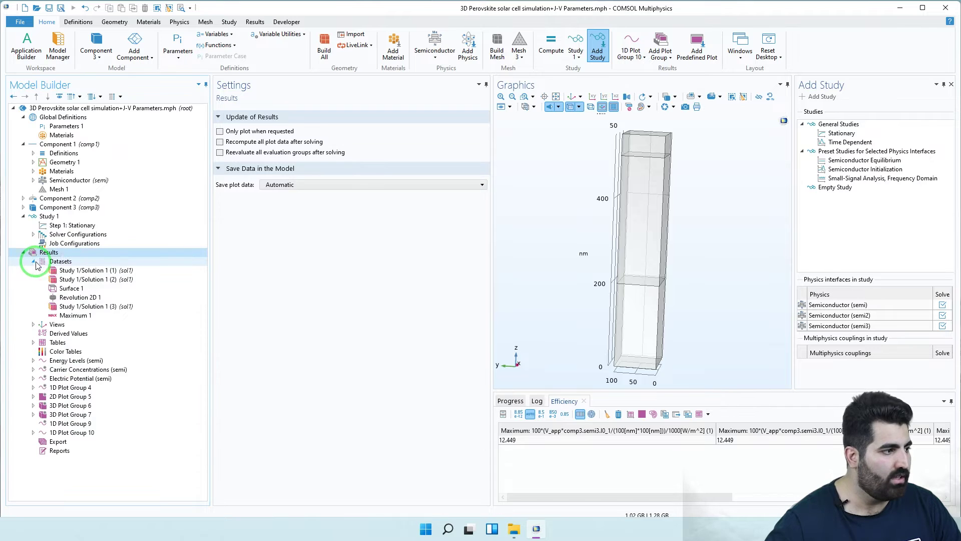
left_click(65, 263)
right_click(66, 266)
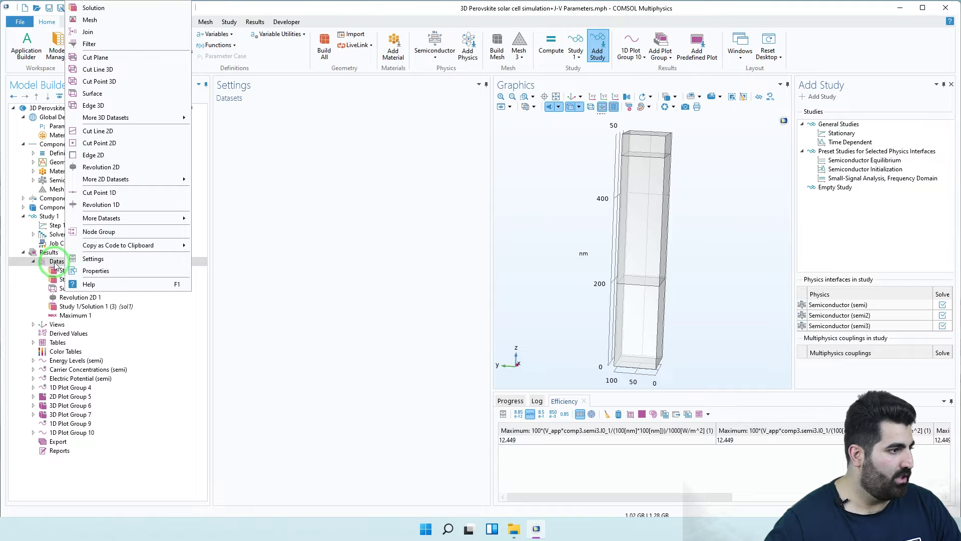
left_click(53, 323)
left_click(78, 333)
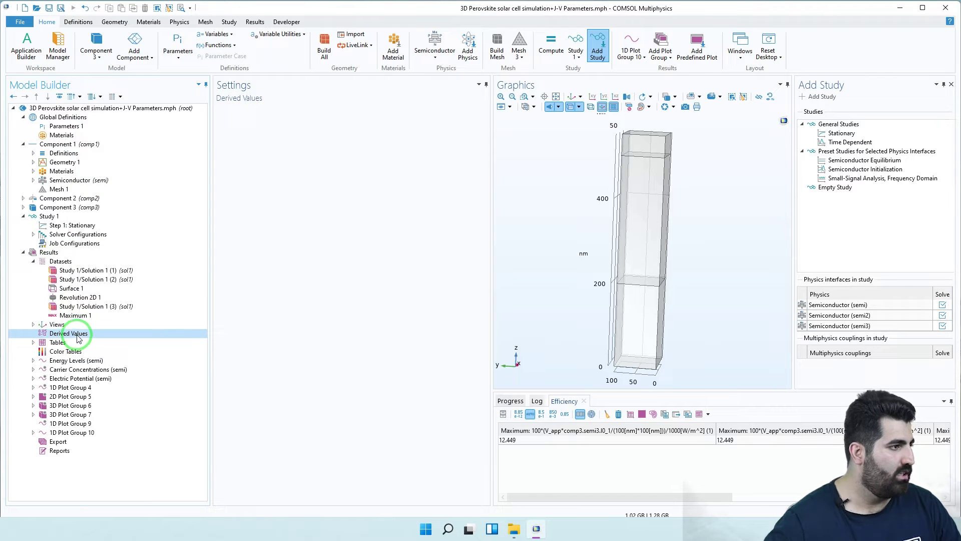
right_click(78, 338)
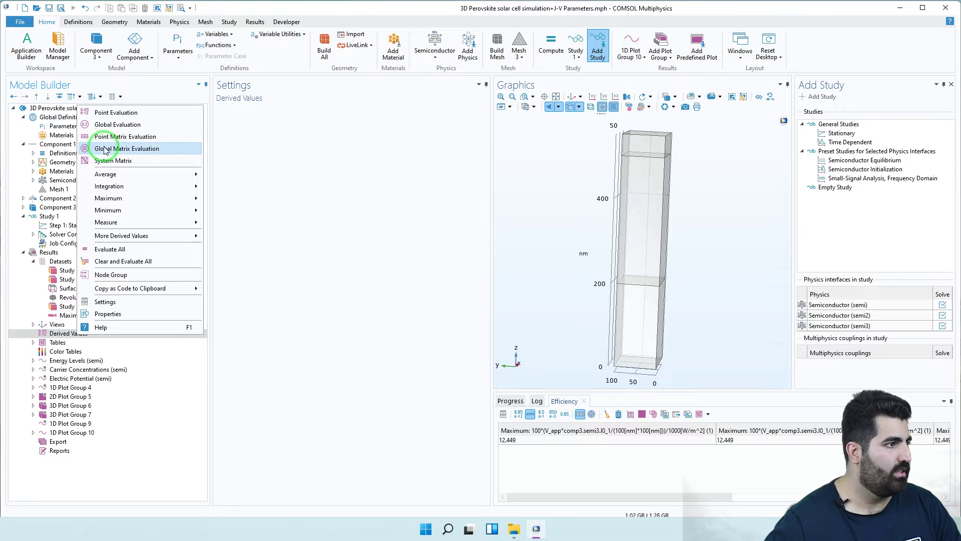
Add Global Evaluation 1 on Study 1/Solution 1 and select its first expression row
left_click(111, 125)
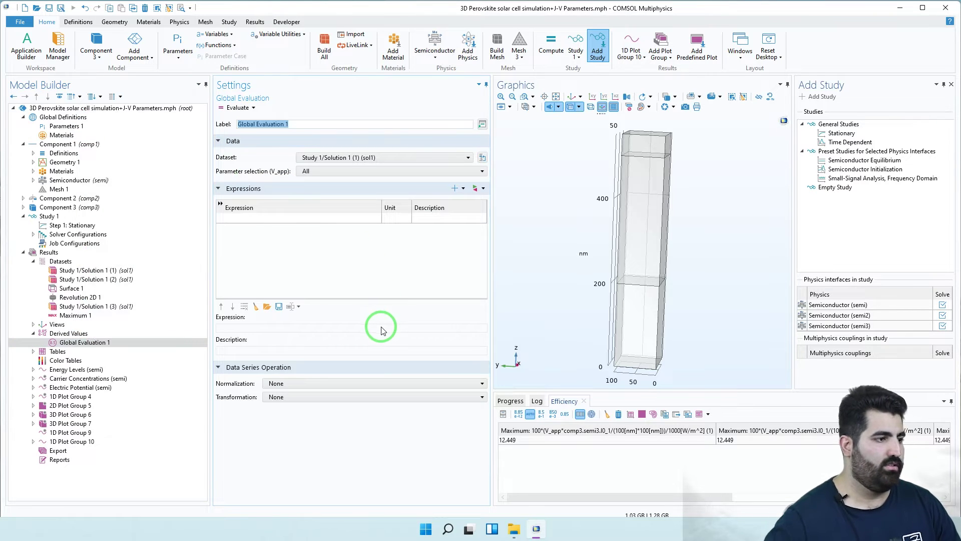
left_click(238, 219)
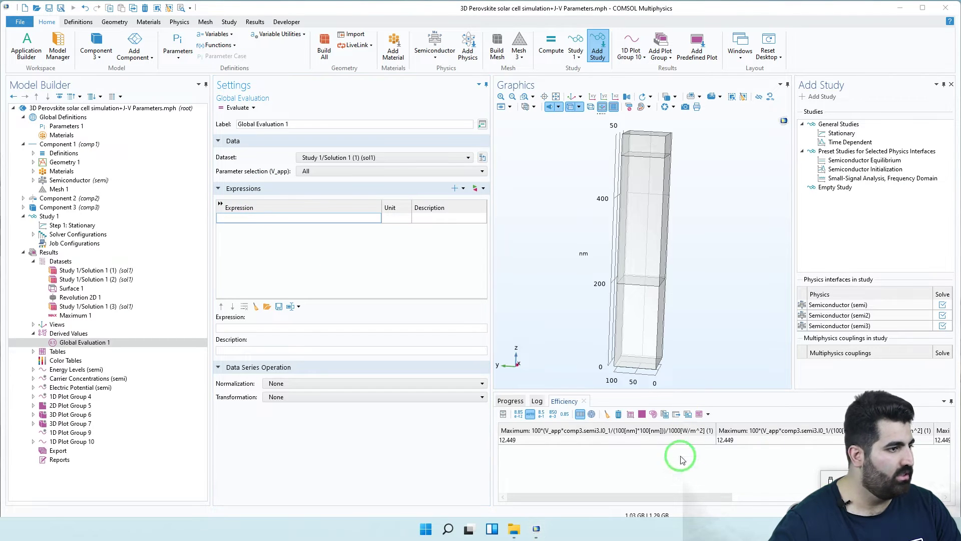
left_click(509, 401)
Give the first expression row the description eff
left_click(252, 219)
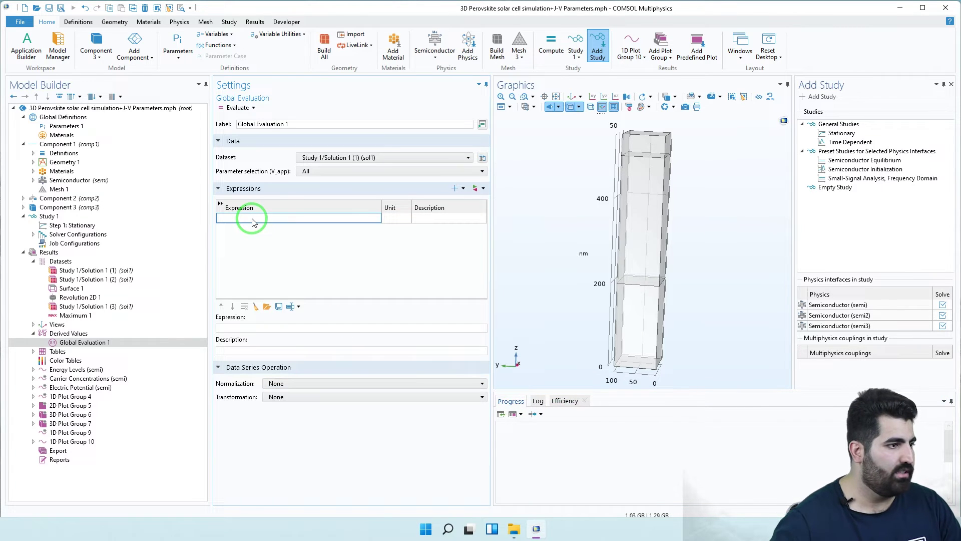
left_click(430, 218)
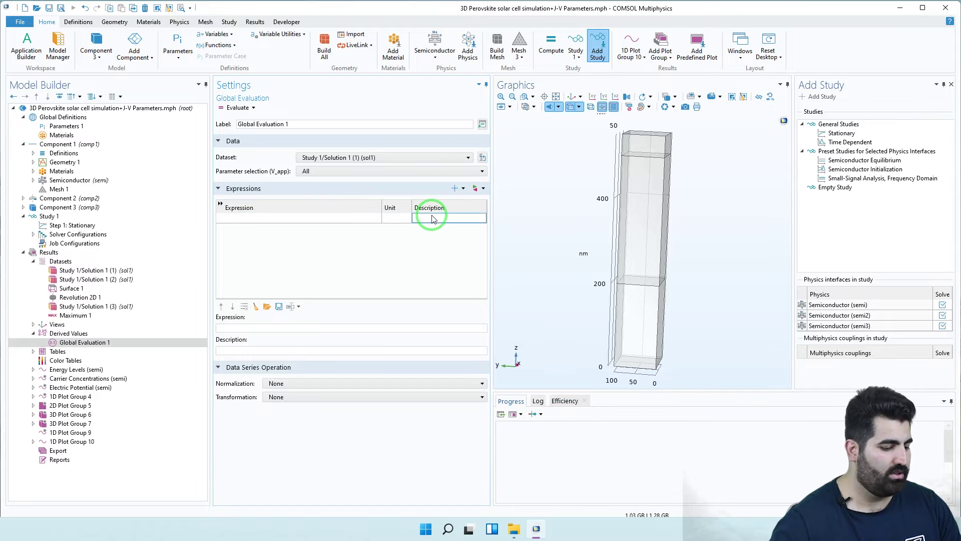
type("eff")
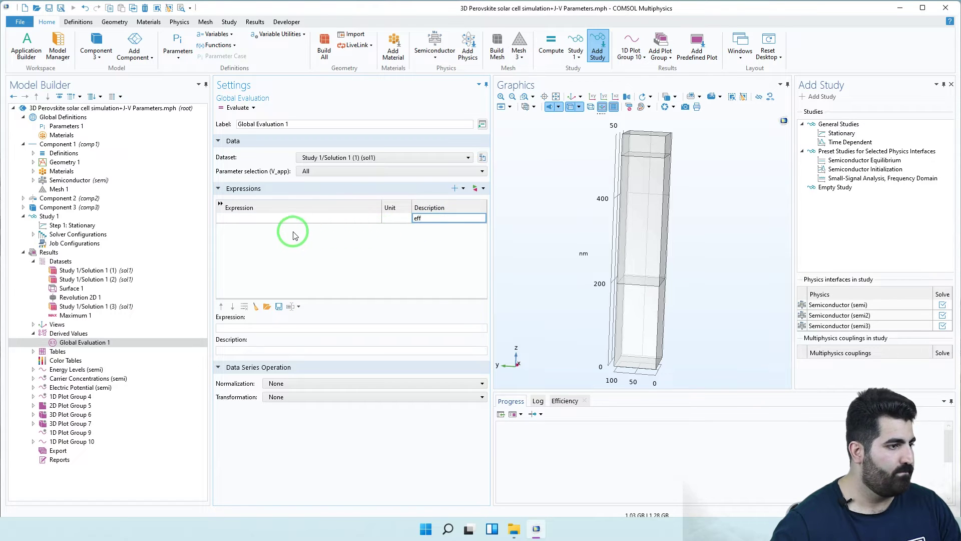
left_click(264, 223)
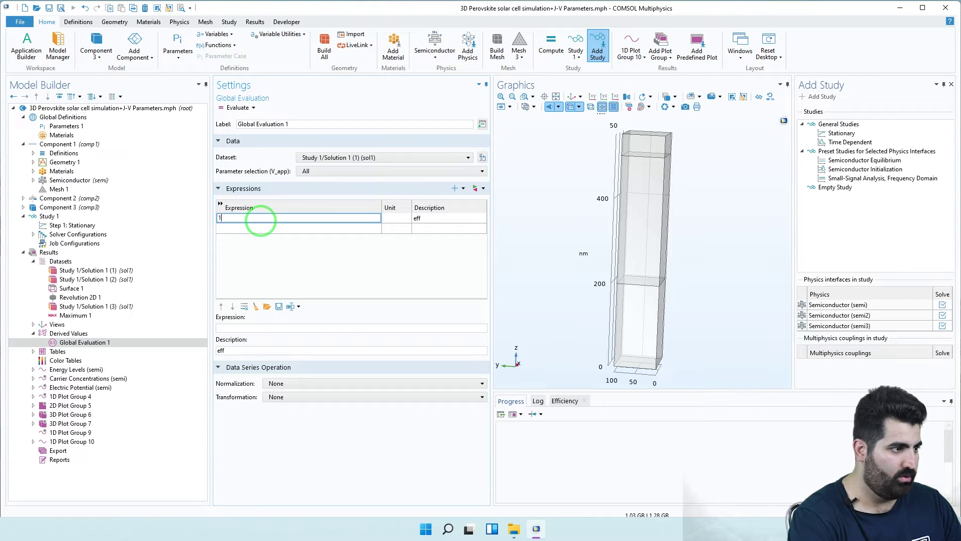
Enter the partial efficiency formula 100*(V_app*) in the Expression cell
type("100")
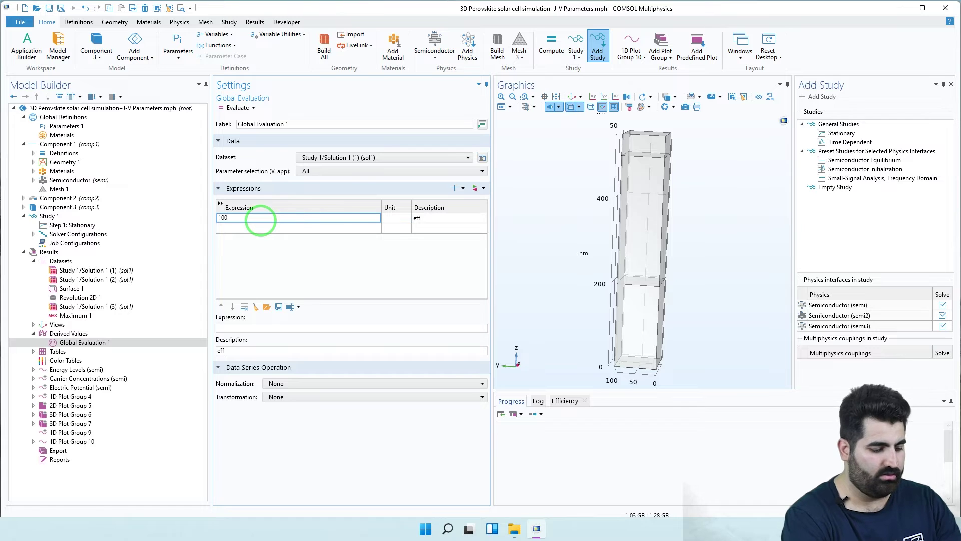
type("*")
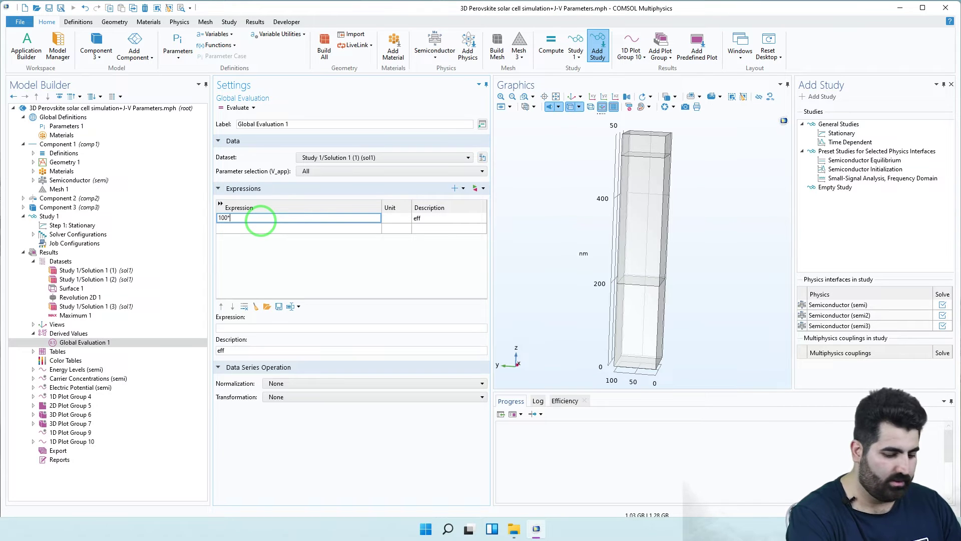
type("()")
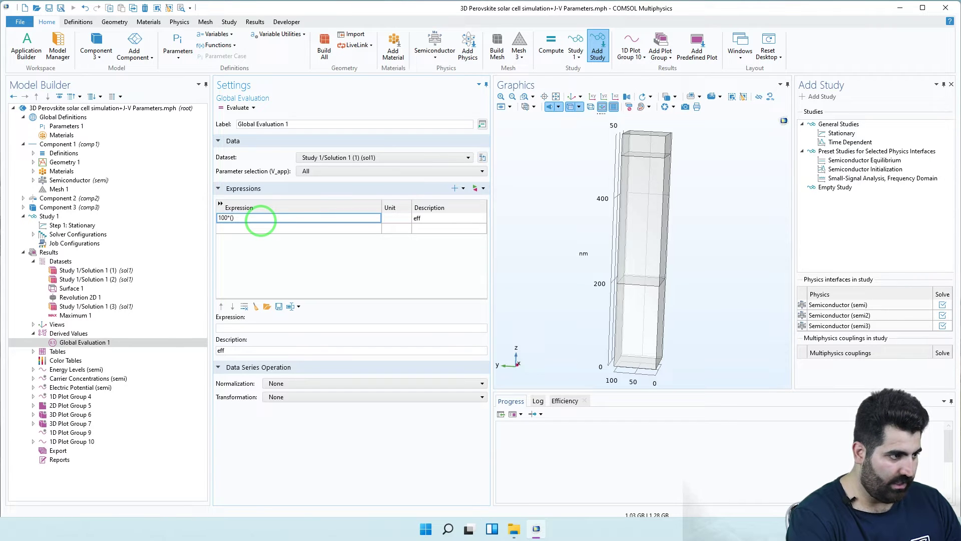
key("Tab")
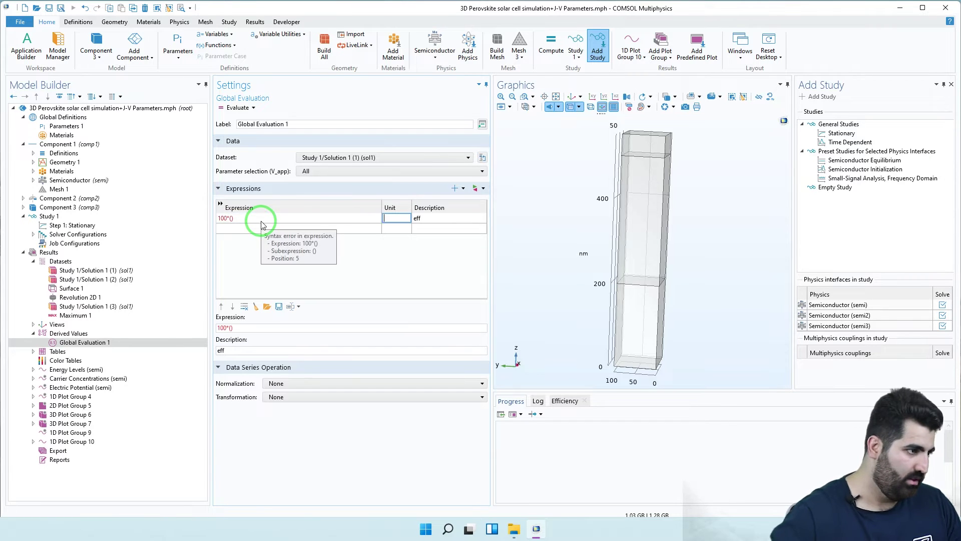
left_click(231, 218)
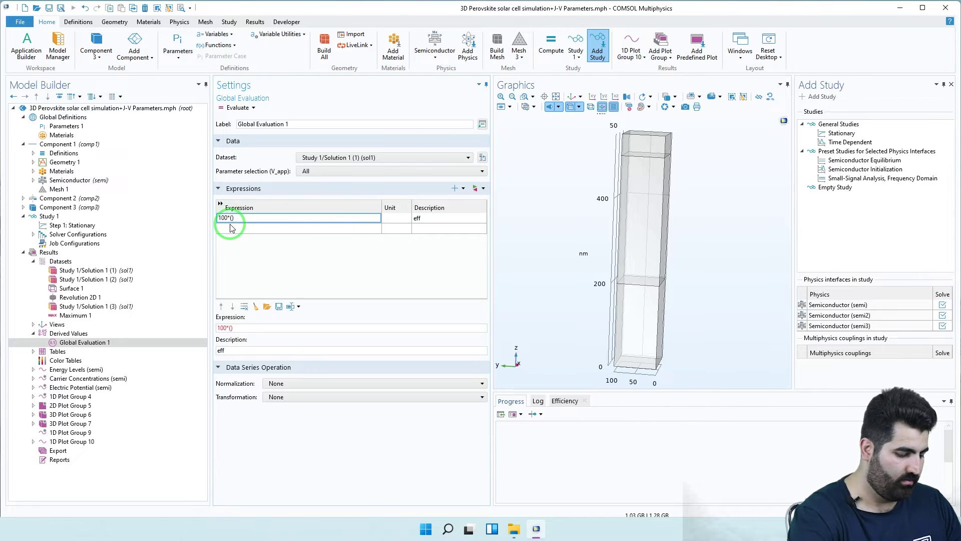
type("V")
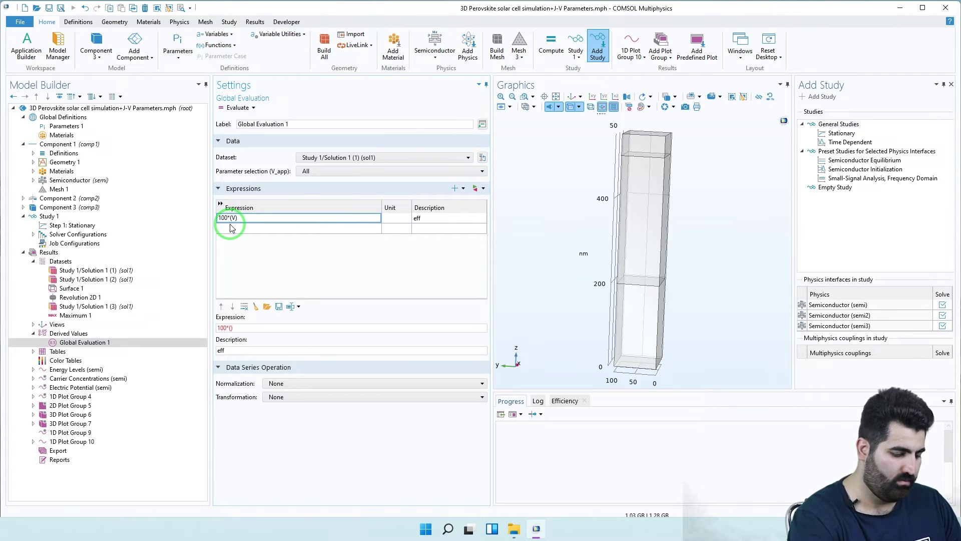
type("_app")
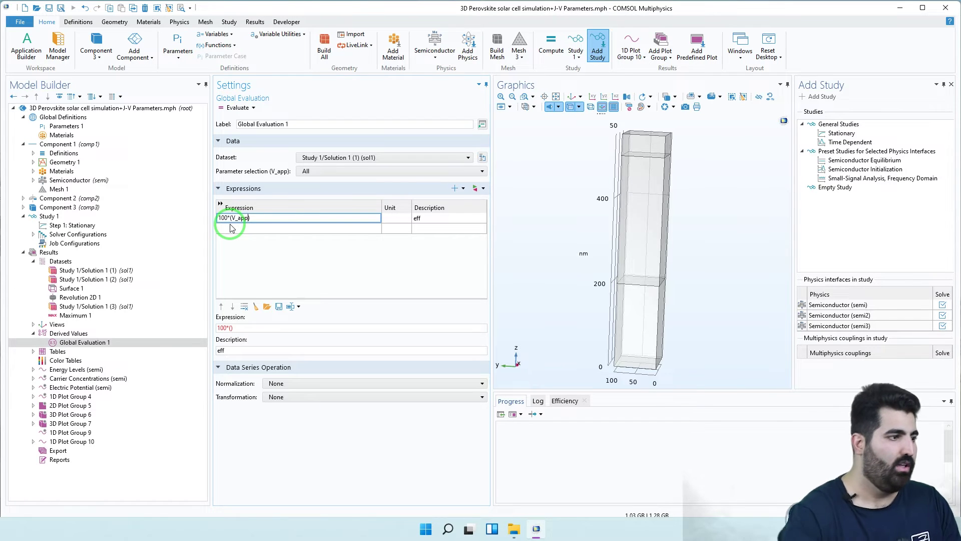
type("*")
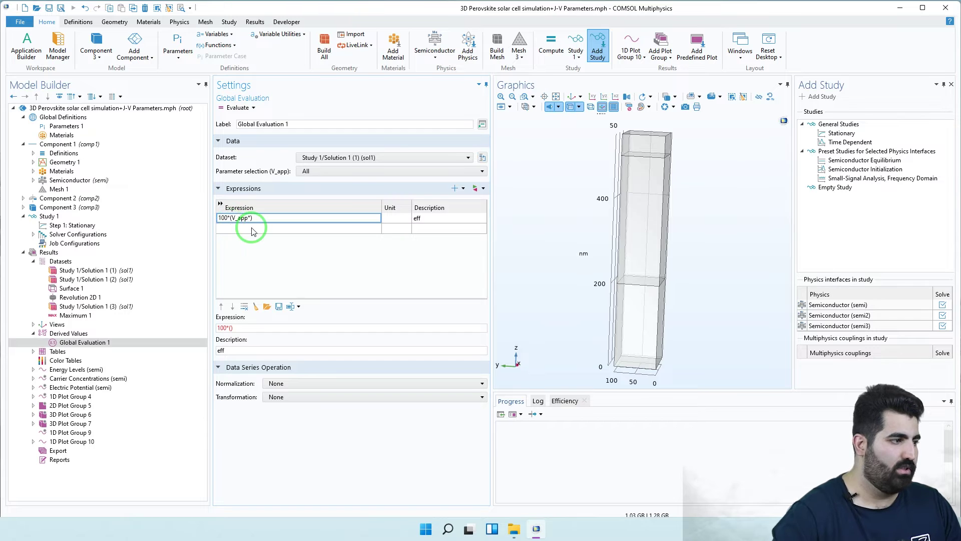
left_click(252, 229)
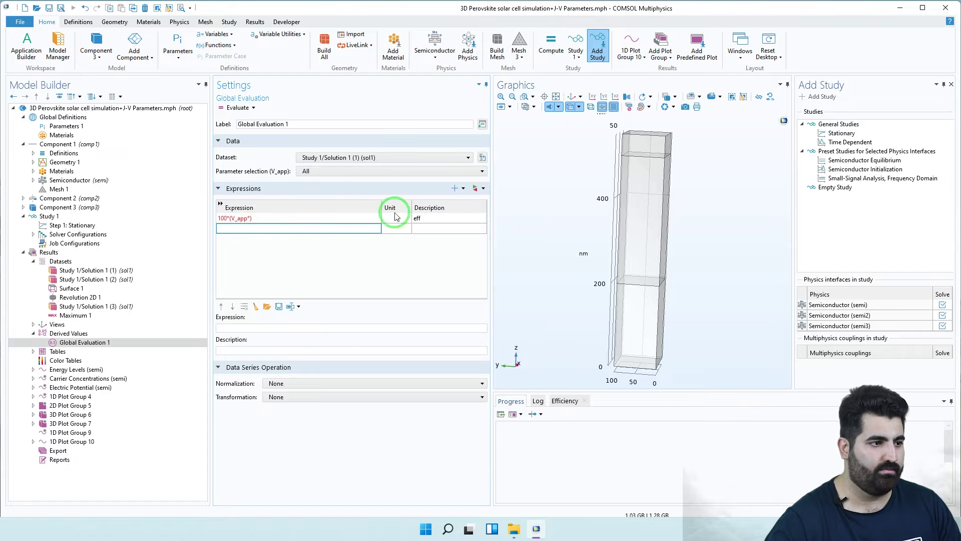
Insert the Component 3 terminal current comp3.semi3.I0_1 from the variable list
left_click(475, 189)
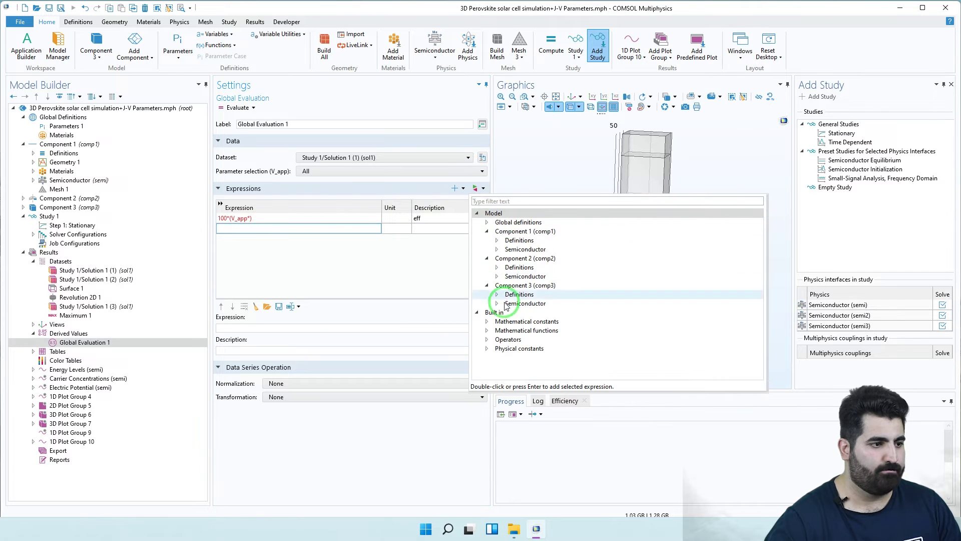
left_click(497, 303)
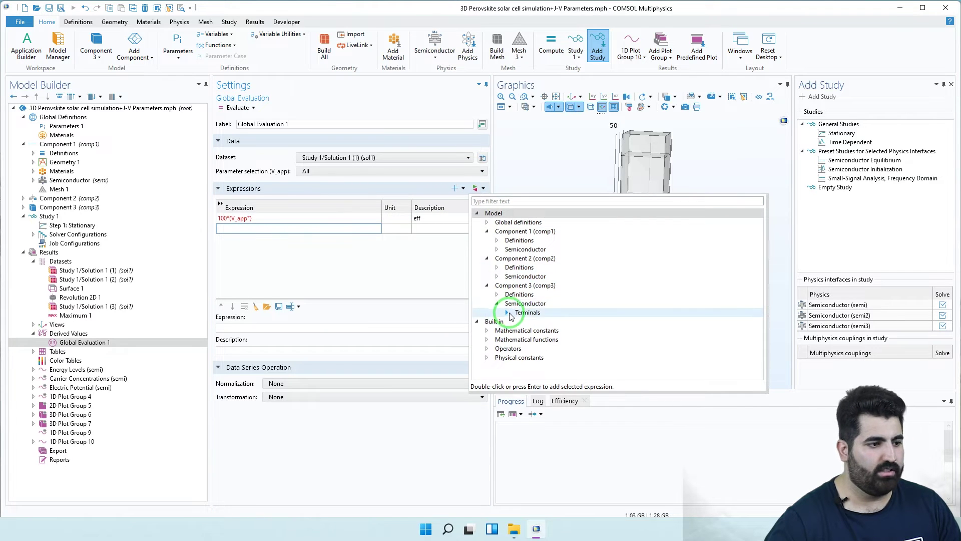
left_click(507, 313)
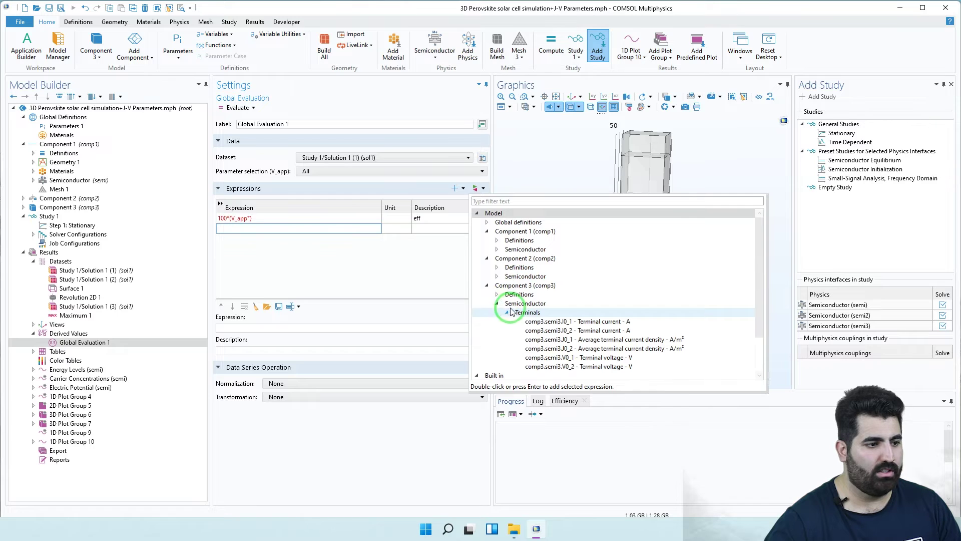
double_click(563, 323)
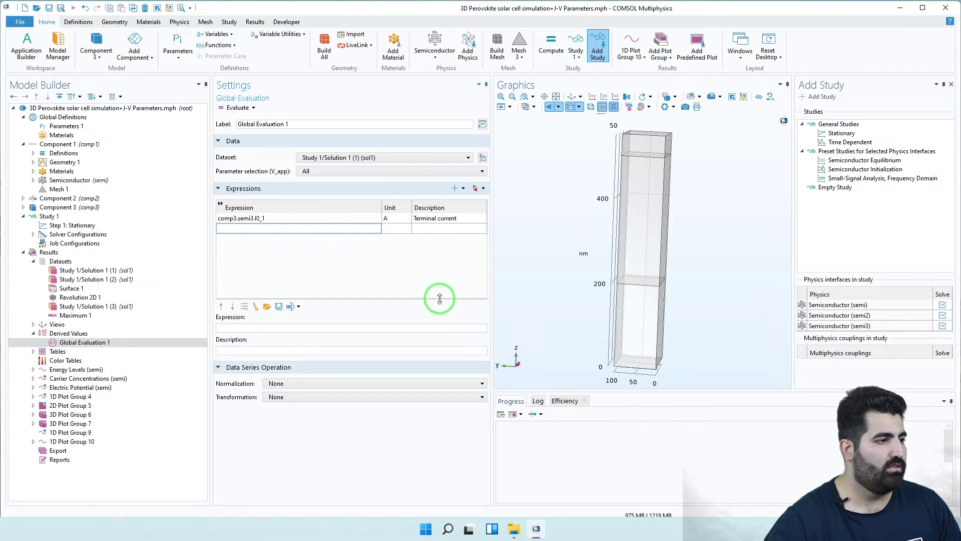
Prefix the terminal current with 100*(V_app* in the expression
left_click(220, 218)
left_click(219, 218)
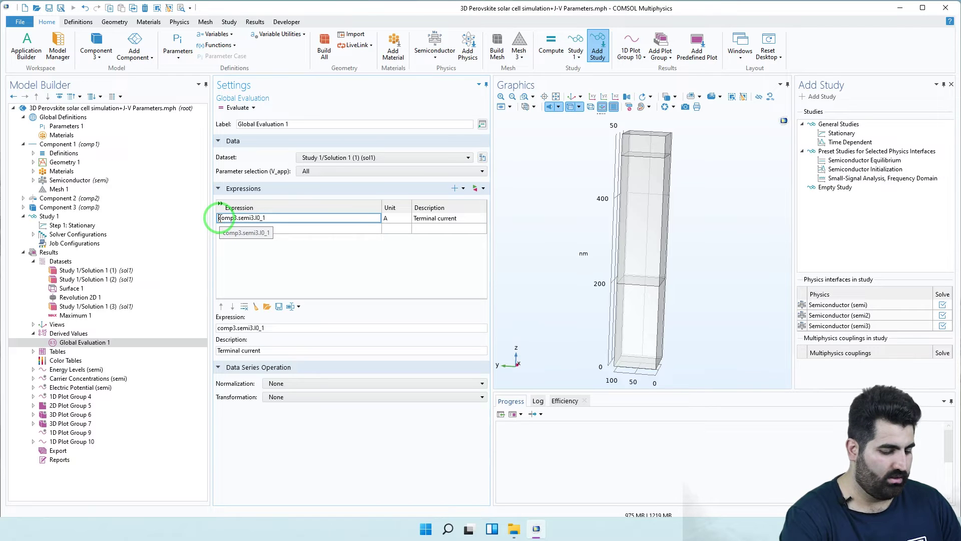
type("100")
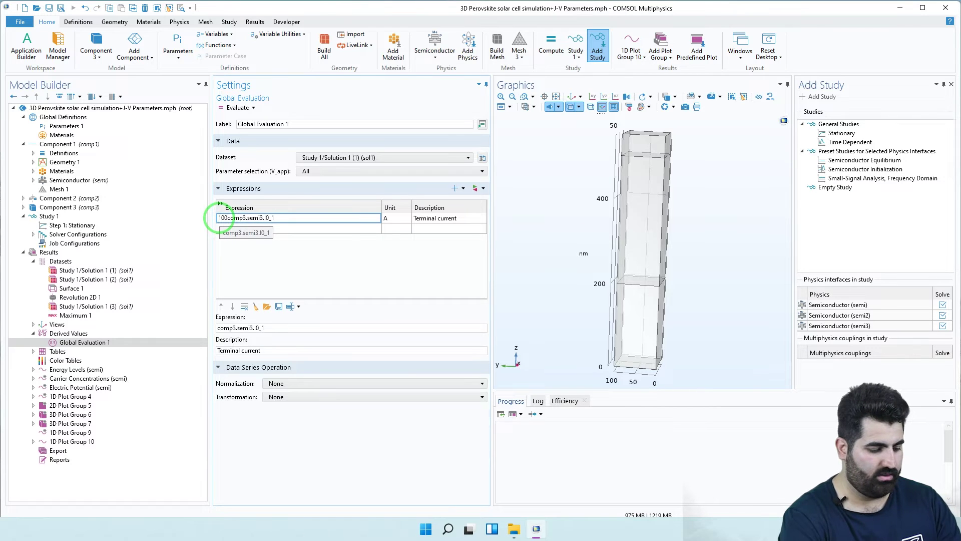
type("*")
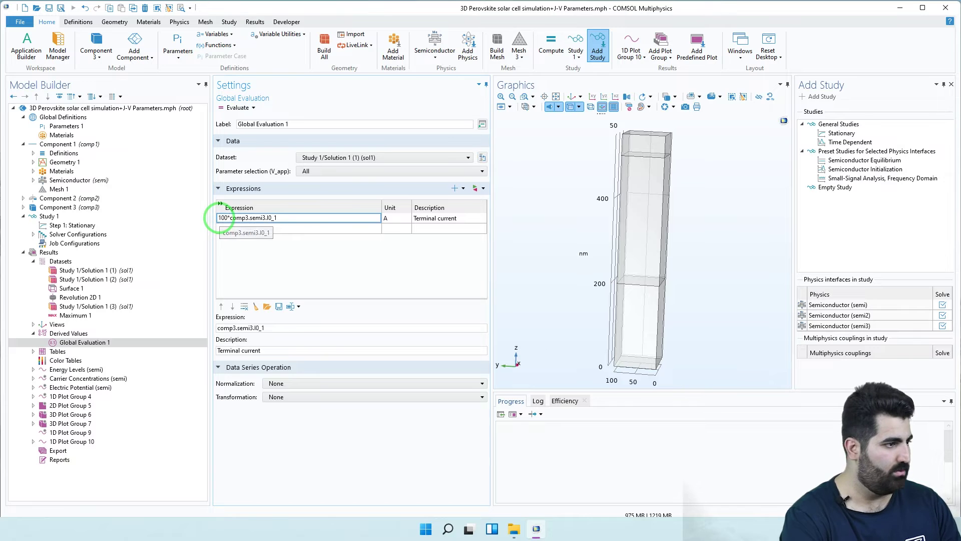
type("(")
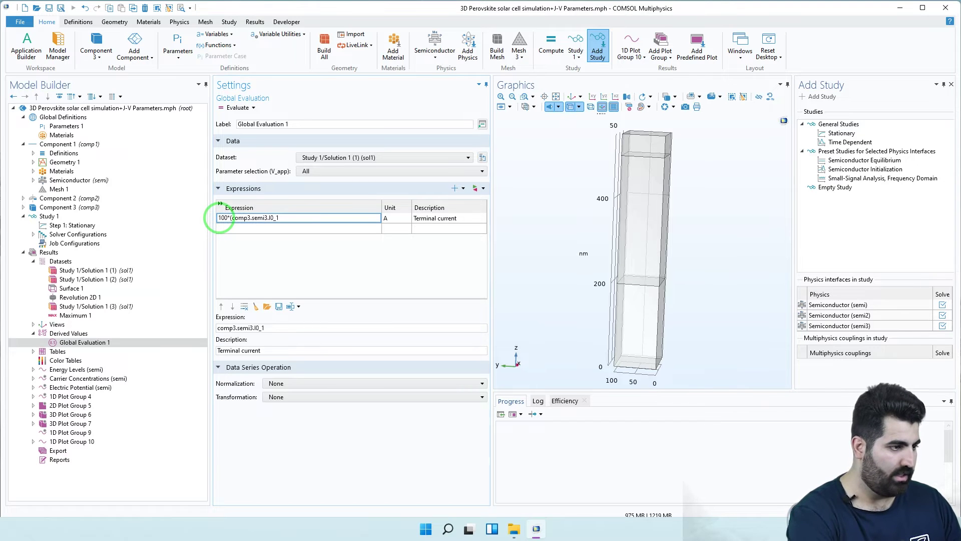
type("-")
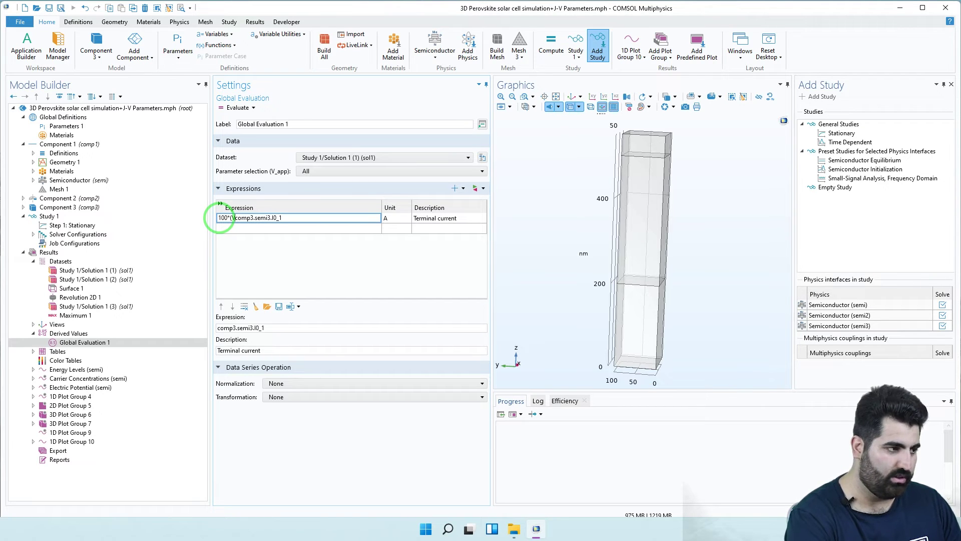
type("_app")
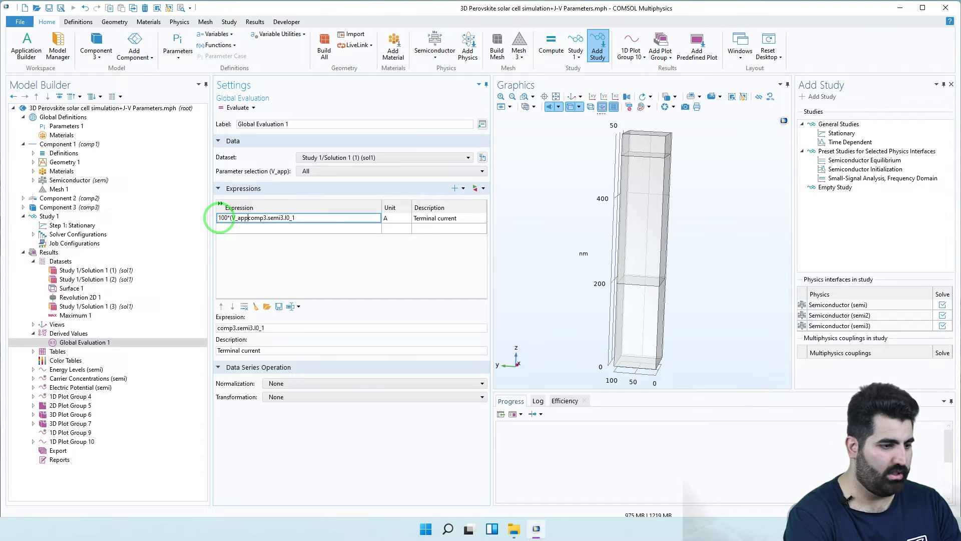
type("*")
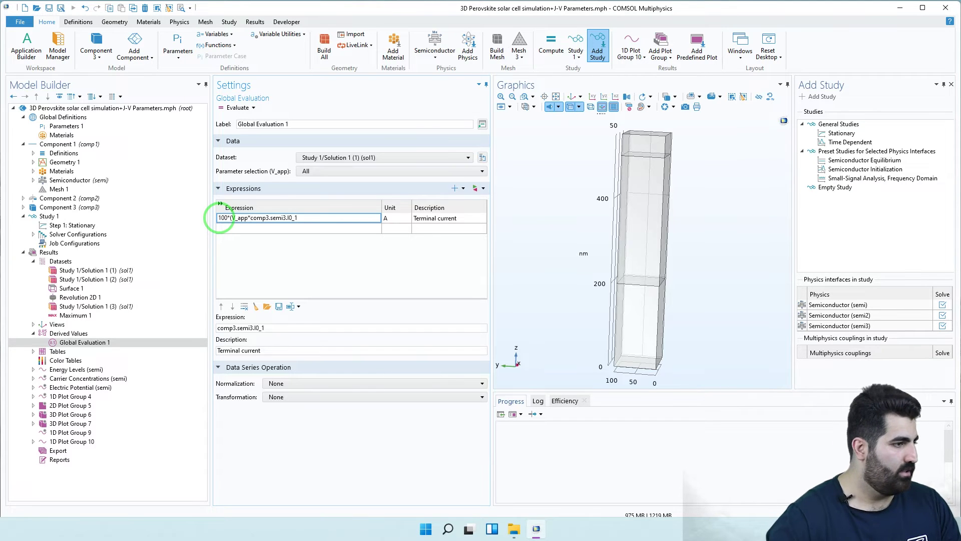
left_click(307, 220)
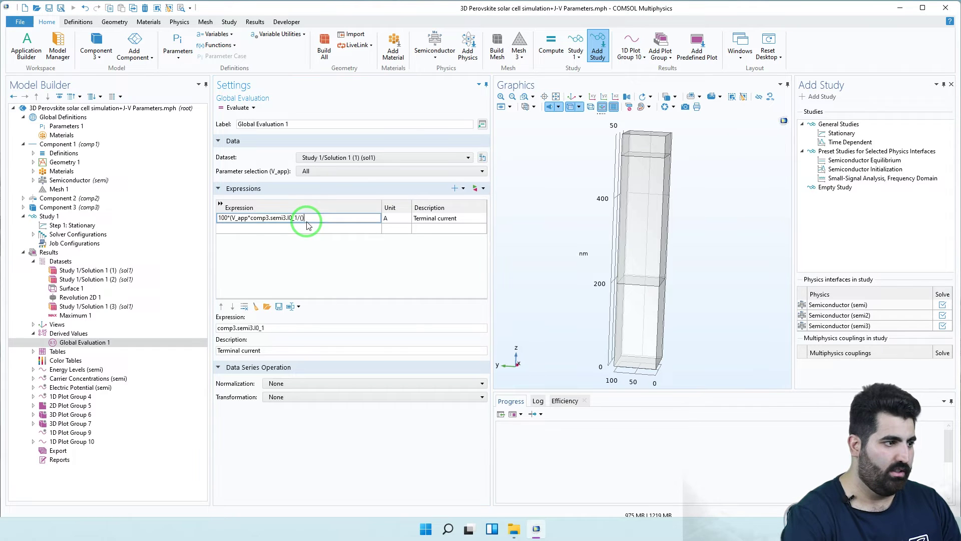
right_click(307, 224)
Append /(100[nm]*100[nm]) and the 1000[W/m^2 divisor to the expression
left_click(308, 218)
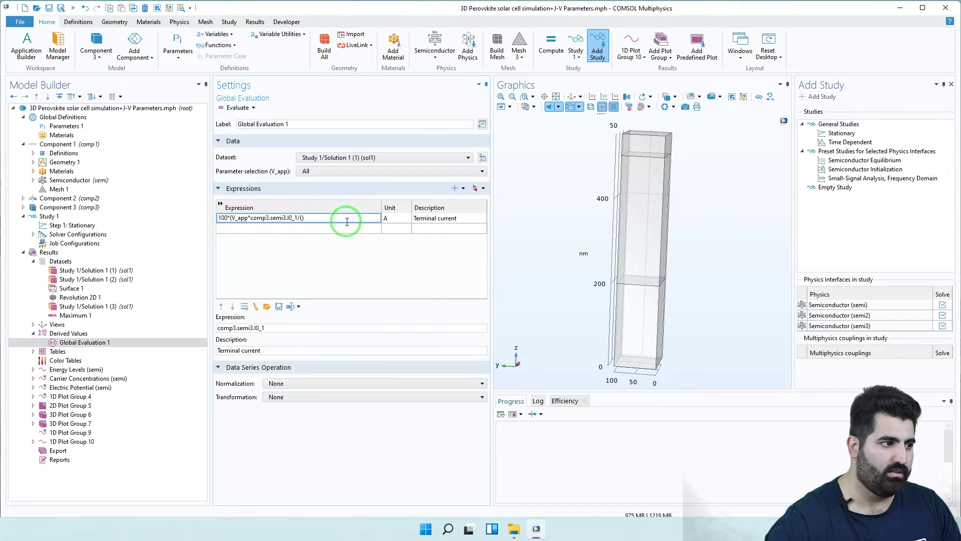
type("/()")
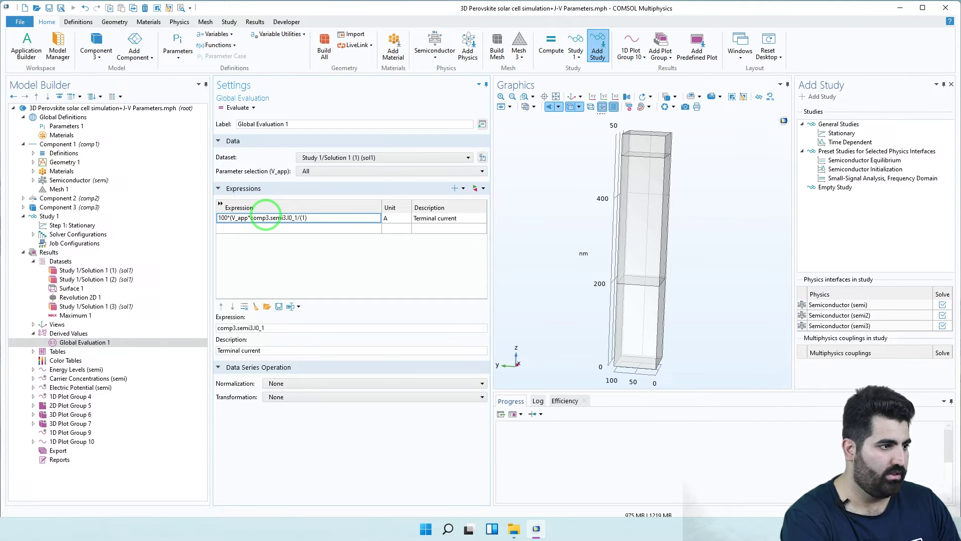
type("00")
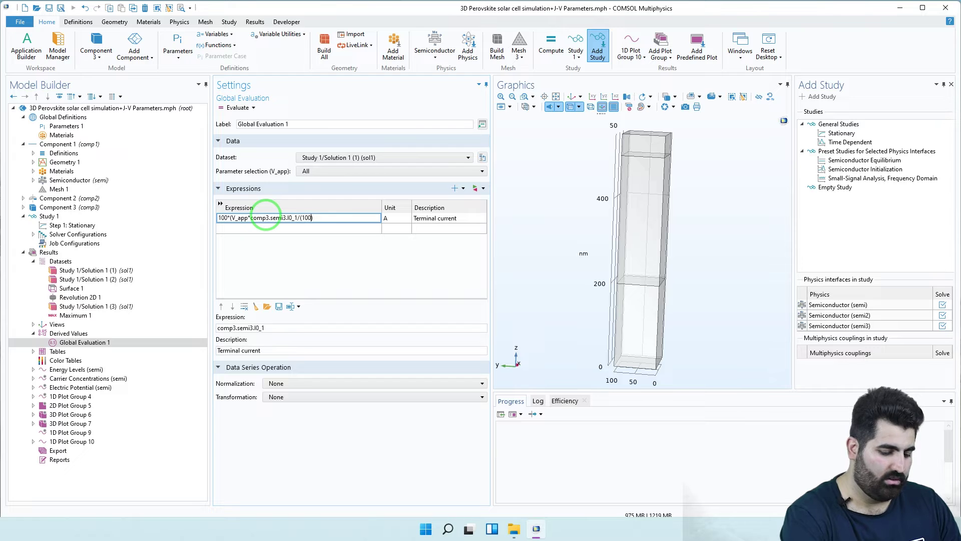
type("[nm")
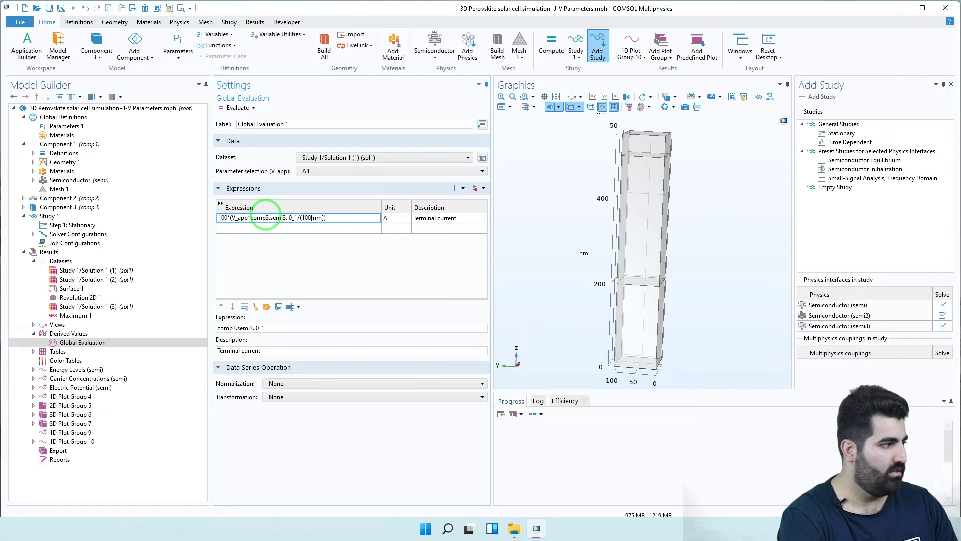
type("*")
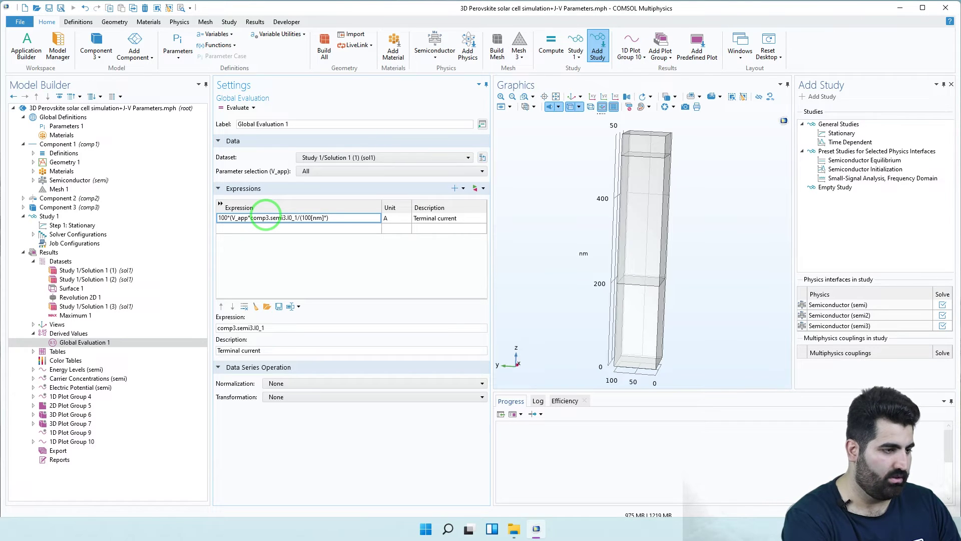
type("100")
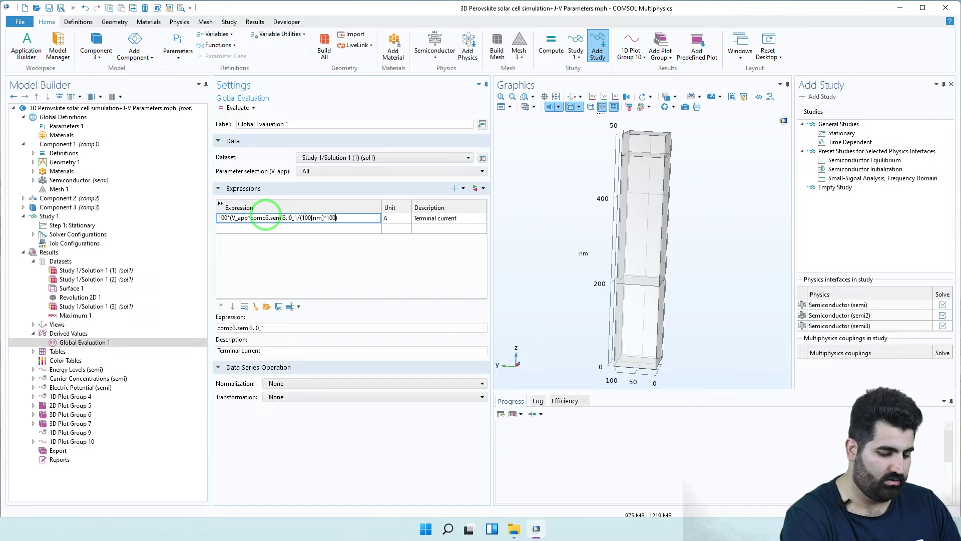
type("[]nm")
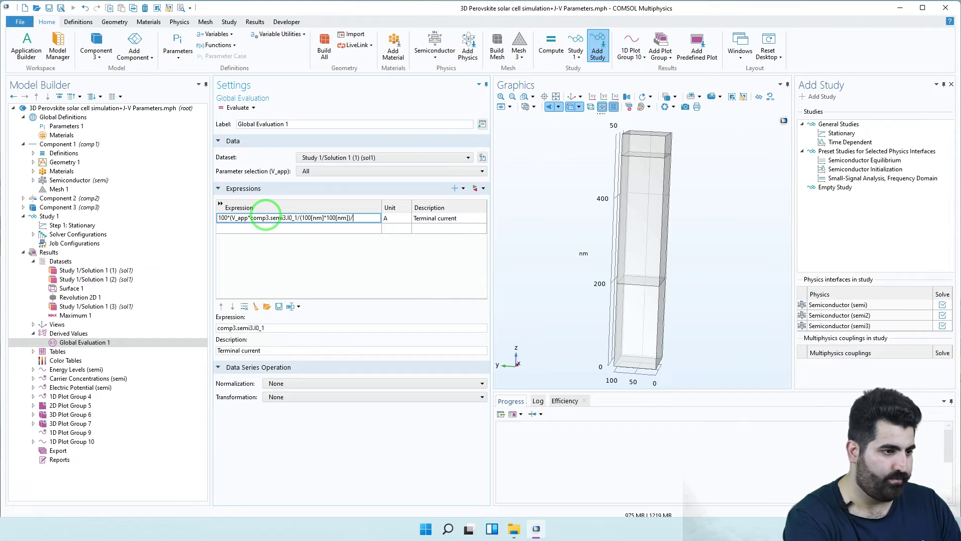
type("1000")
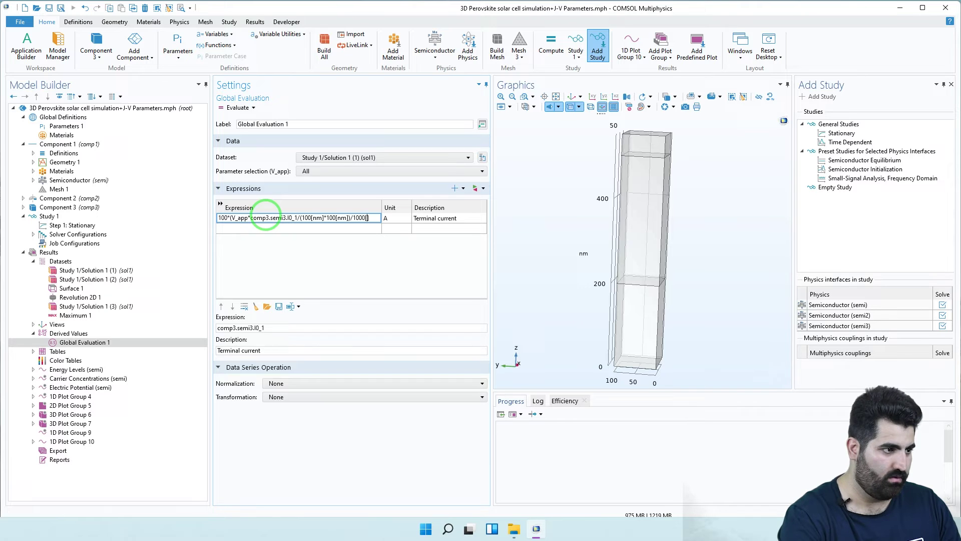
type("[W")
type("/m")
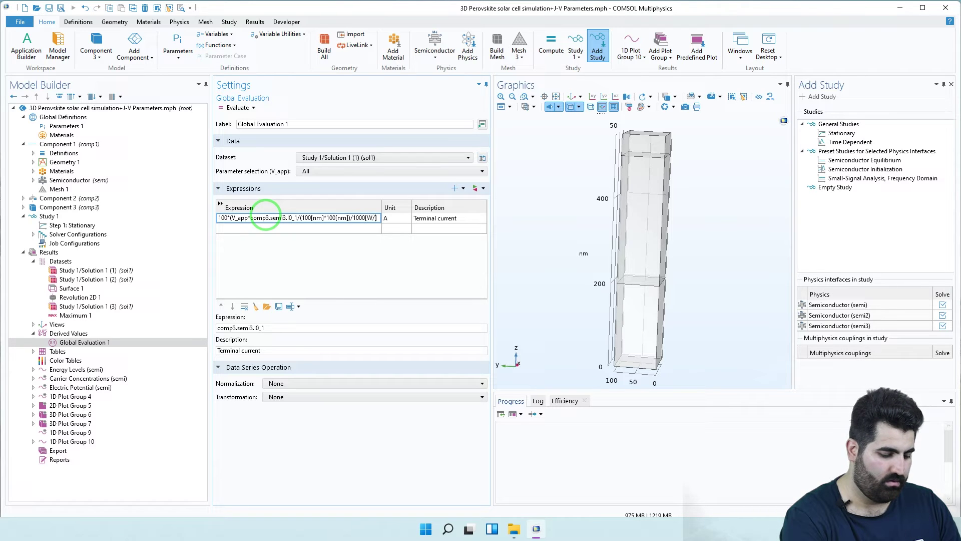
type("^2")
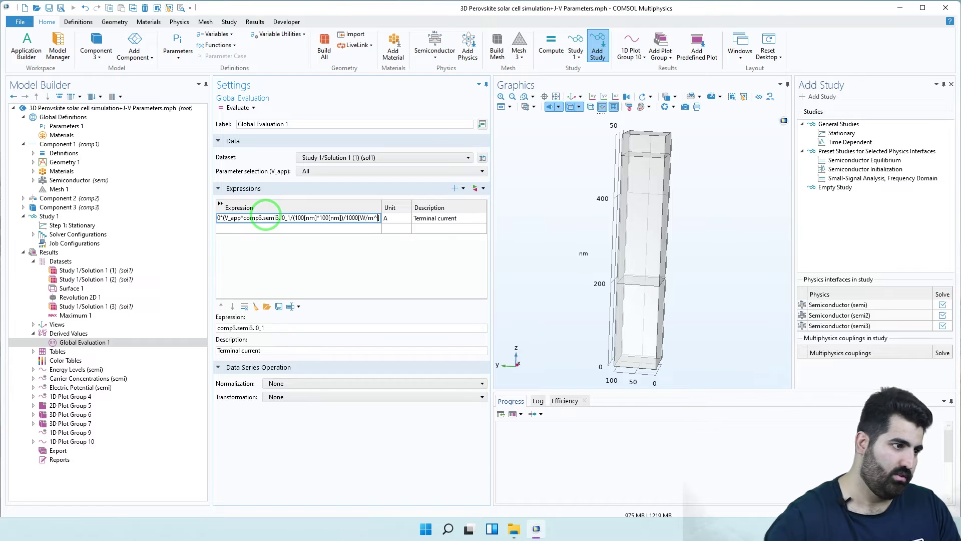
Fix the expression to end with /1000[W/m^2]) so it parses with unit 1
left_click(273, 230)
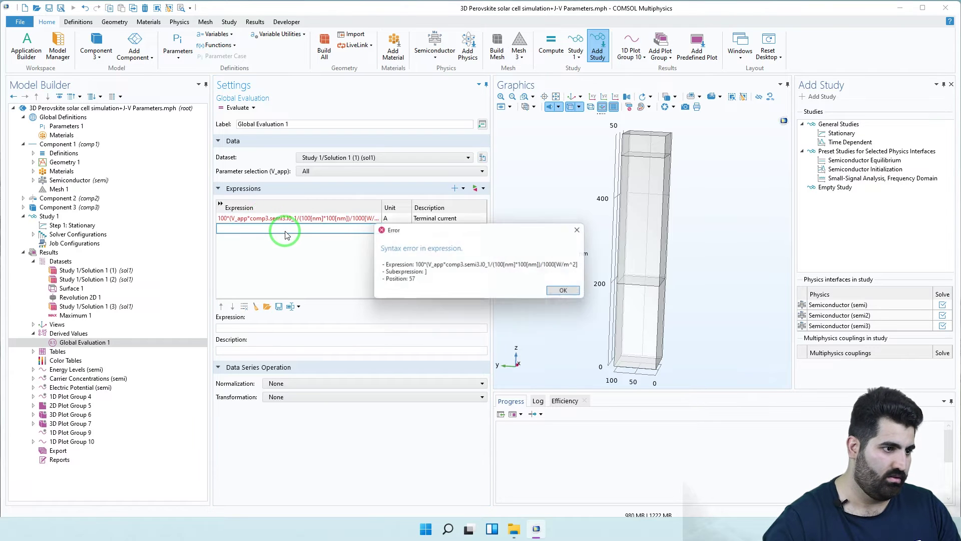
left_click(570, 292)
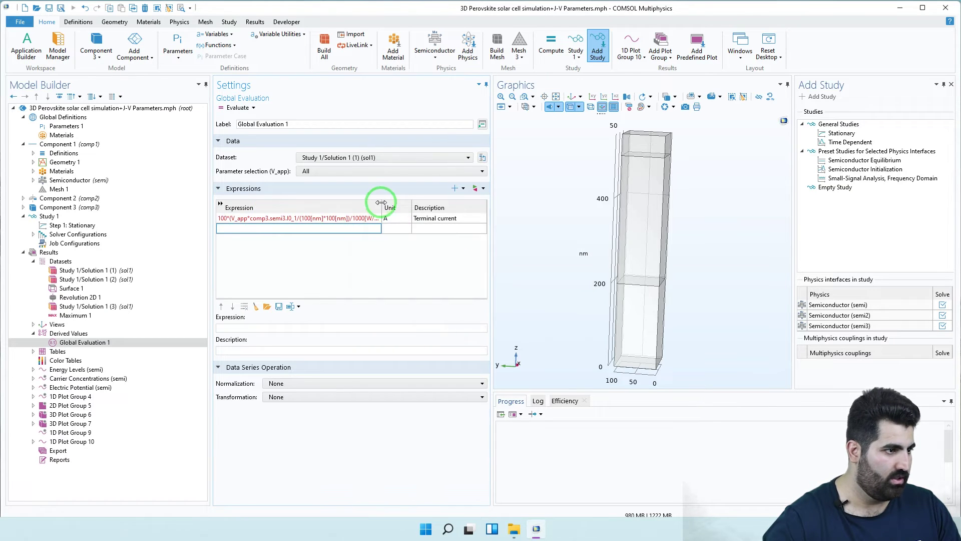
left_click_drag(383, 206, 447, 202)
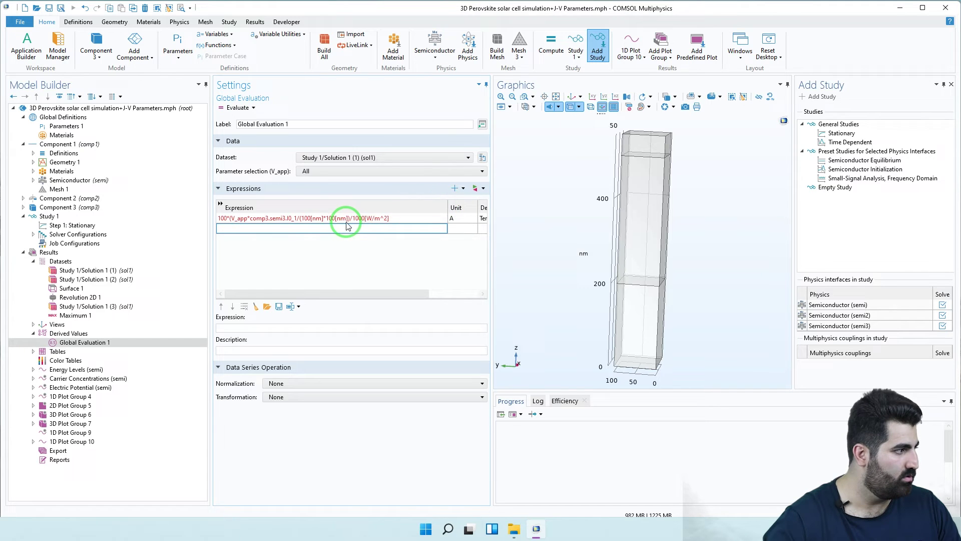
mouse_move(345, 223)
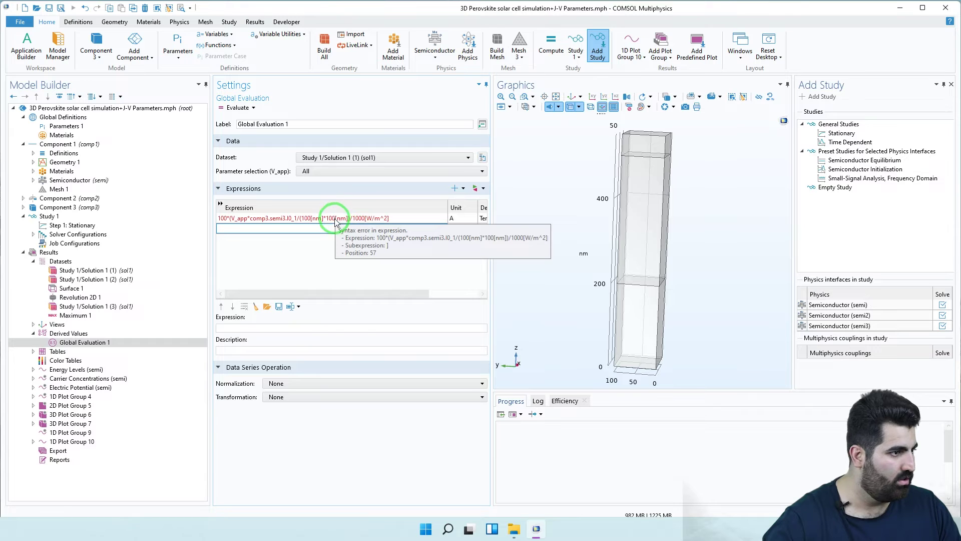
left_click(334, 219)
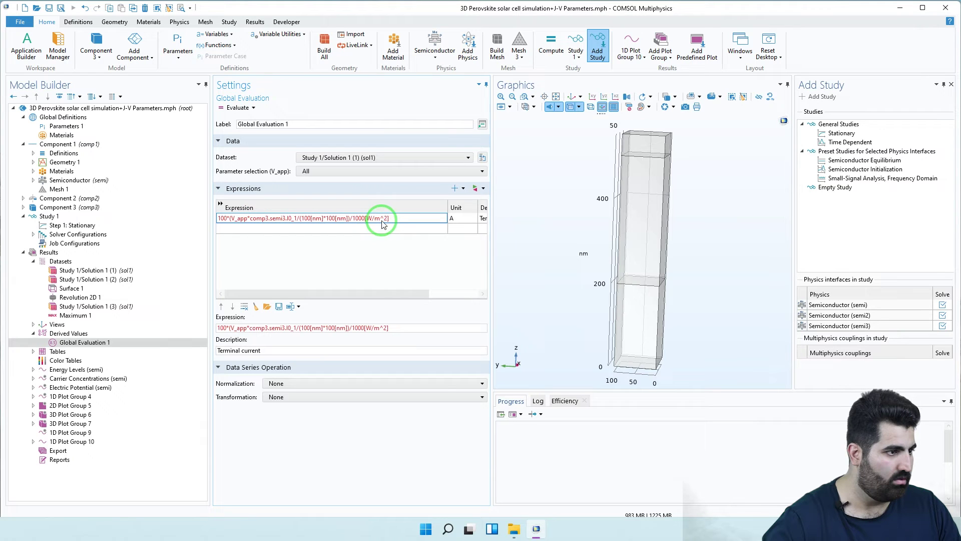
left_click(397, 219)
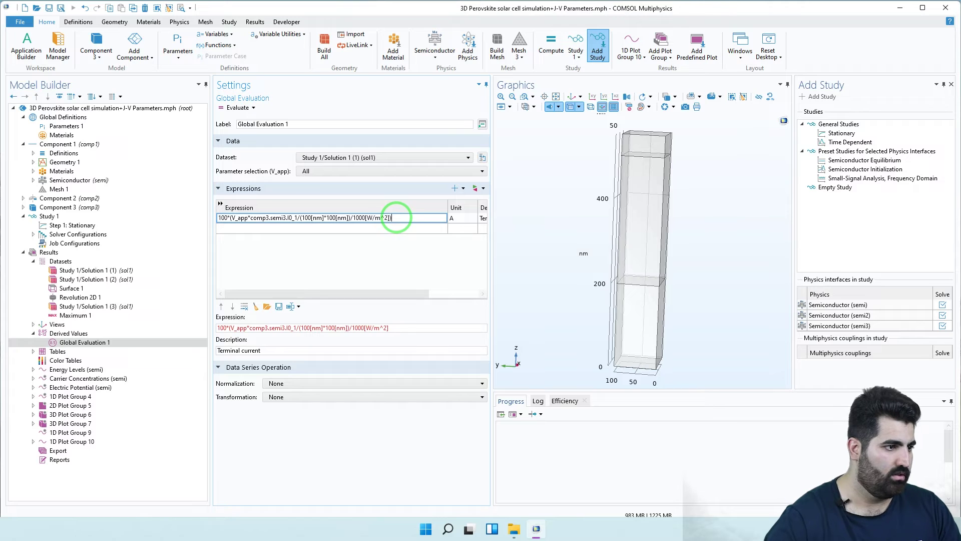
left_click(397, 229)
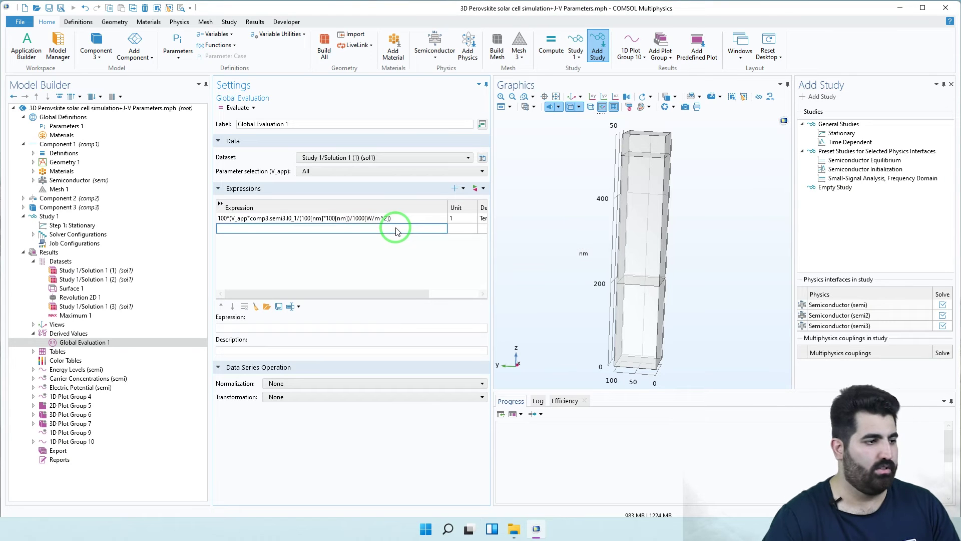
Evaluate the maximum efficiency over the voltage sweep into Table 5, giving 12.449
left_click(395, 220)
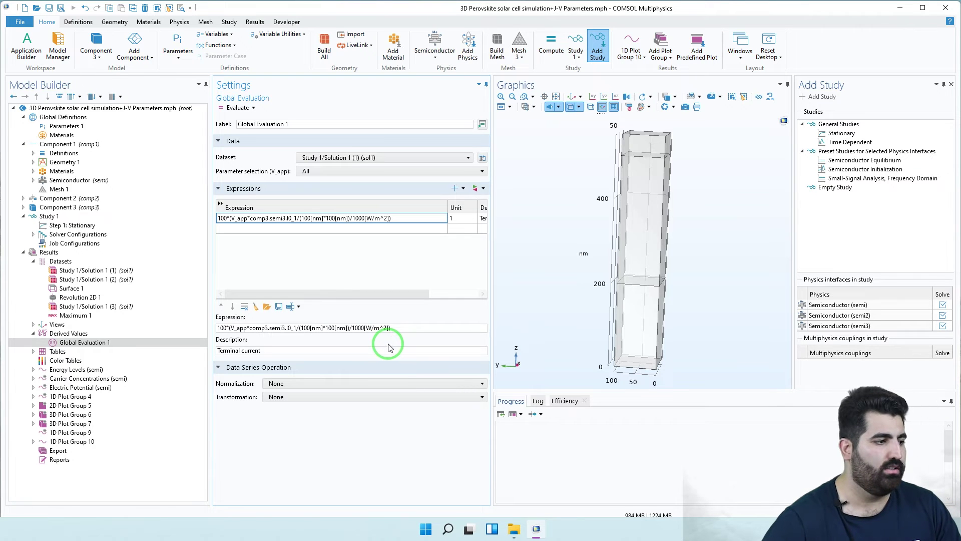
left_click(310, 397)
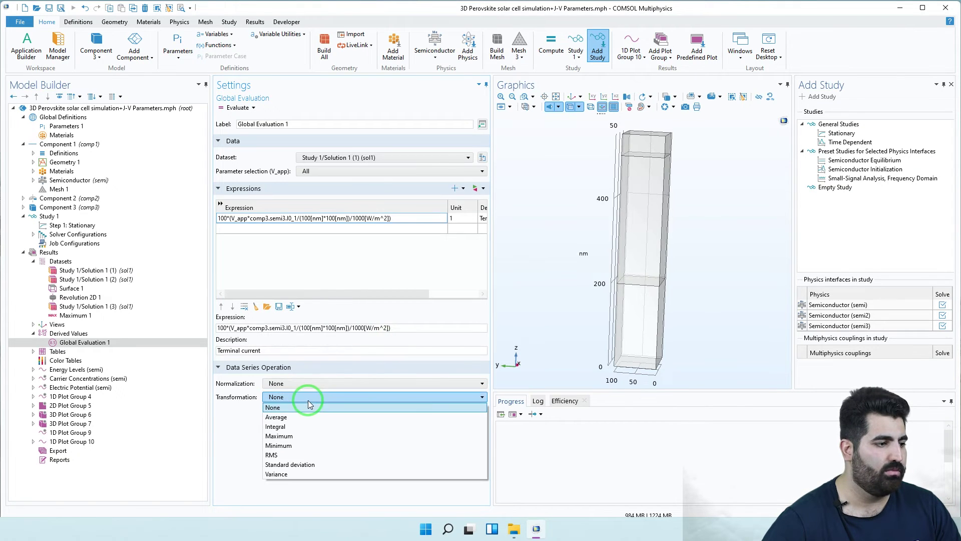
left_click(285, 436)
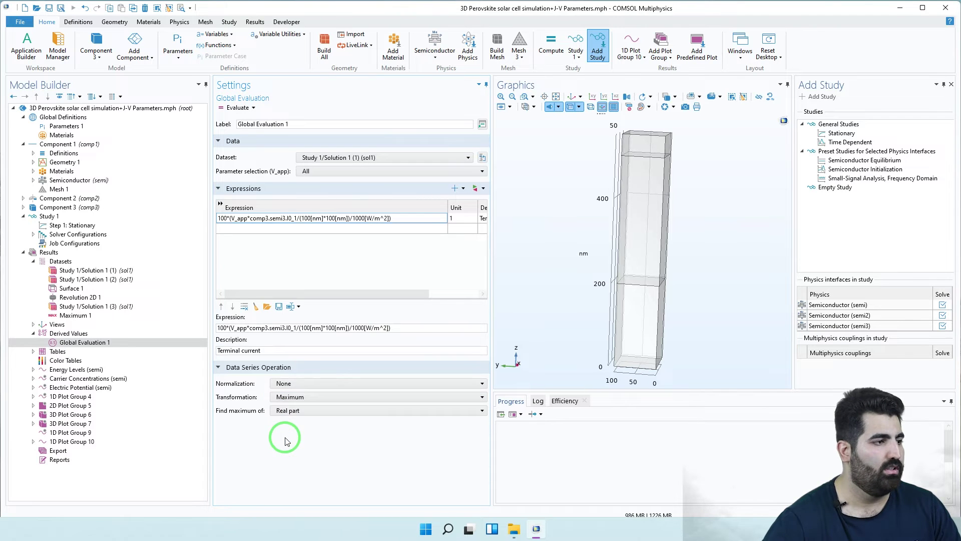
left_click(228, 112)
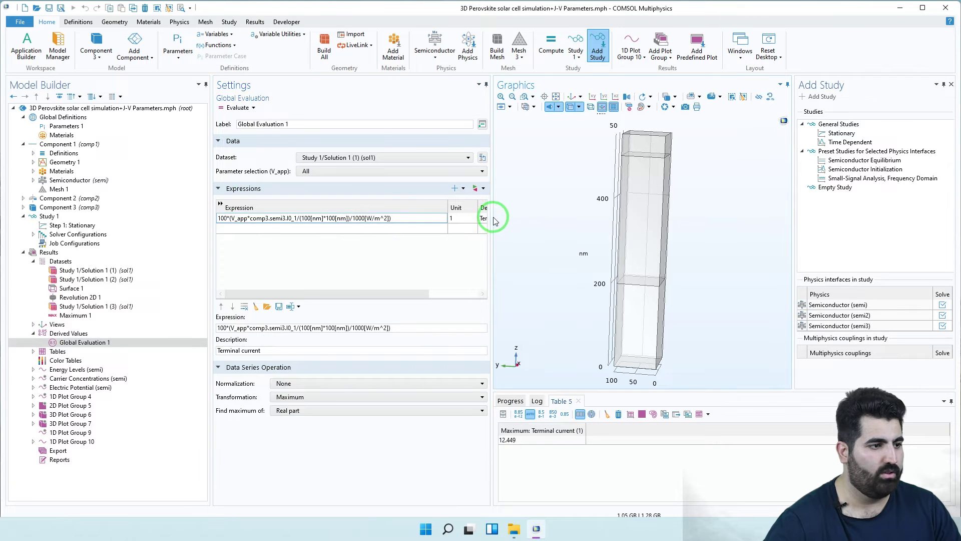
Set the efficiency expression's description to eff
left_click_drag(490, 210, 563, 210)
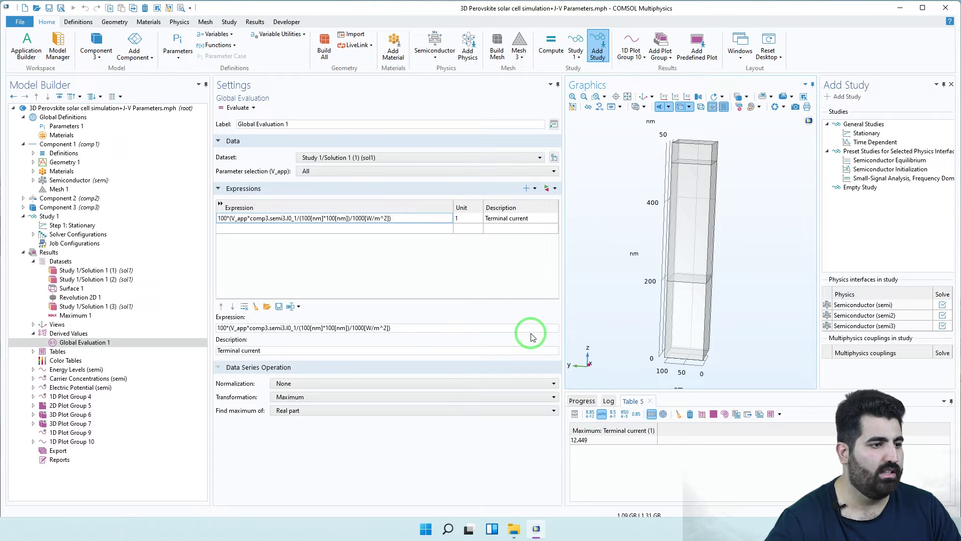
double_click(535, 219)
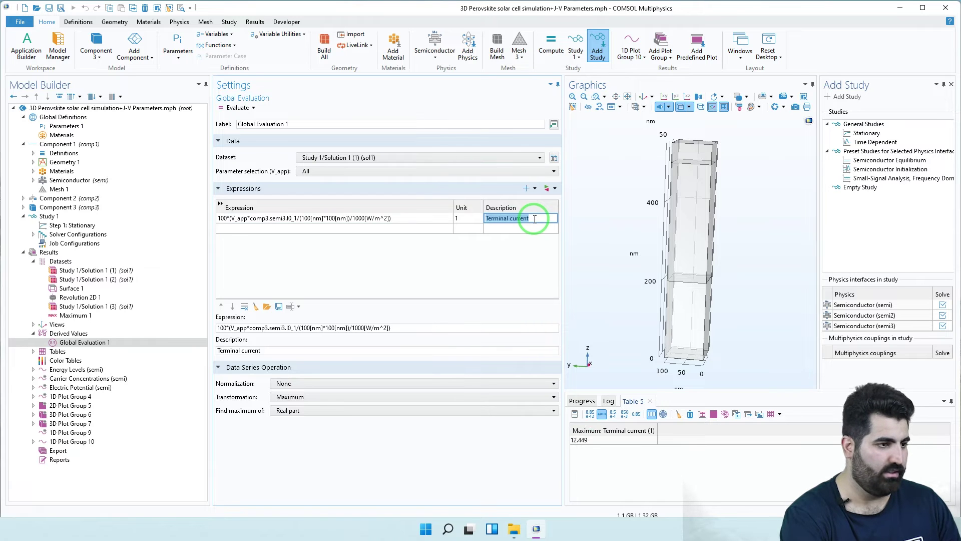
type("eff")
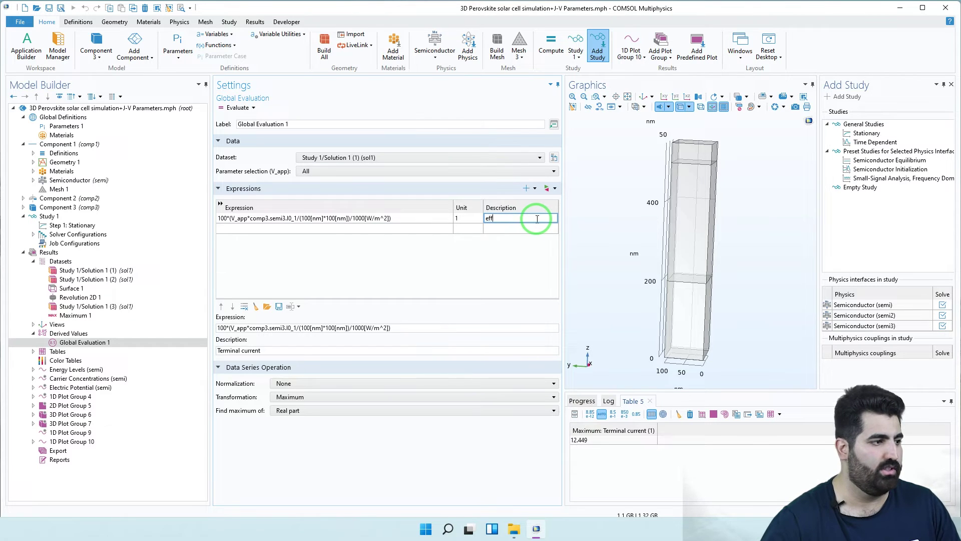
left_click(339, 230)
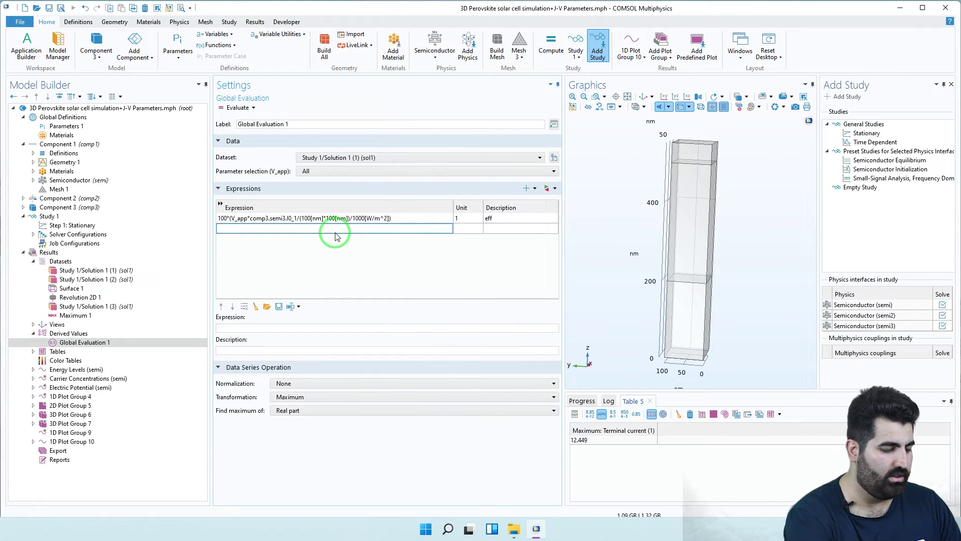
Start a second expression reading if(V_app==0 and dismiss the syntax error
left_click(336, 233)
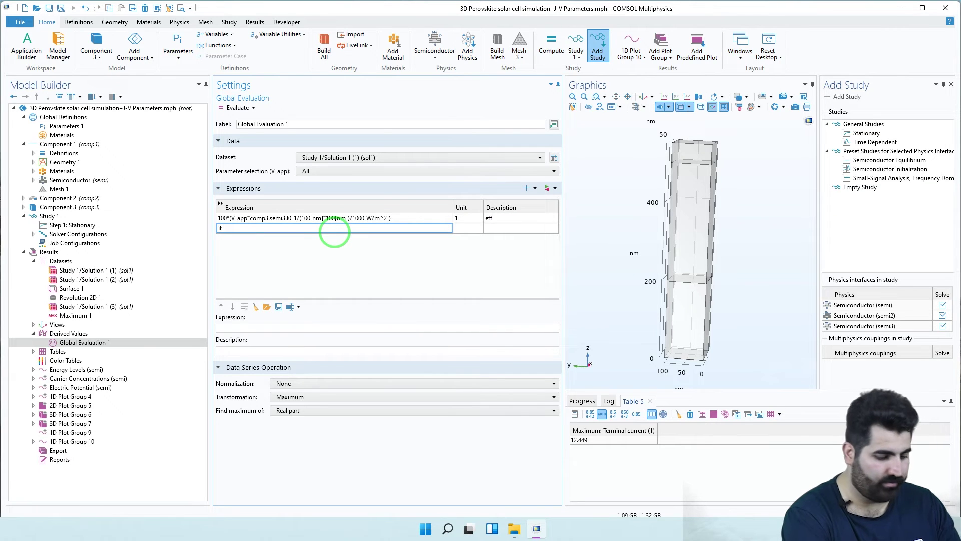
type("if()")
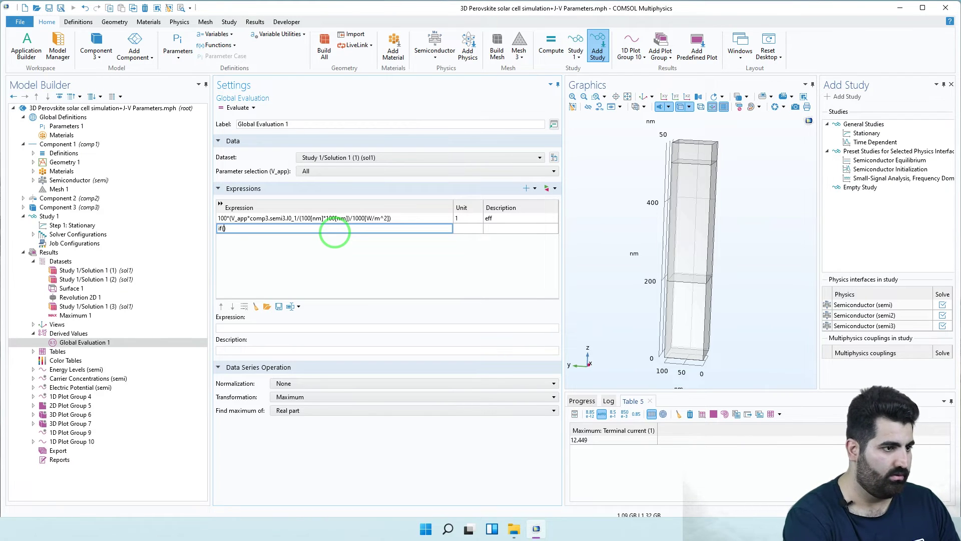
type("V")
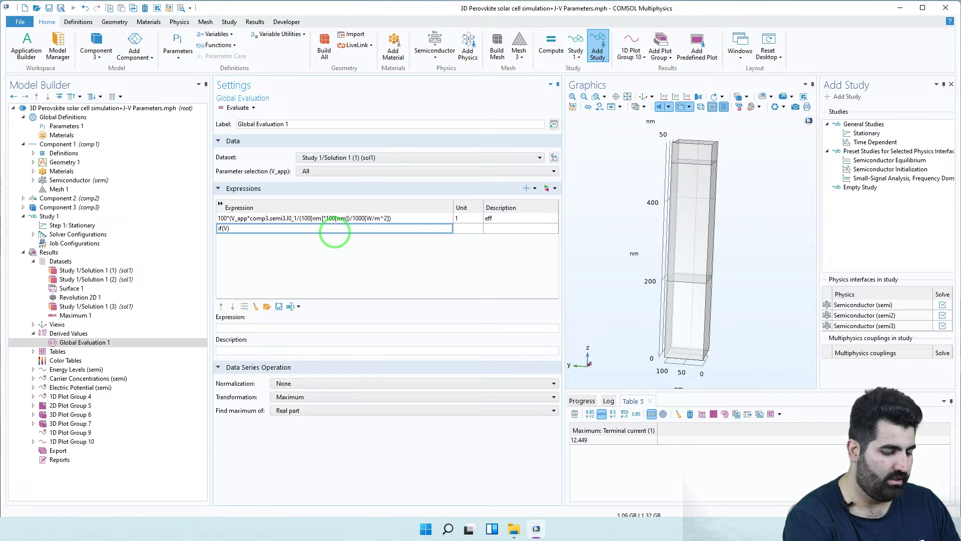
type("_app")
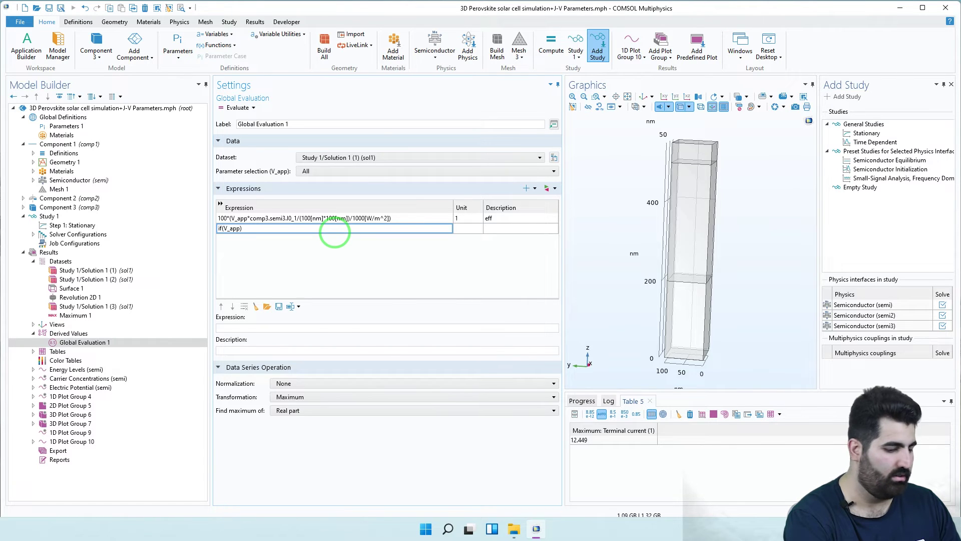
type("==0,")
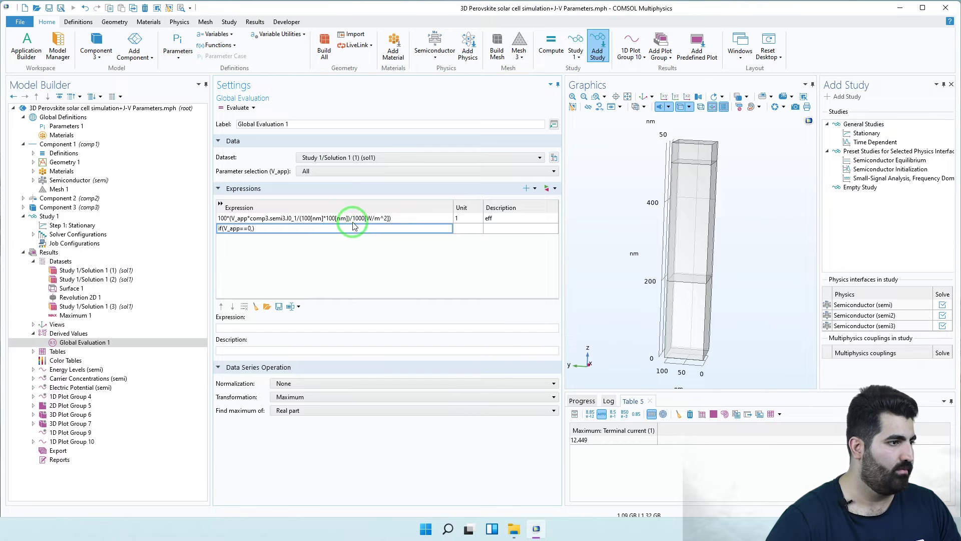
left_click(252, 221)
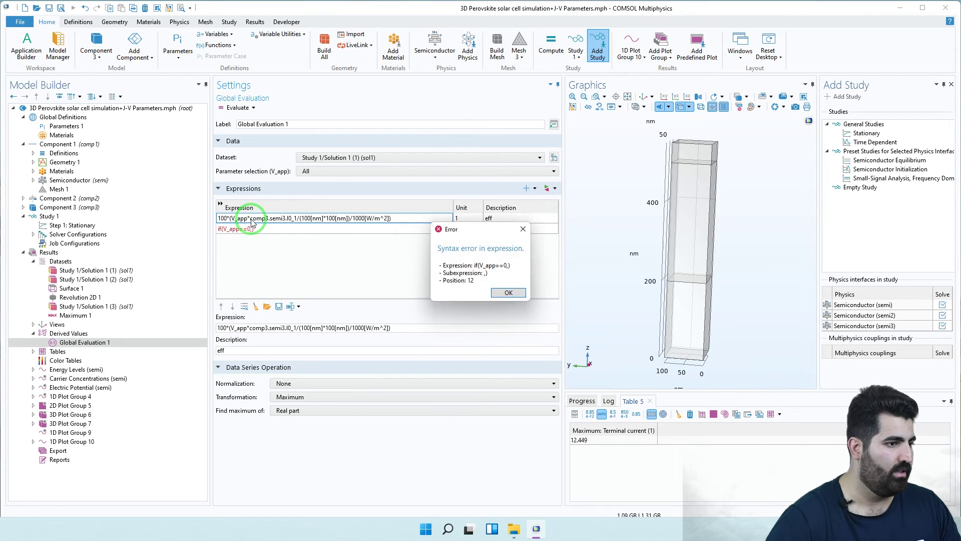
left_click(499, 293)
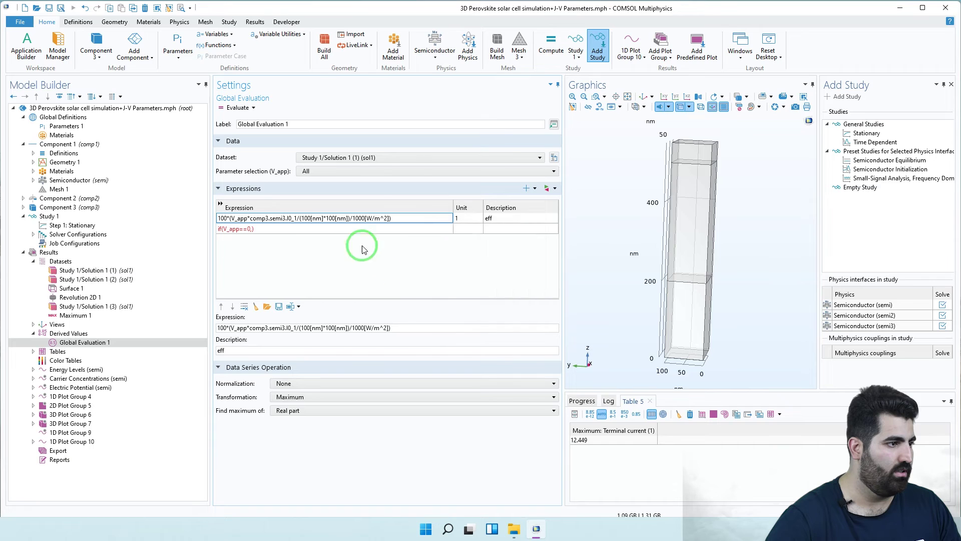
Copy the current-density term from the efficiency formula into both if branches
left_click(255, 218)
left_click_drag(250, 218, 338, 214)
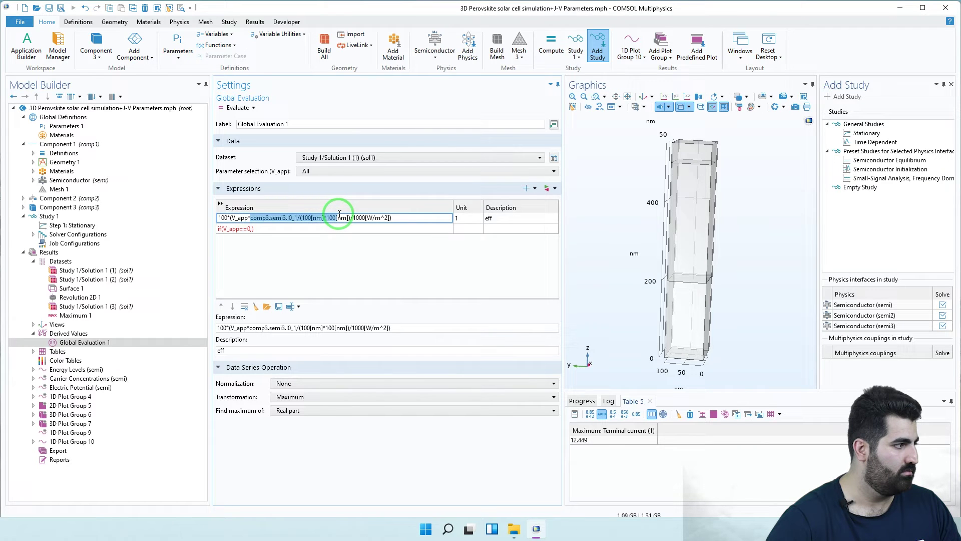
left_click_drag(340, 214, 391, 220)
key("ctrl+c")
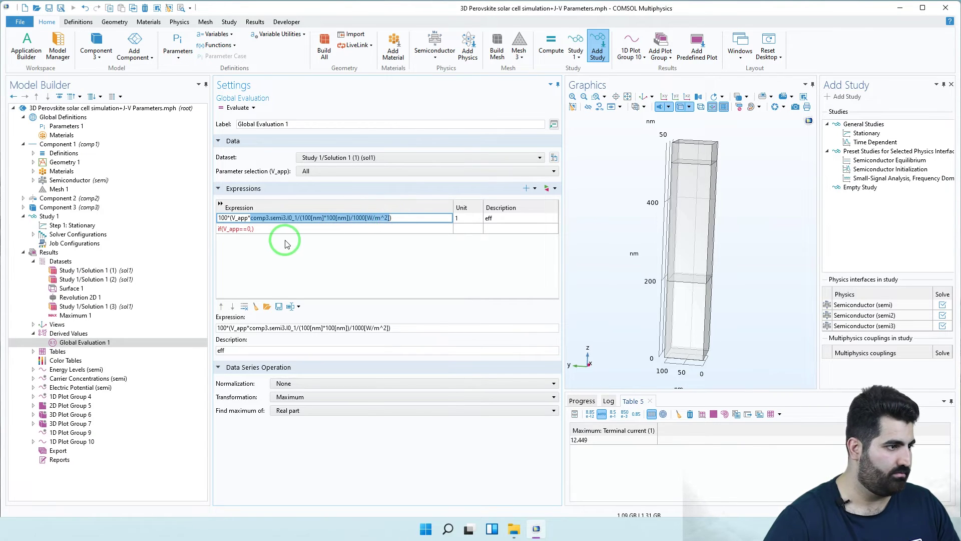
left_click(253, 228)
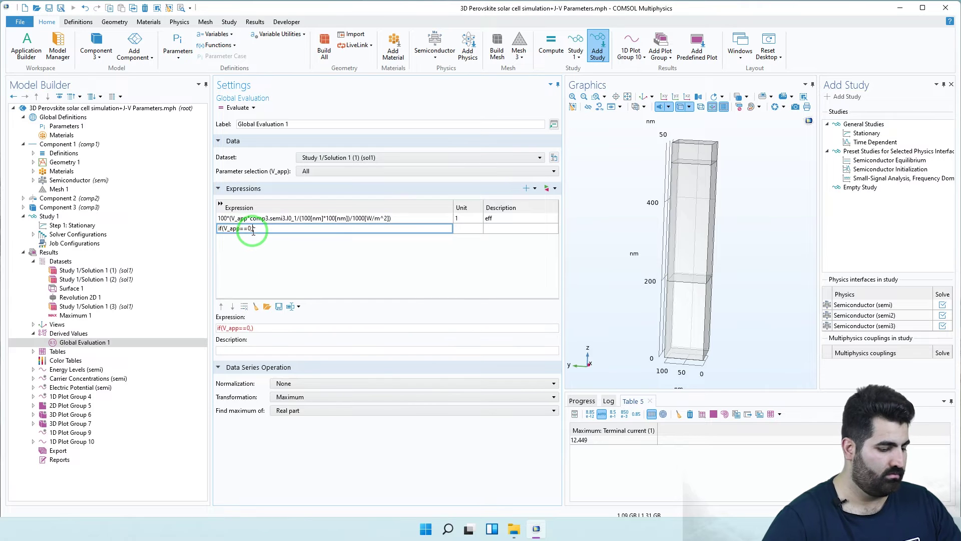
key("ctrl+v")
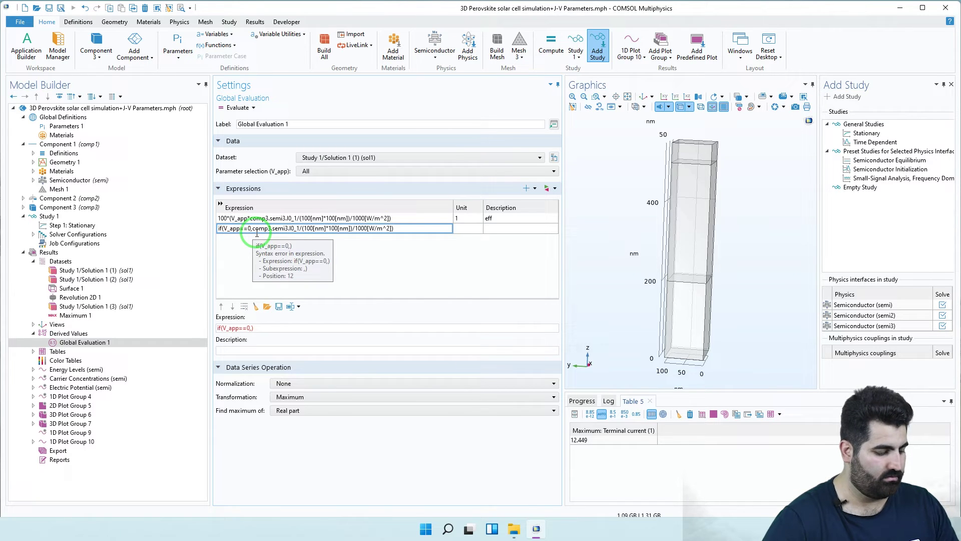
key("ctrl+v")
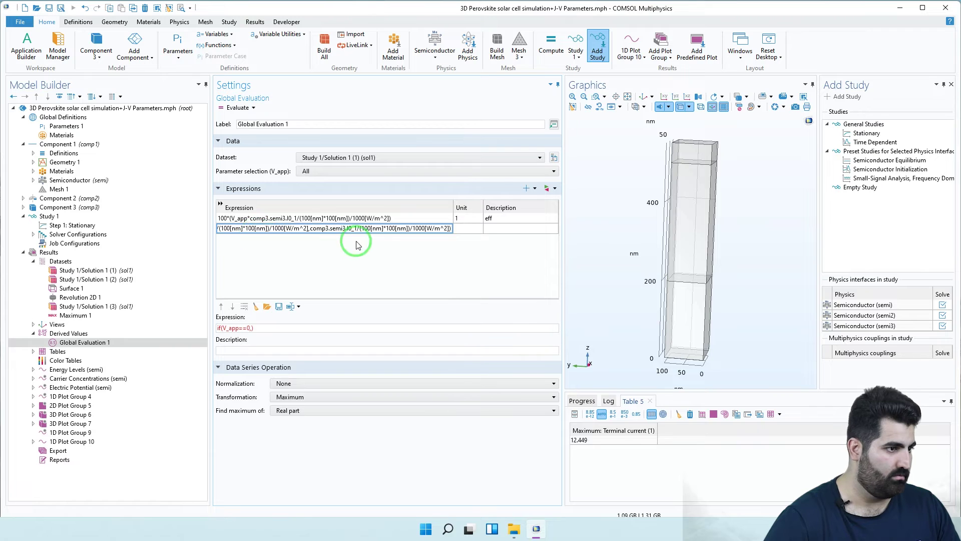
key("Return")
Evaluate both expressions into Table 5, adding the if-expression maximum 0.20000
left_click_drag(453, 205, 518, 204)
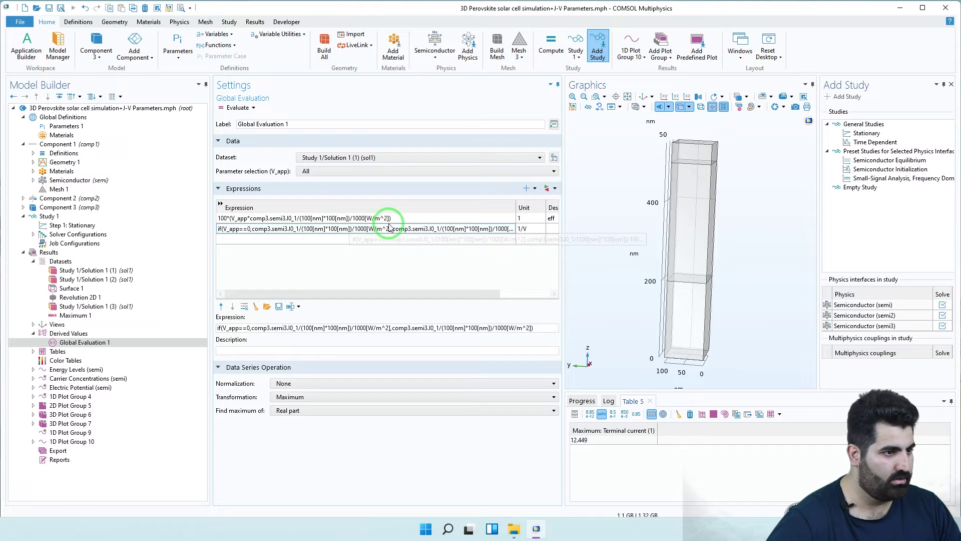
left_click(532, 232)
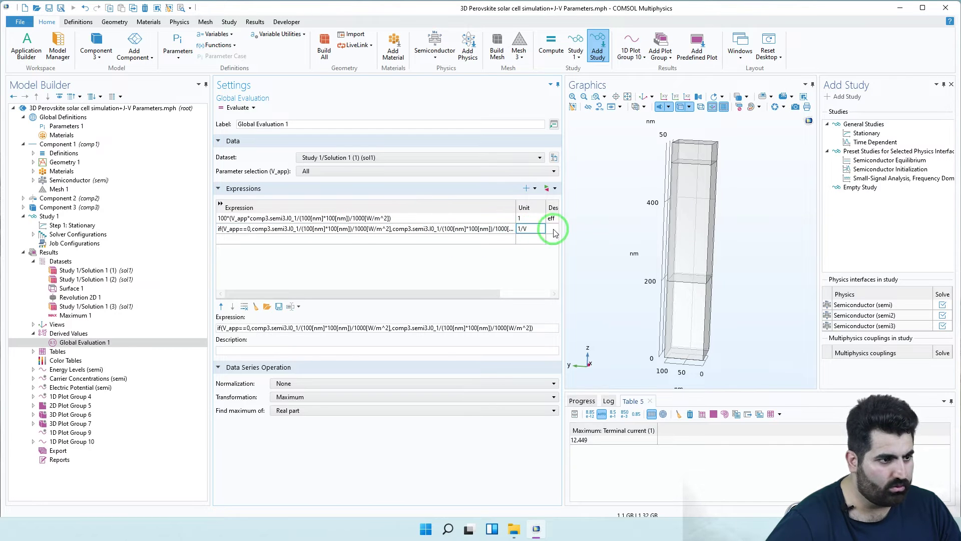
left_click_drag(564, 215, 626, 215)
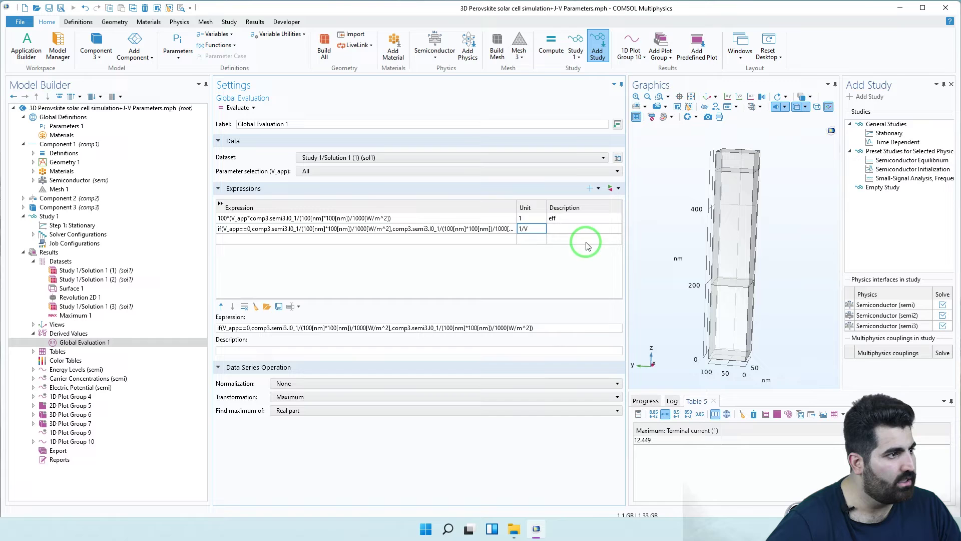
left_click(236, 107)
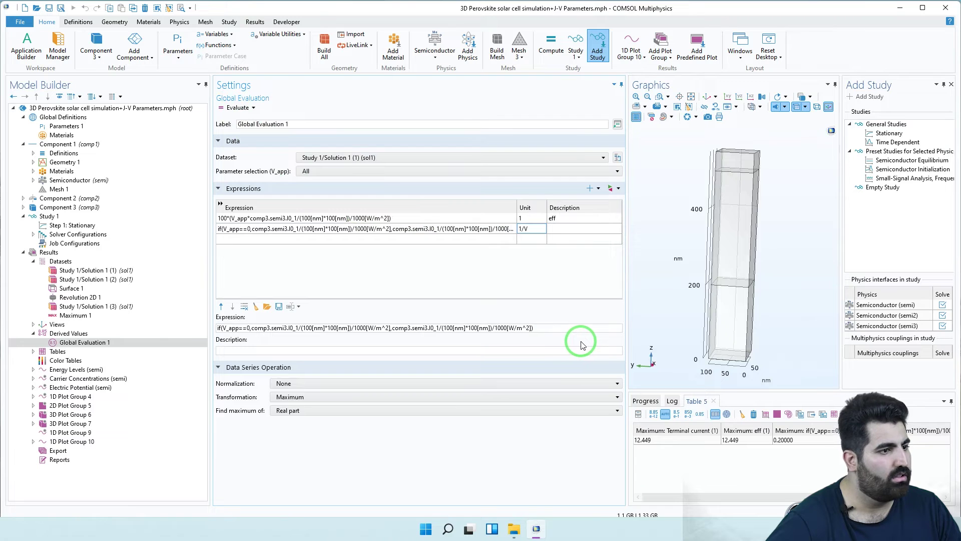
Select the entire if(V_app==0,…) second expression for editing
left_click_drag(514, 206, 596, 207)
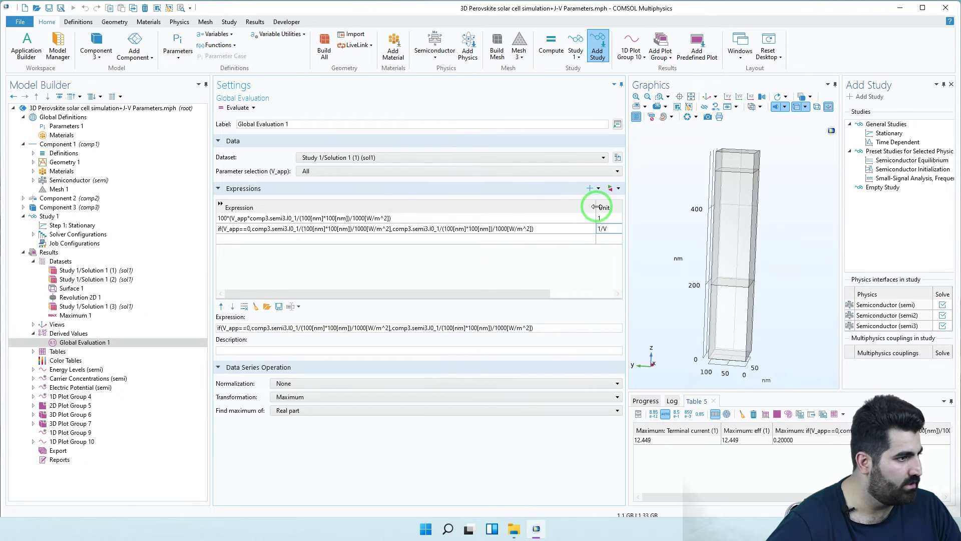
left_click(243, 231)
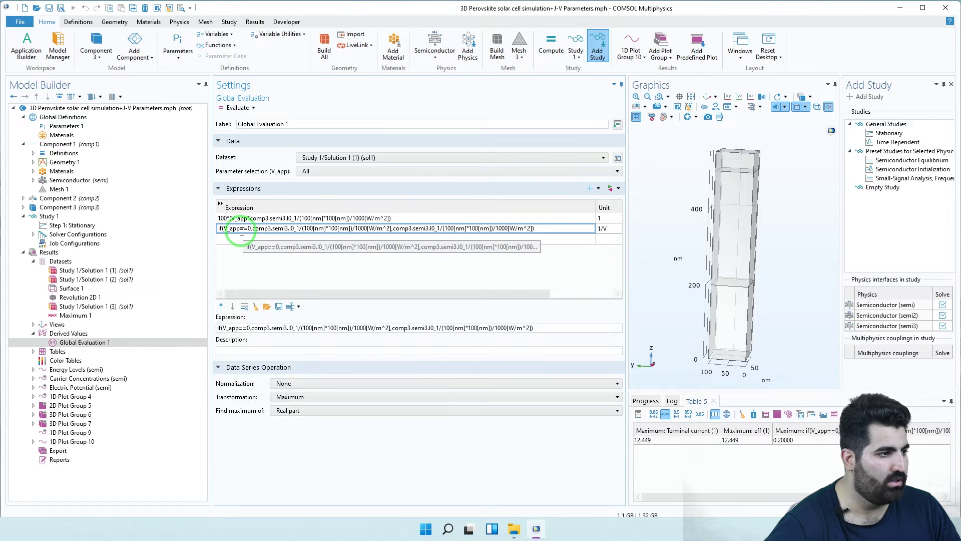
double_click(247, 231)
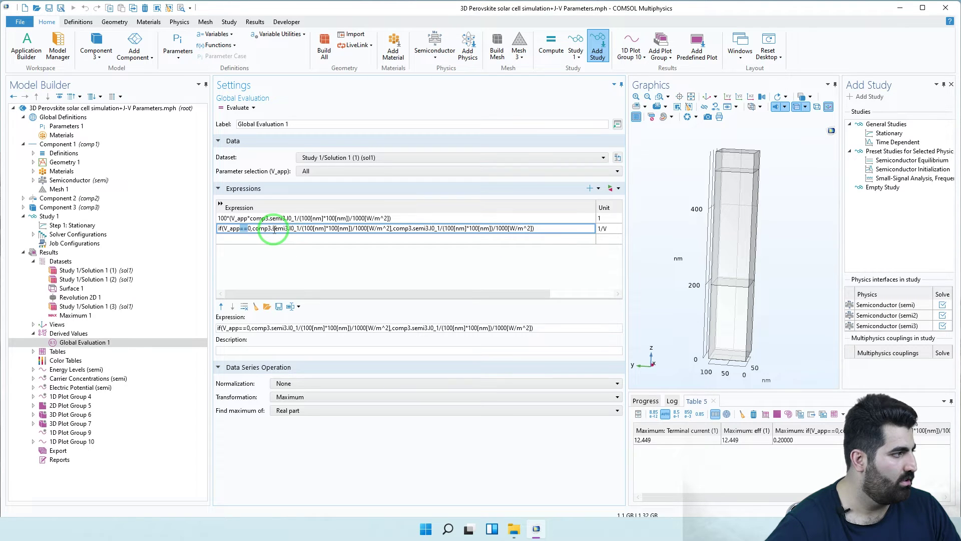
left_click(554, 230)
left_click_drag(553, 230, 205, 228)
right_click(238, 229)
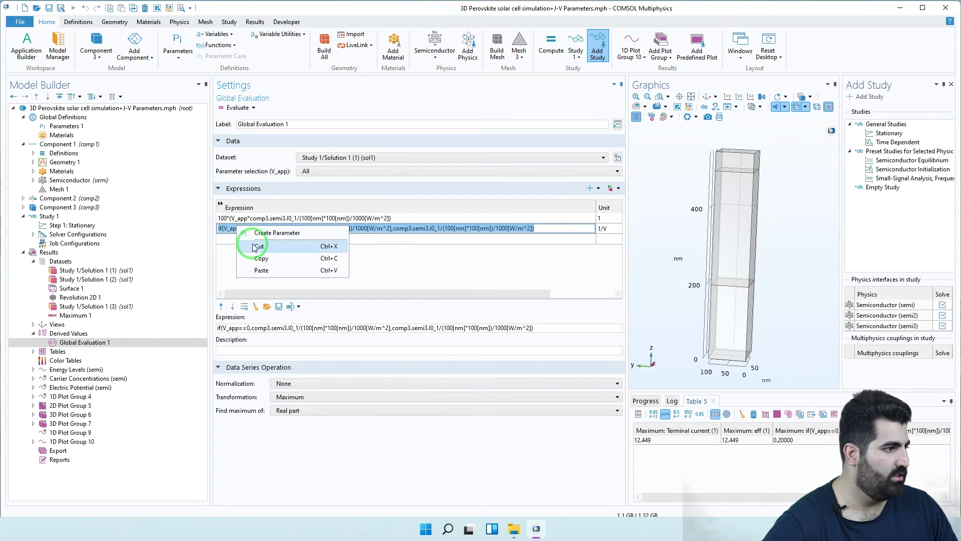
Cut the if expression out and add Global Evaluation 2 under Derived Values
left_click(253, 247)
left_click(80, 334)
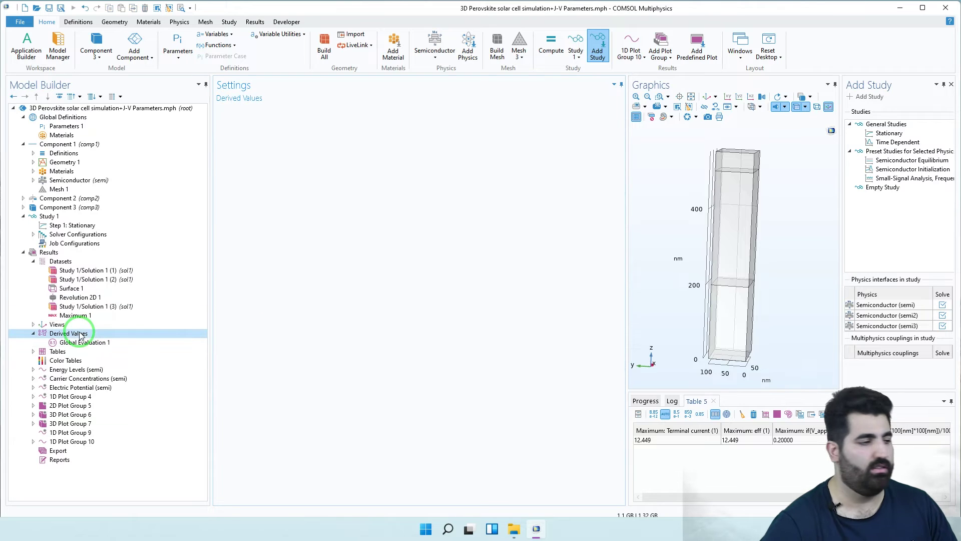
right_click(80, 334)
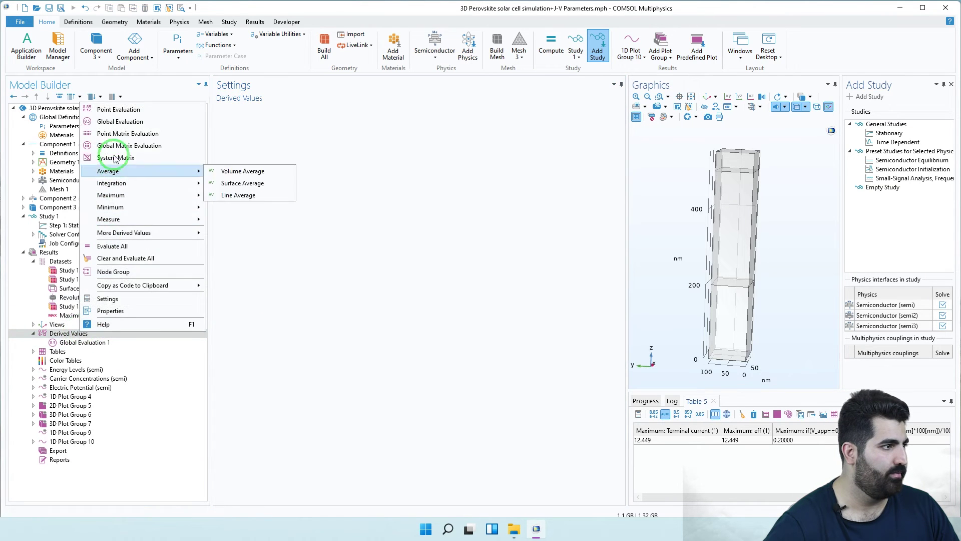
left_click(121, 121)
Rename Global Evaluation 1 to efficiency and label Global Evaluation 2 Jsc
left_click(82, 342)
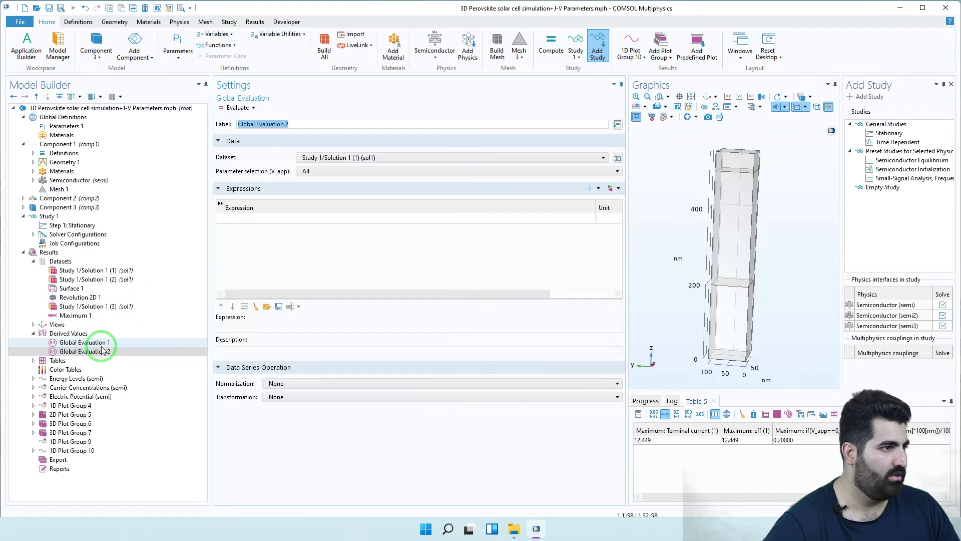
left_click_drag(288, 126, 238, 129)
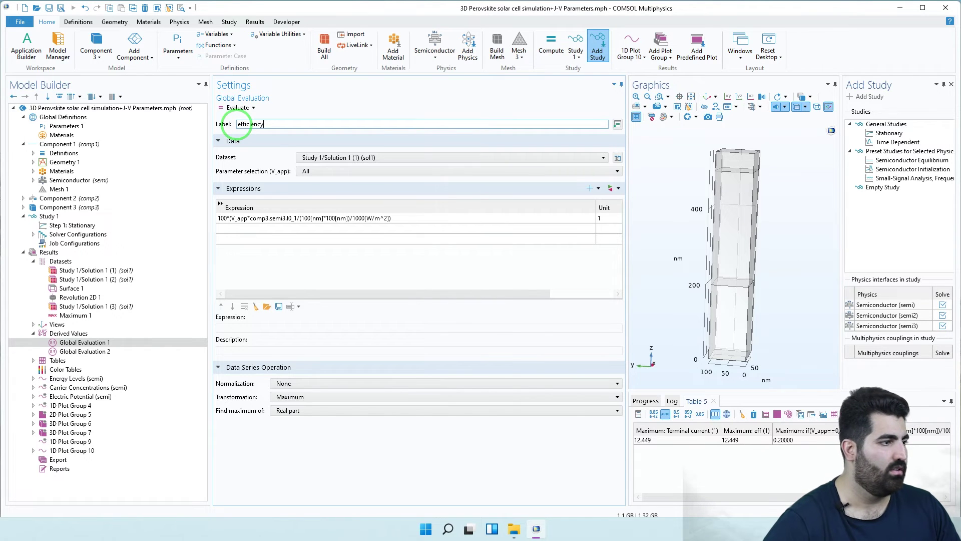
key("Return")
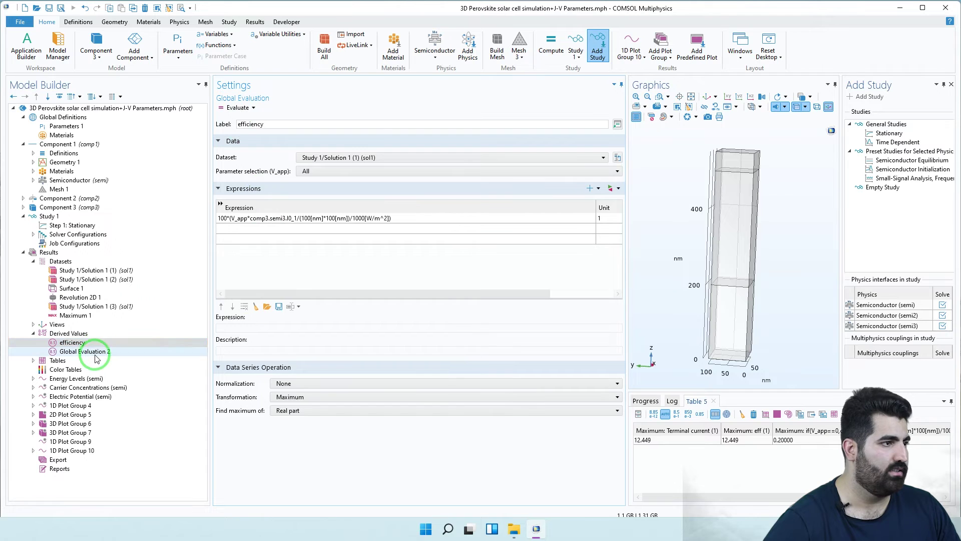
left_click(82, 352)
left_click_drag(300, 125, 228, 126)
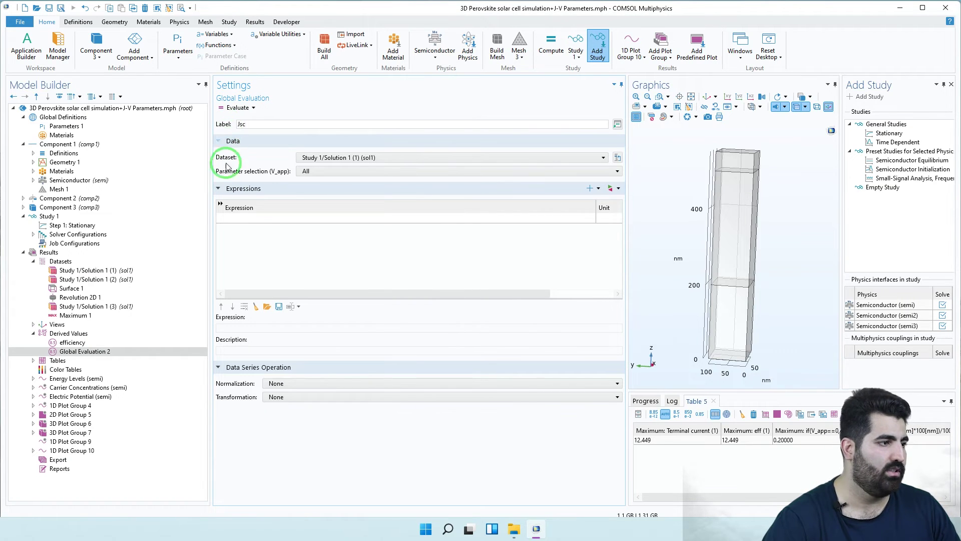
Paste the cut current-density if() expression as the Jsc expression
left_click(263, 218)
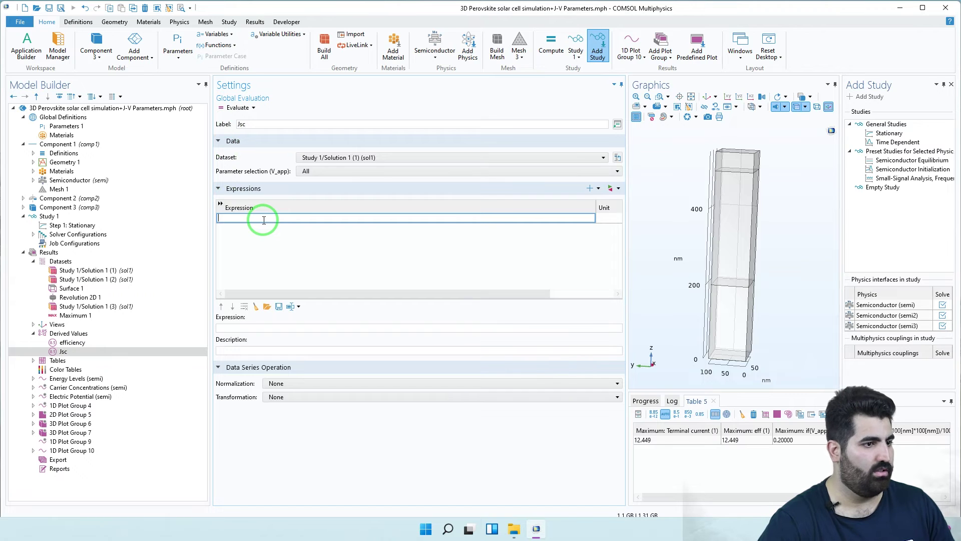
key("ctrl+v")
key("Return")
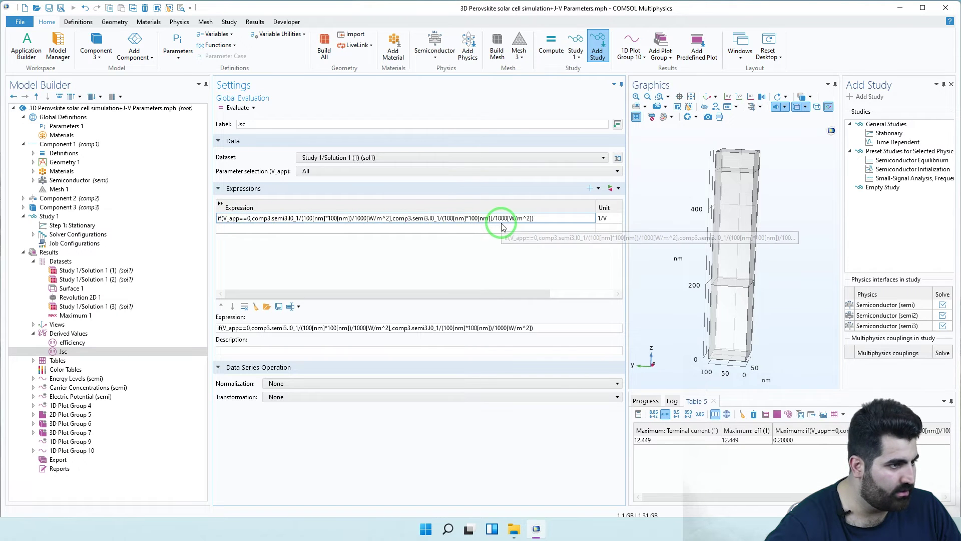
Remove the /1000[W/m^2] divisor and the stray closing bracket from the Jsc expression
left_click(353, 217)
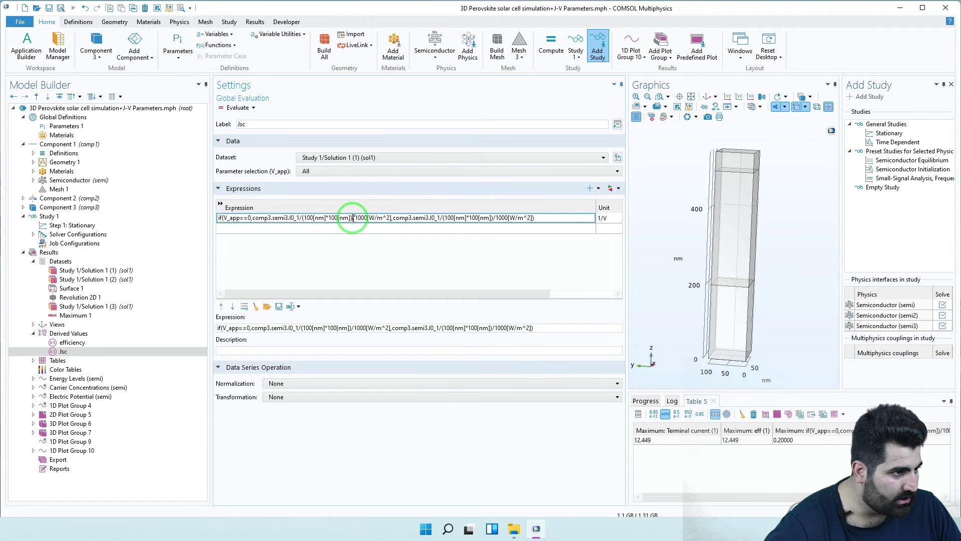
left_click_drag(352, 217, 391, 217)
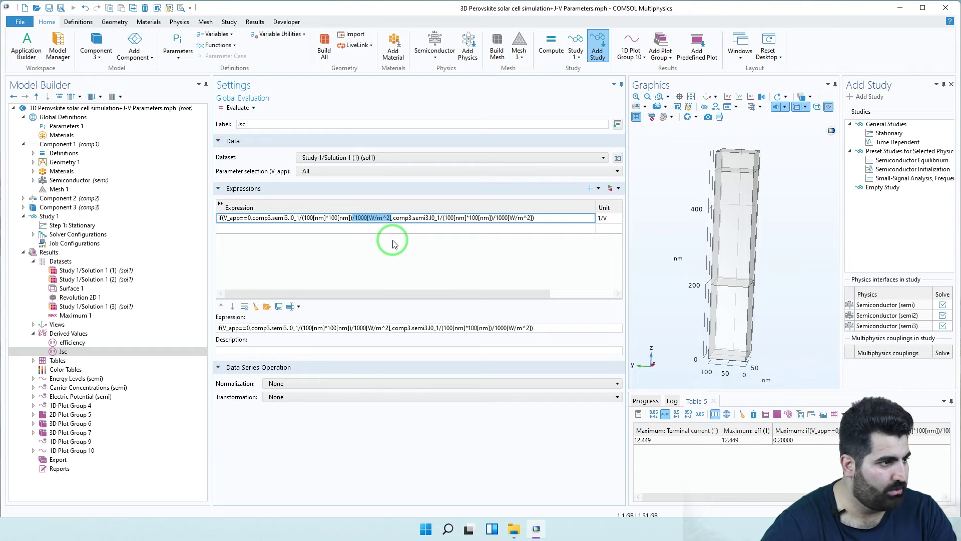
key("BackSpace")
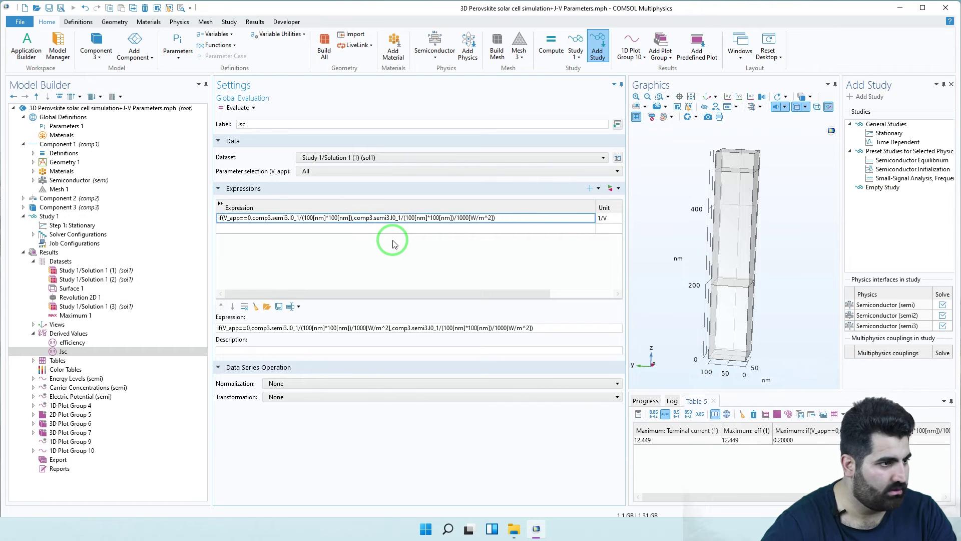
left_click(492, 217)
key("BackSpace")
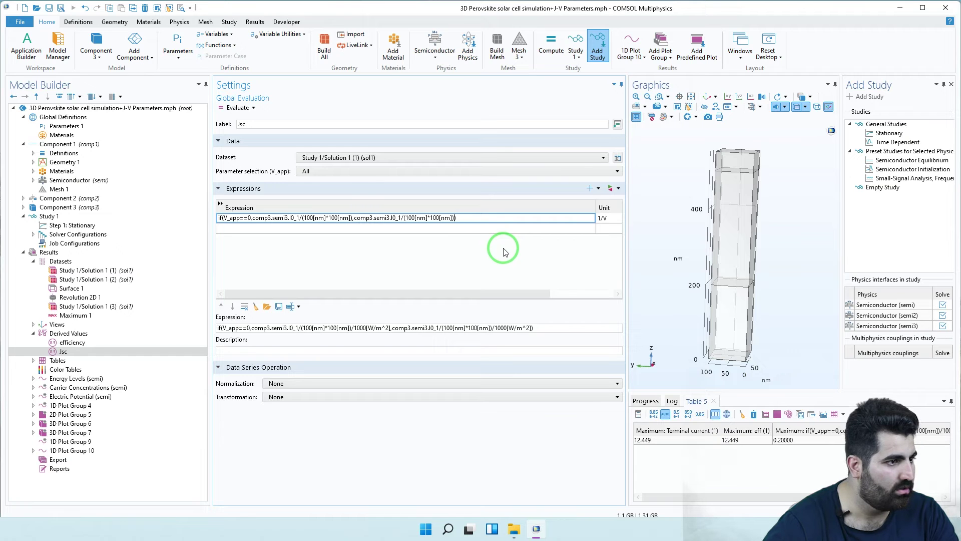
left_click(458, 226)
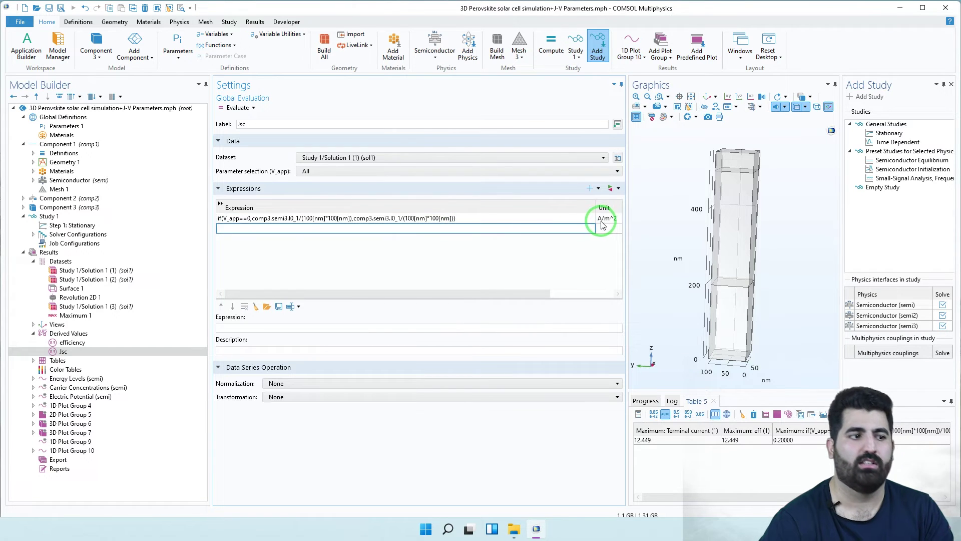
Change the Jsc expression's unit to mA/cm^2
left_click(602, 218)
left_click(597, 217)
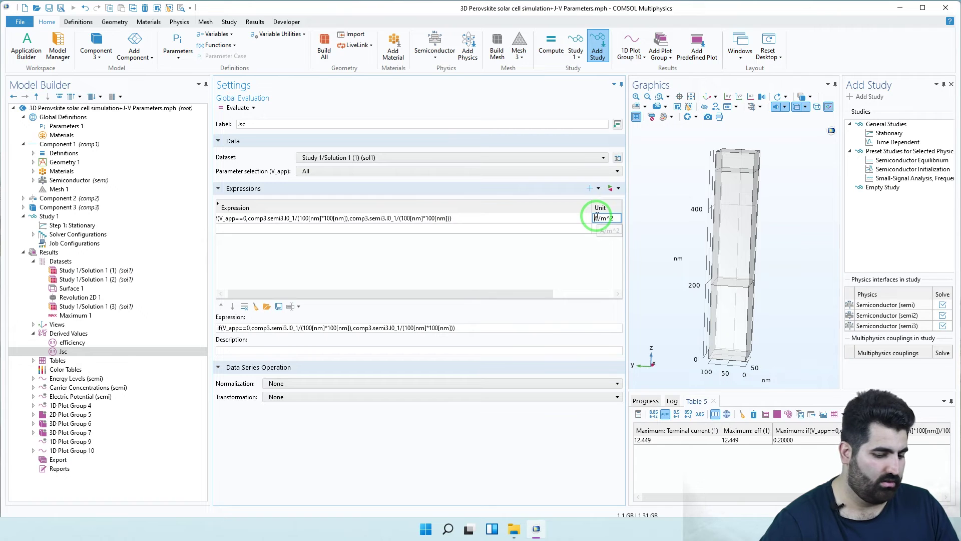
type("m")
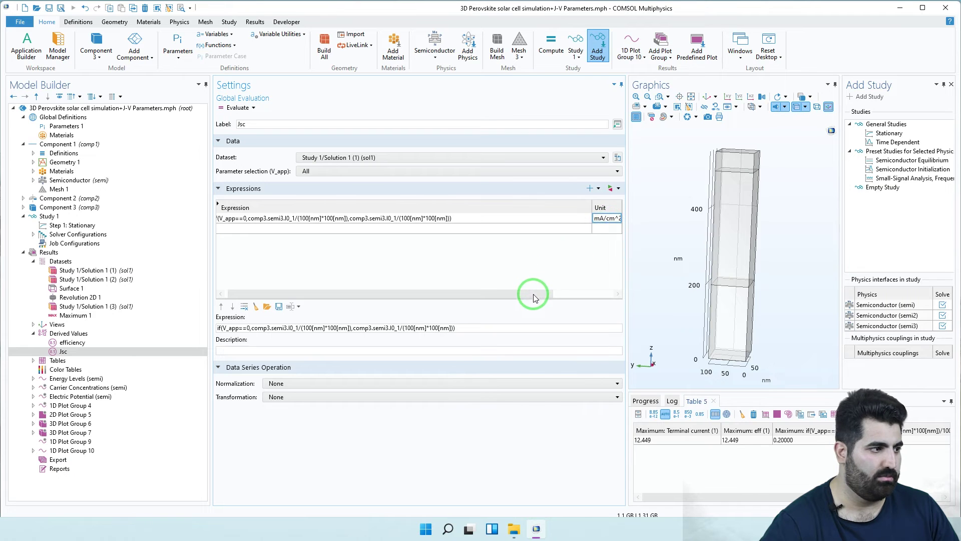
left_click_drag(531, 299, 509, 296)
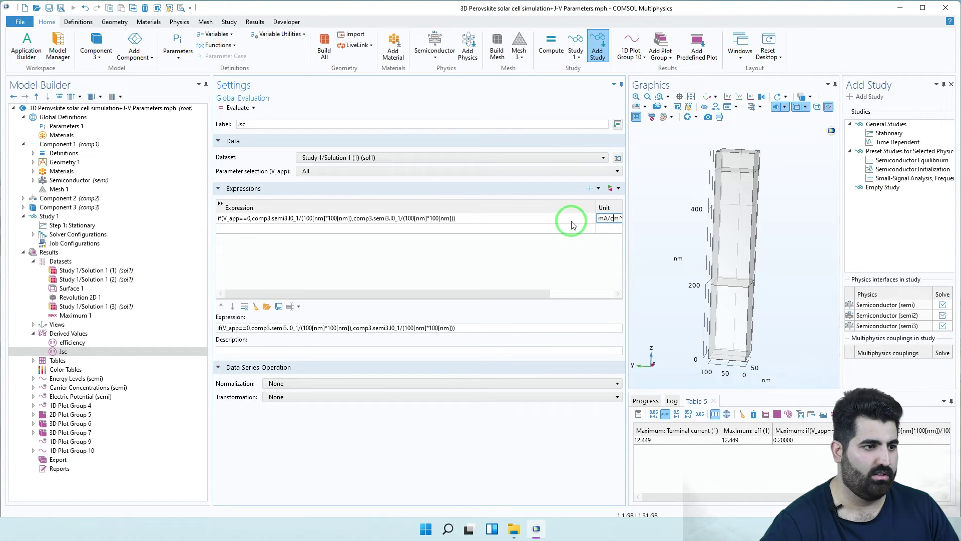
left_click_drag(595, 205, 561, 207)
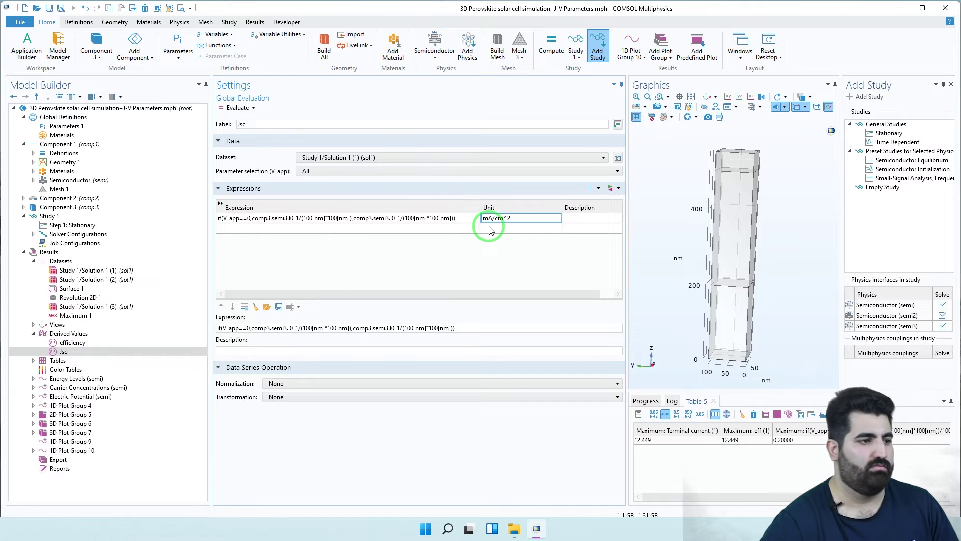
Commit the mA/cm^2 unit and set the Jsc data series transformation to Maximum
left_click(268, 231)
left_click(238, 107)
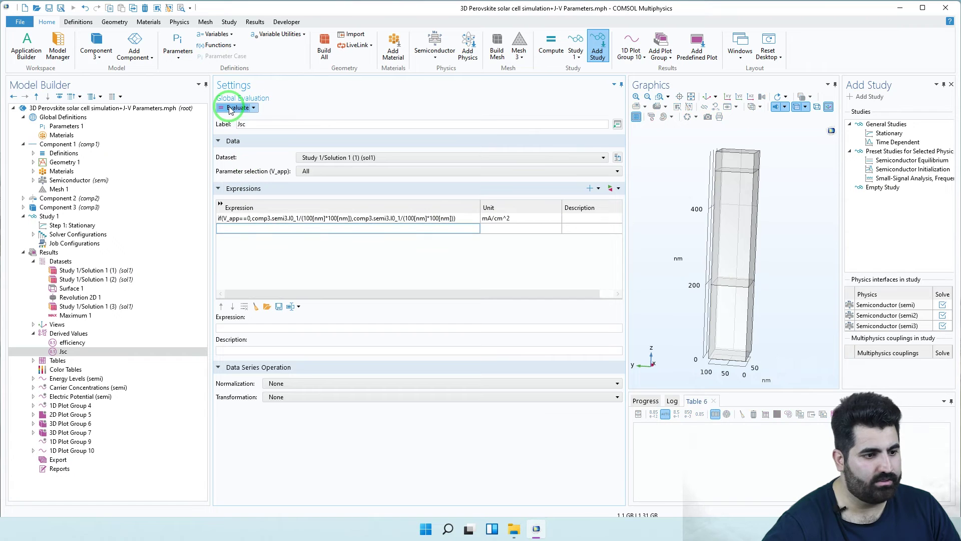
left_click(415, 227)
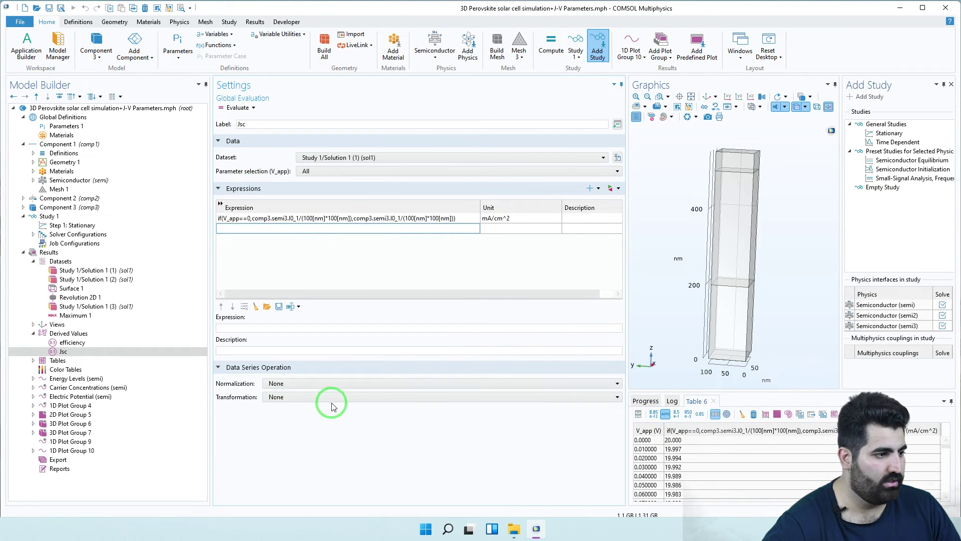
left_click(301, 396)
left_click(274, 437)
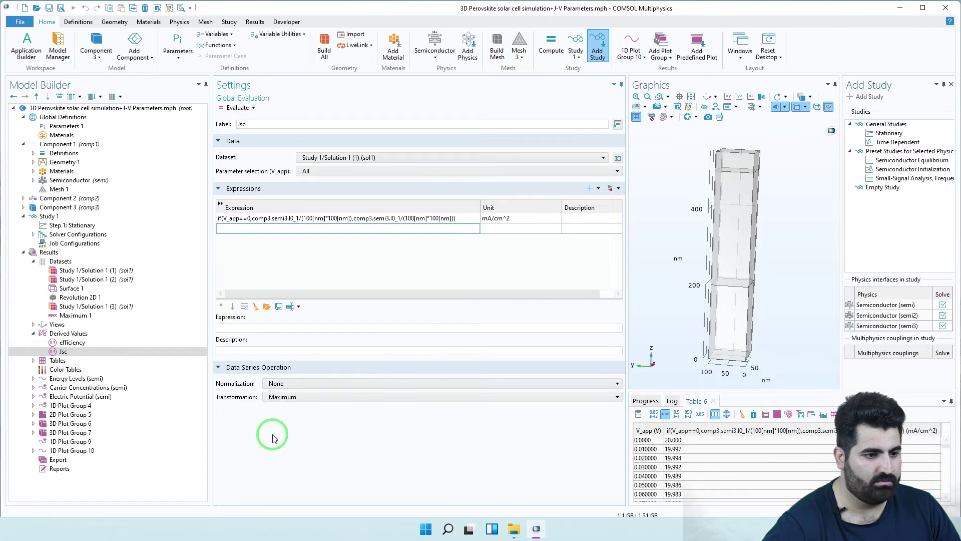
Clear the old table and evaluate Jsc, giving 20.000 mA/cm^2 in Table 6
left_click(741, 413)
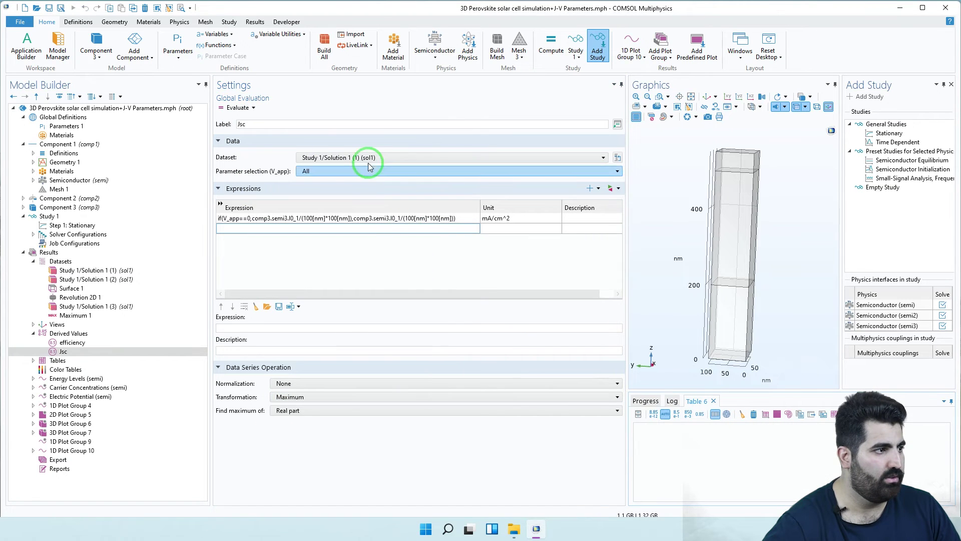
left_click(233, 109)
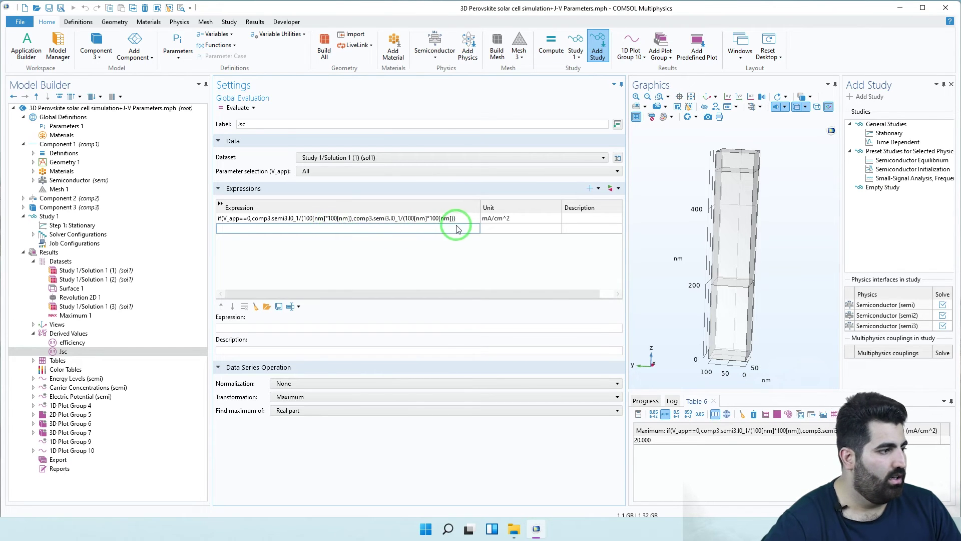
left_click(65, 336)
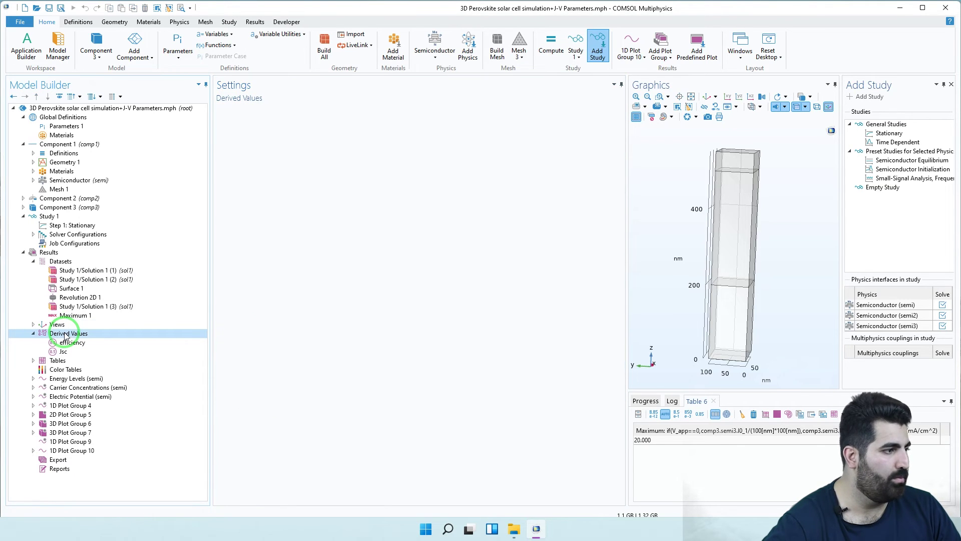
Add a third Global Evaluation labelled Voc and copy the Jsc expression for reuse
right_click(66, 336)
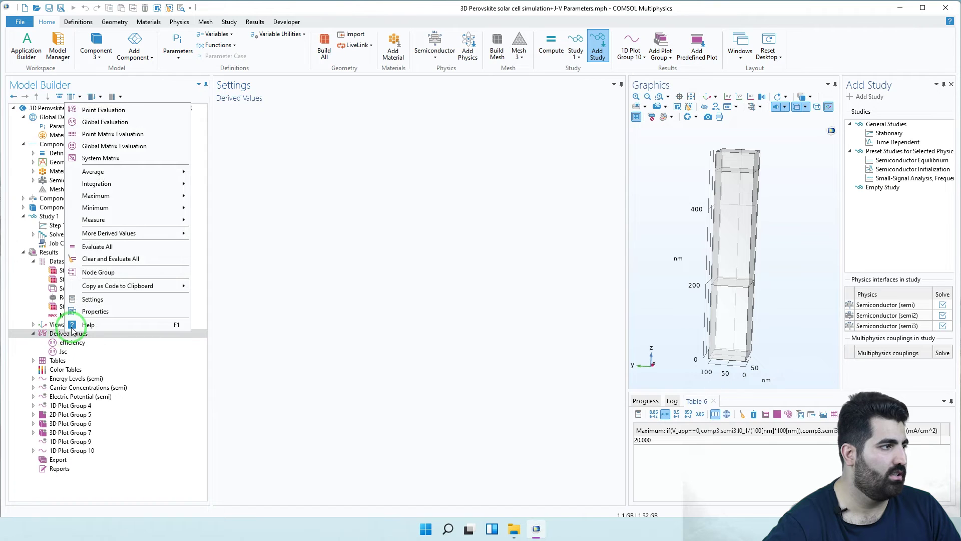
left_click(93, 123)
triple_click(295, 124)
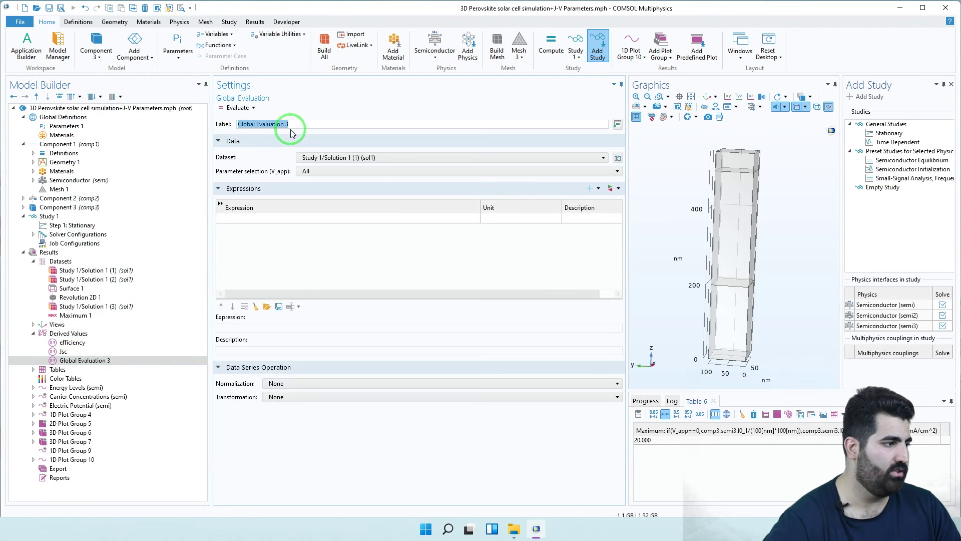
type("Voc")
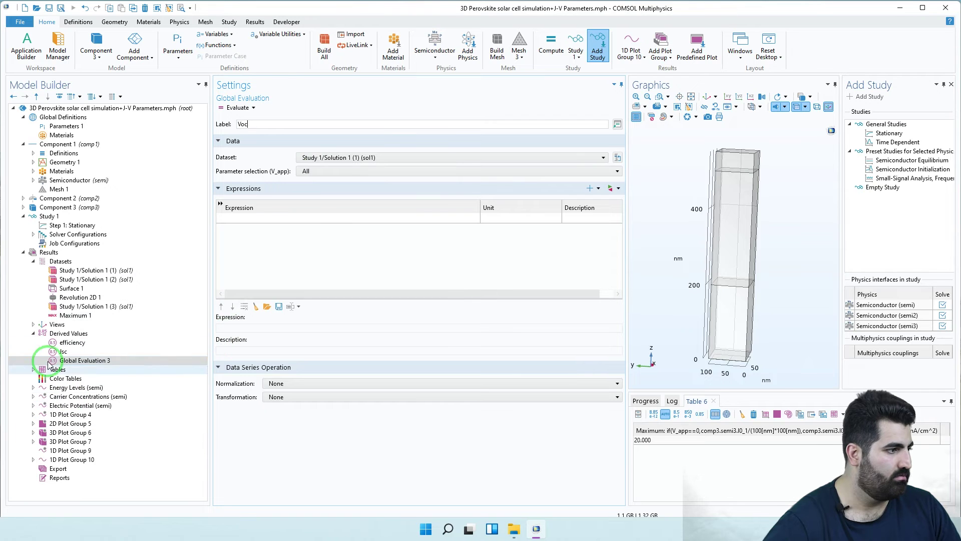
left_click(63, 351)
left_click(341, 219)
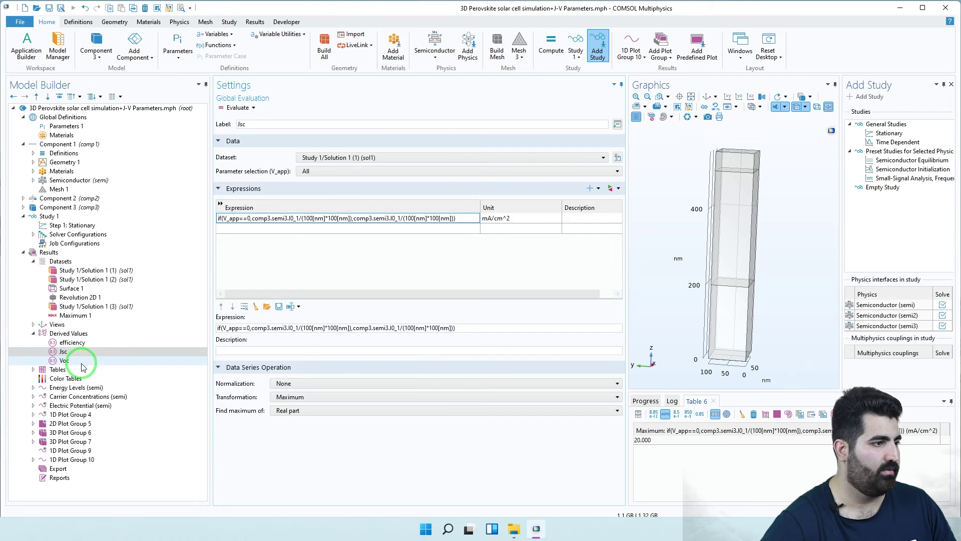
left_click(65, 361)
Paste the Jsc formula into Voc and move the current-density term into the if condition
left_click(273, 220)
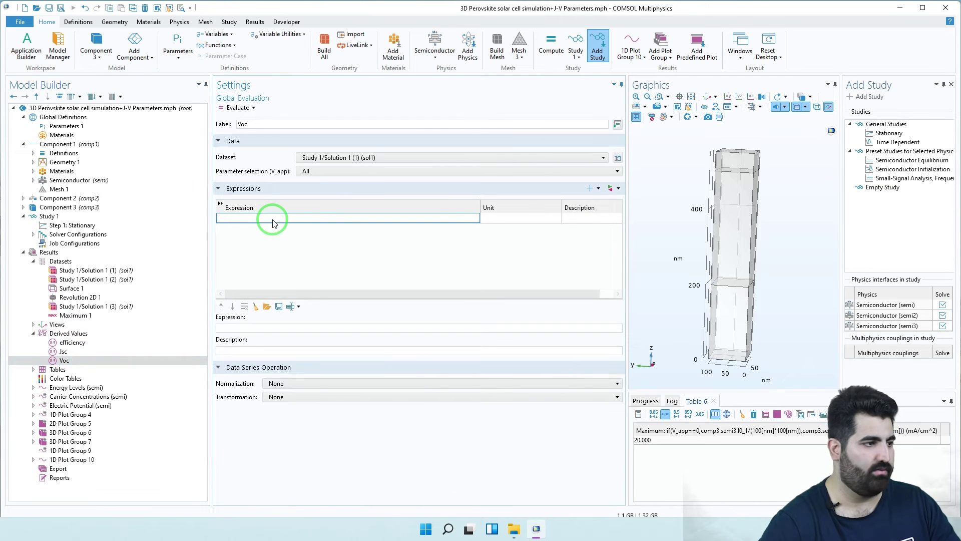
type("if(V_app==0,comp3.semi3.I0_1/(100[nm]*100[nm]),comp3.semi3.I0_1/(100[nm]*100[nm]))")
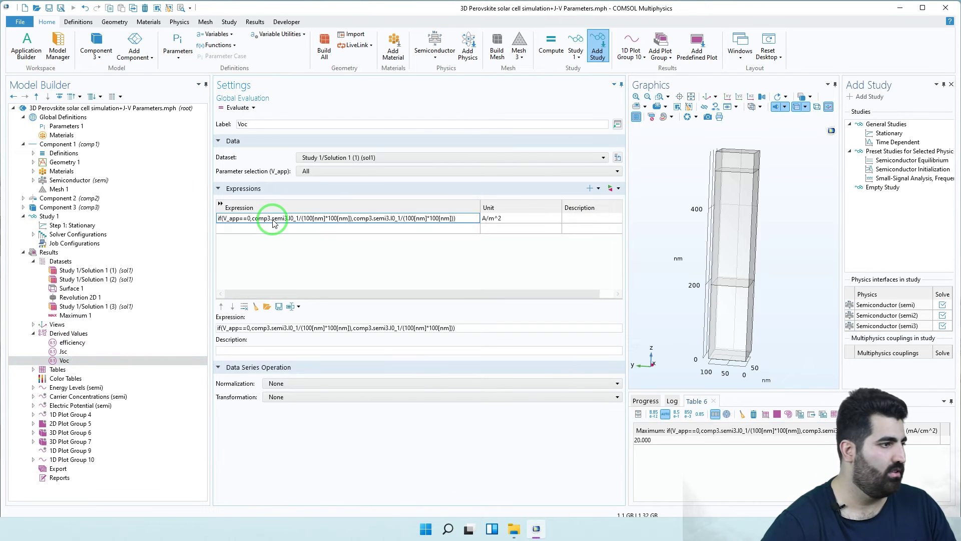
left_click(228, 217)
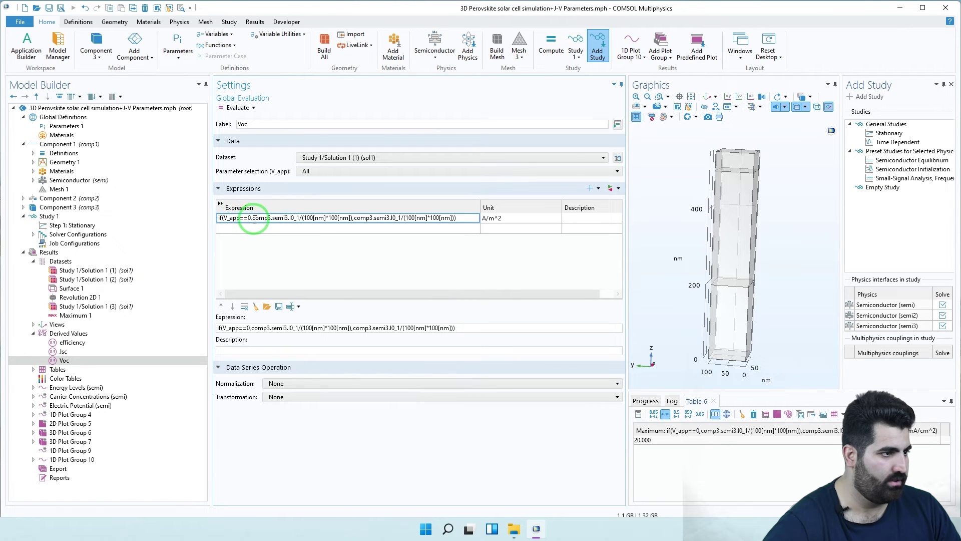
left_click_drag(251, 218, 352, 218)
key("ctrl+c")
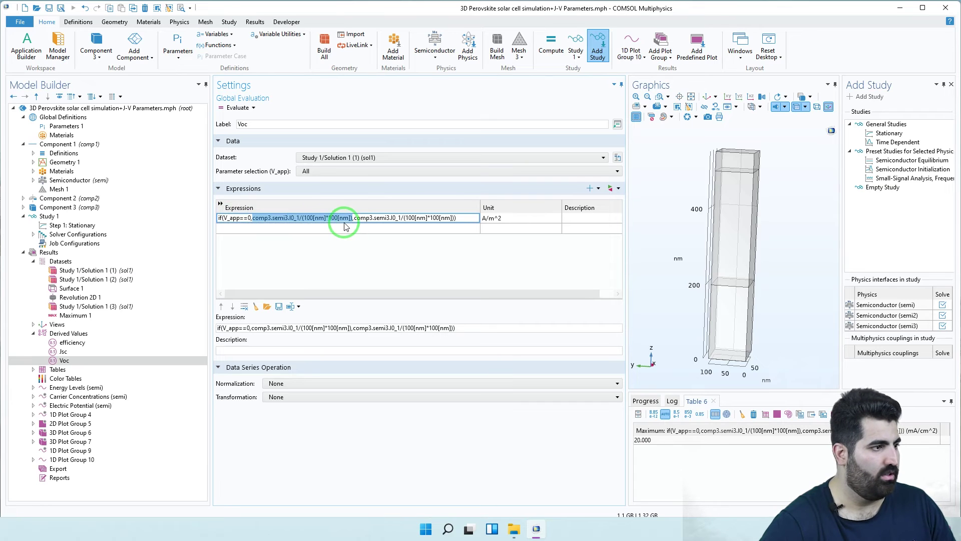
left_click(223, 219)
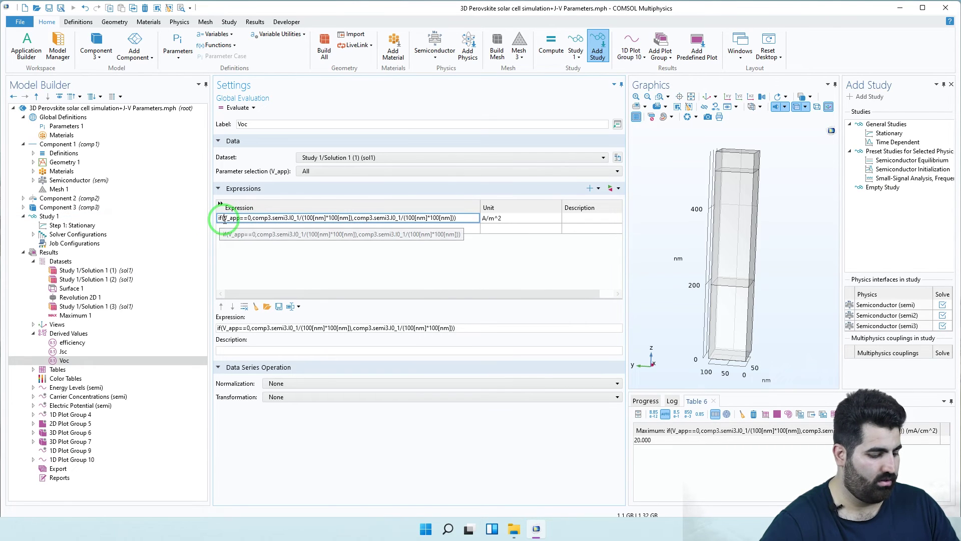
key("ctrl+v")
type(",")
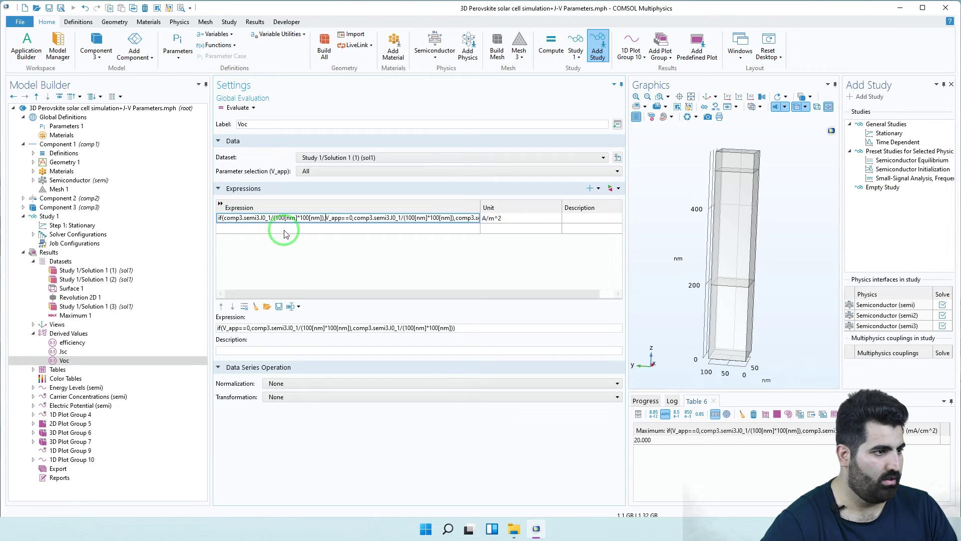
Delete the duplicated current-density term after V_app==0 and commit the Voc expression
left_click_drag(488, 204, 596, 203)
left_click(402, 225)
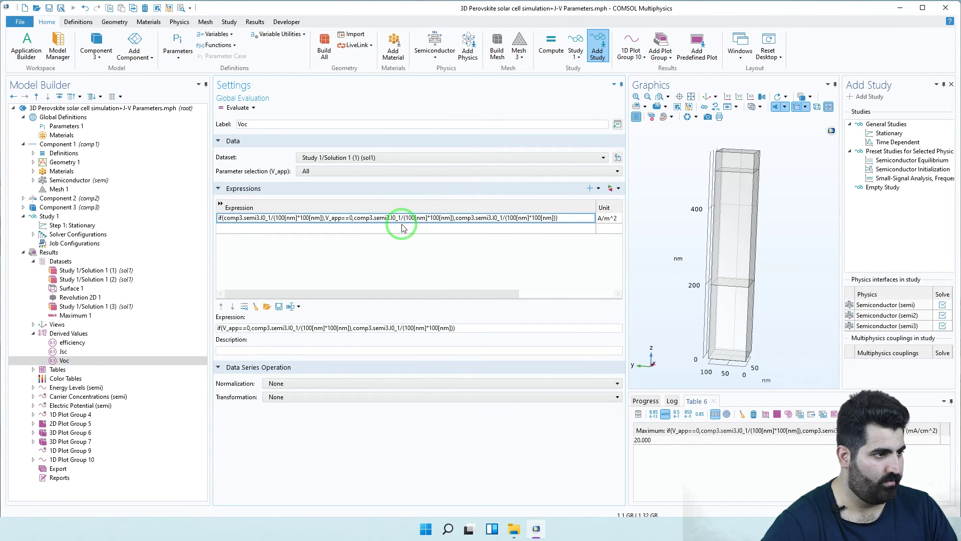
left_click(355, 217)
left_click_drag(355, 217, 454, 216)
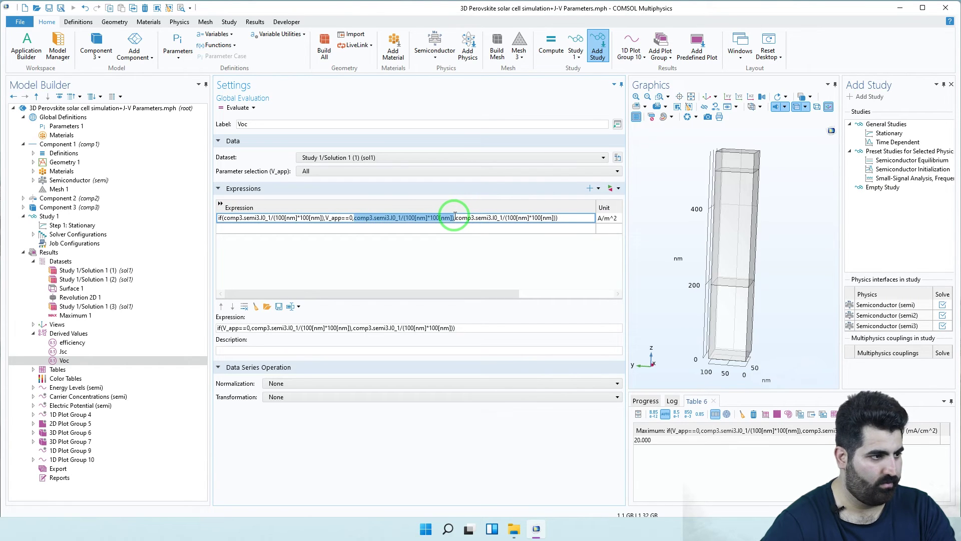
key("Delete")
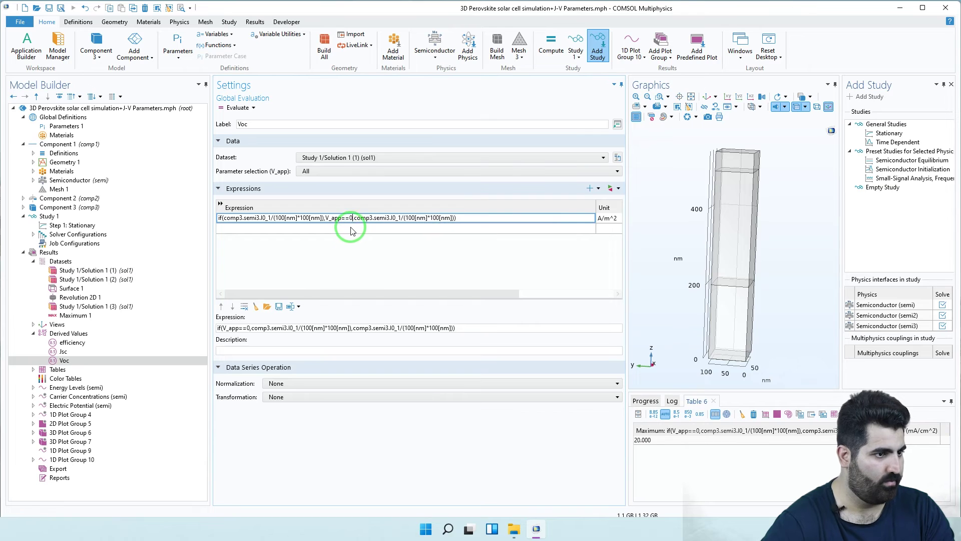
left_click(352, 229)
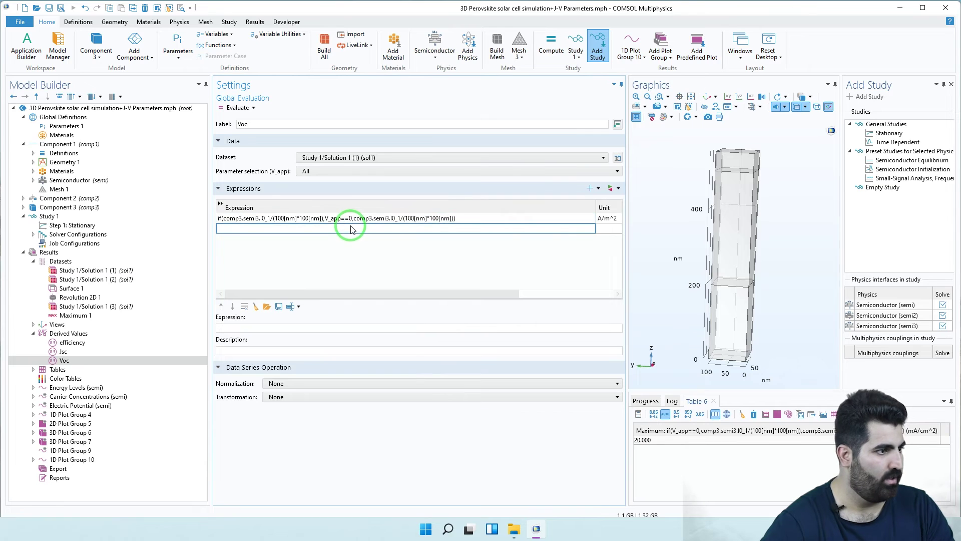
Replace == with < in the Voc condition and select the trailing current term
left_click(253, 218)
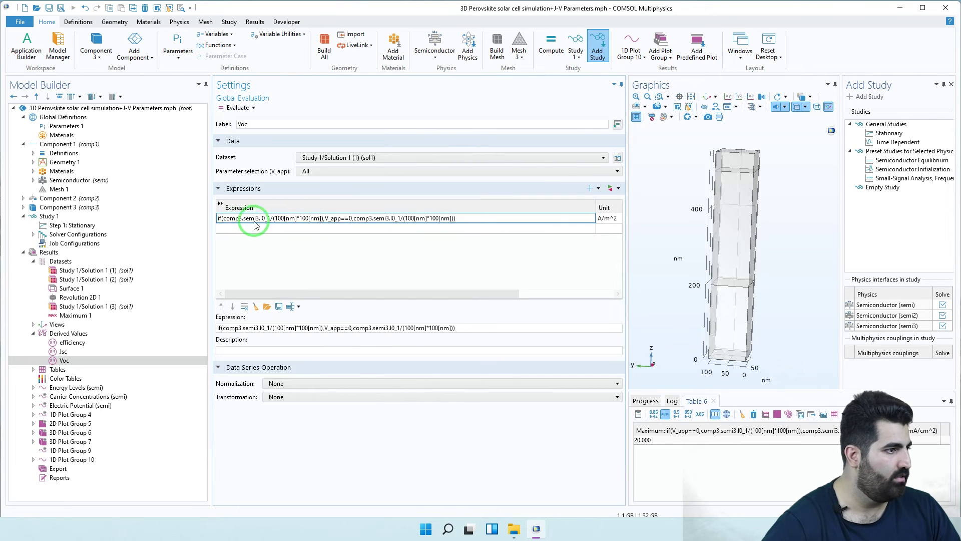
double_click(345, 219)
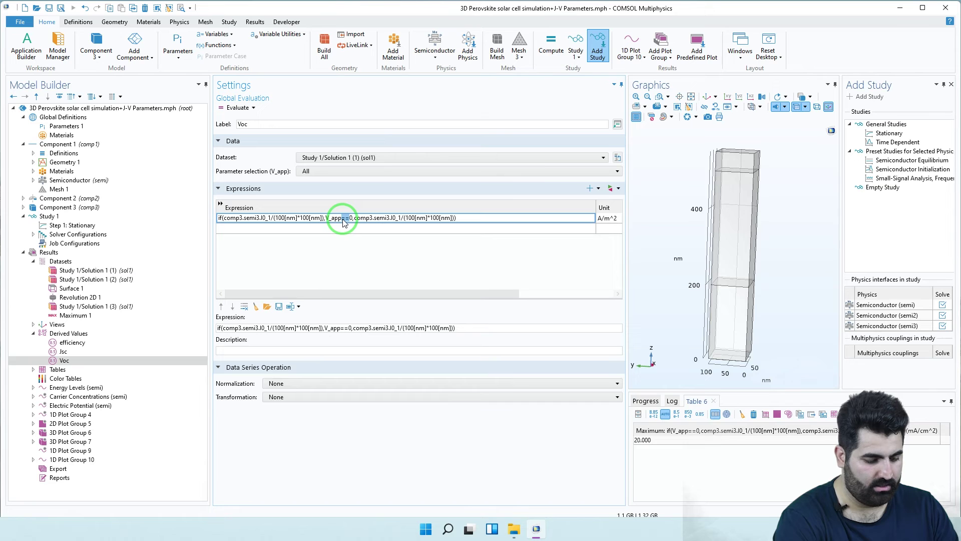
type("<")
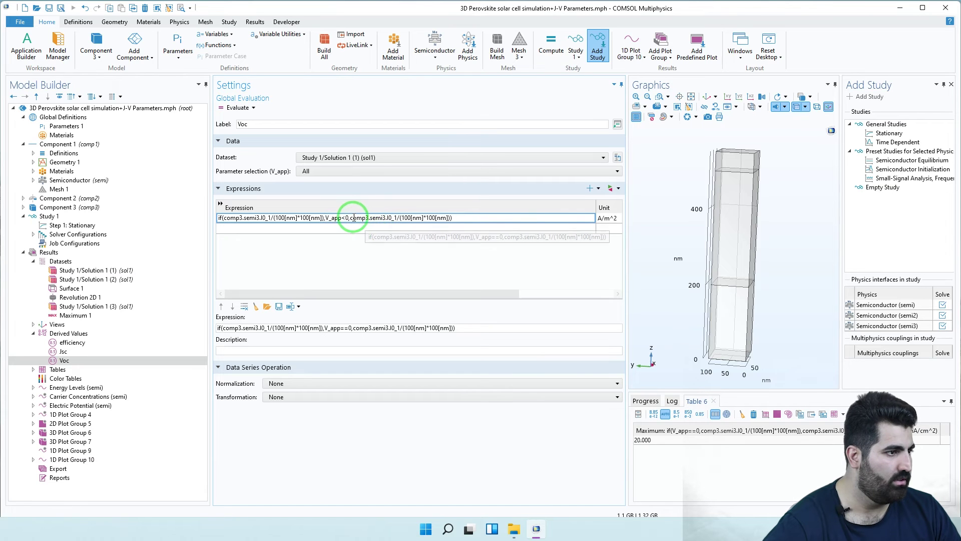
left_click_drag(350, 217, 450, 218)
Finish the Voc expression as if(comp3.semi3.I0_1/(100[nm]*100[nm])*V_app<0,0[V],V_app) in volts
type("0")
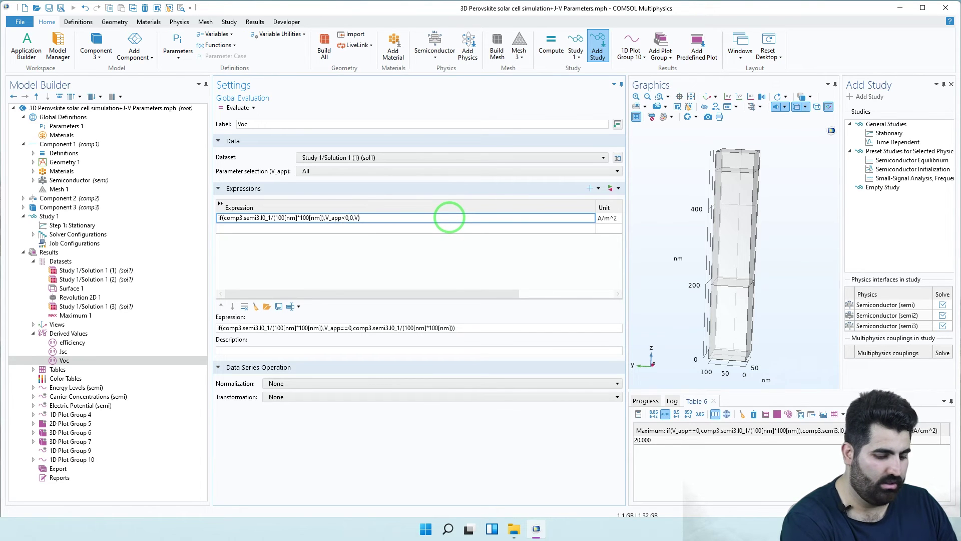
type(",V_app")
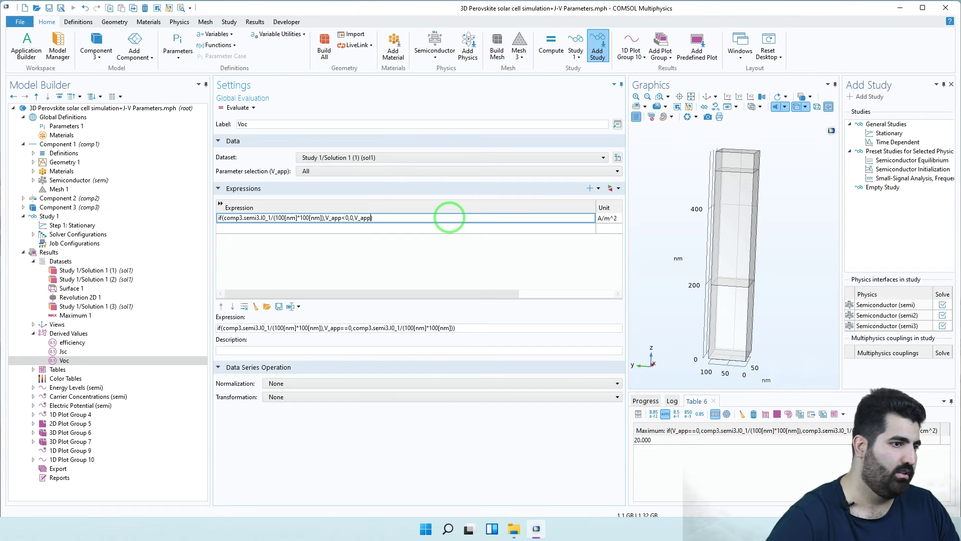
left_click(476, 229)
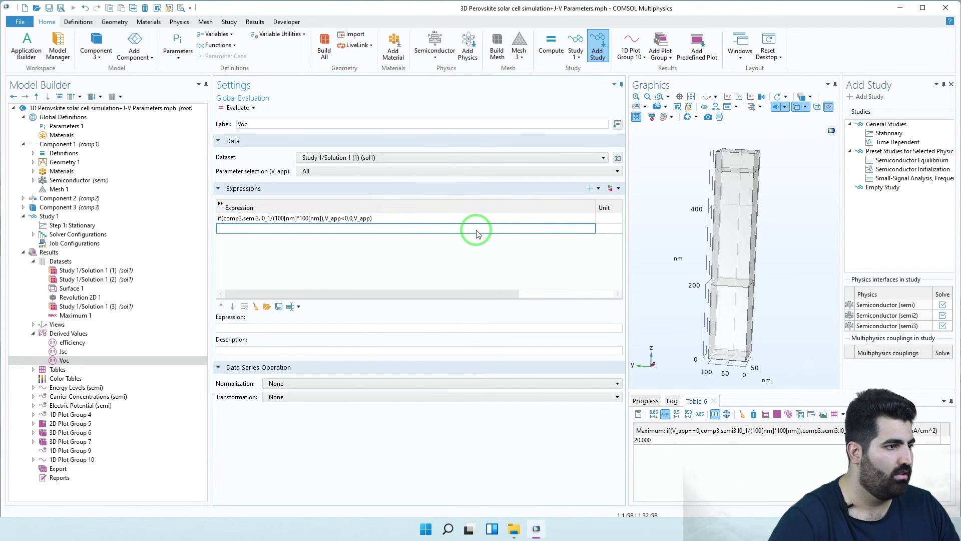
left_click(415, 219)
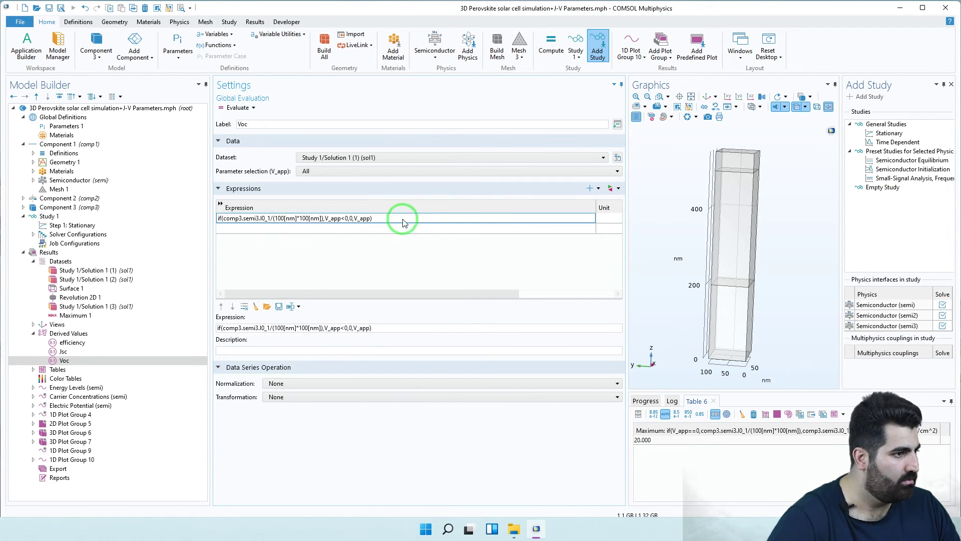
left_click(353, 219)
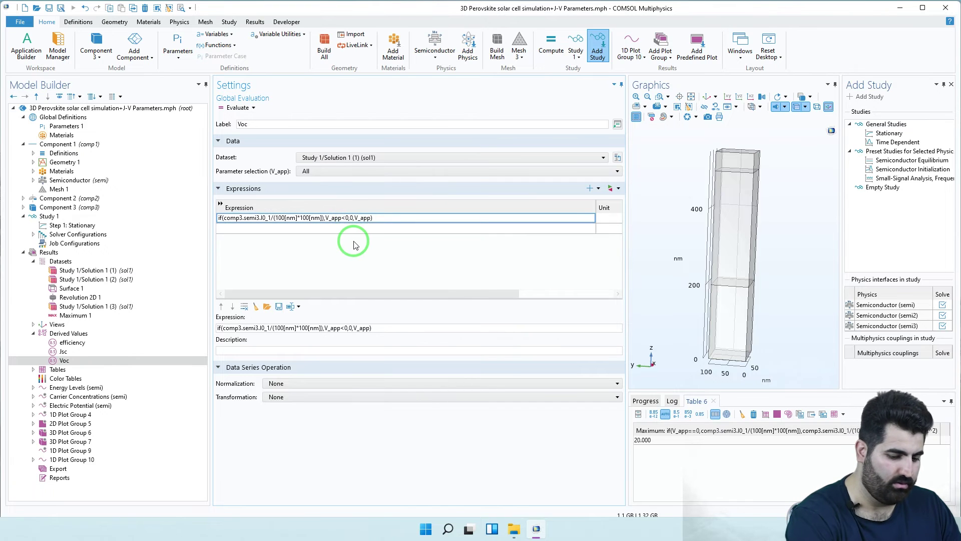
type("[V],")
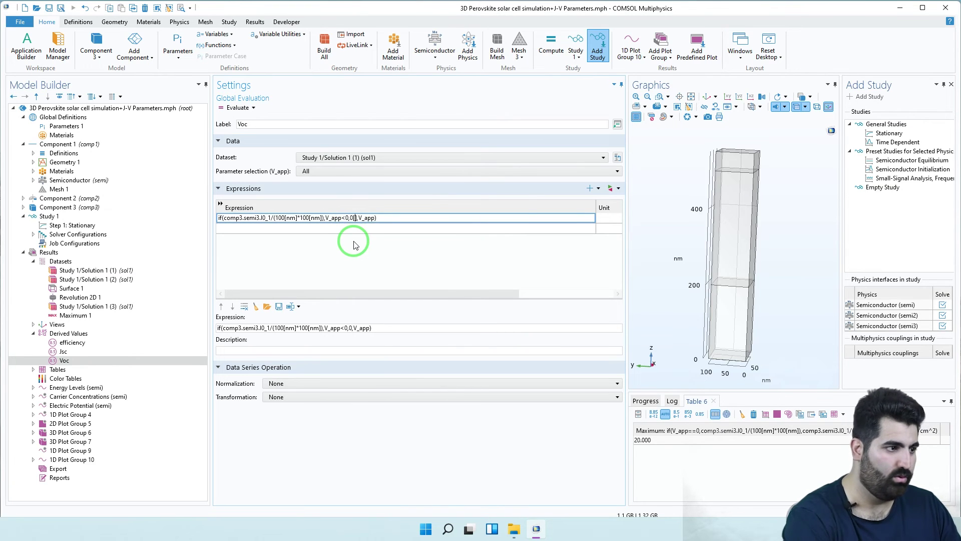
type("V")
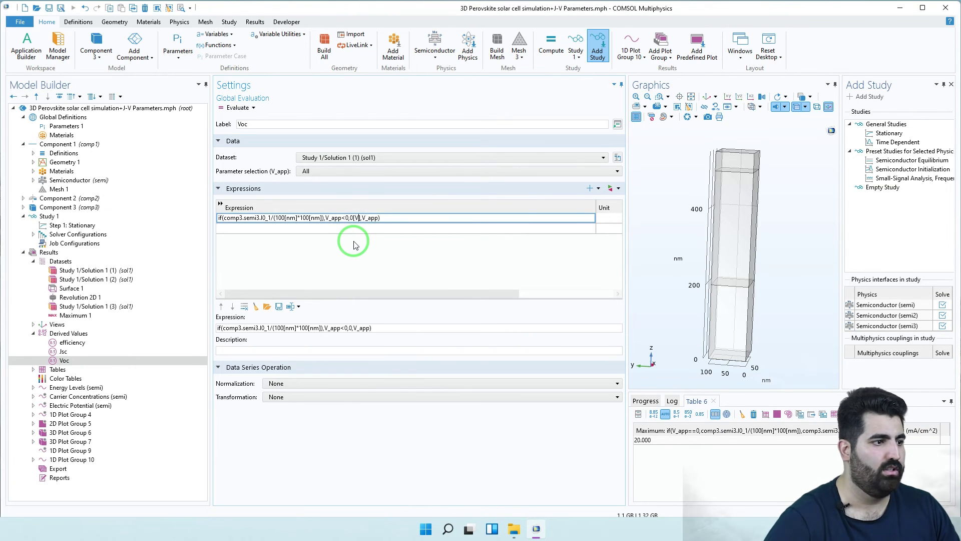
left_click(397, 227)
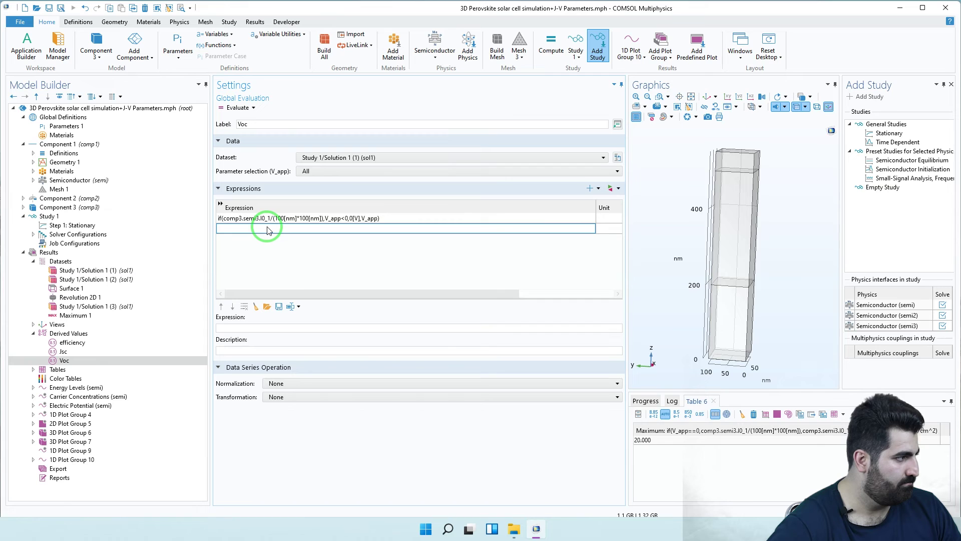
left_click(324, 221)
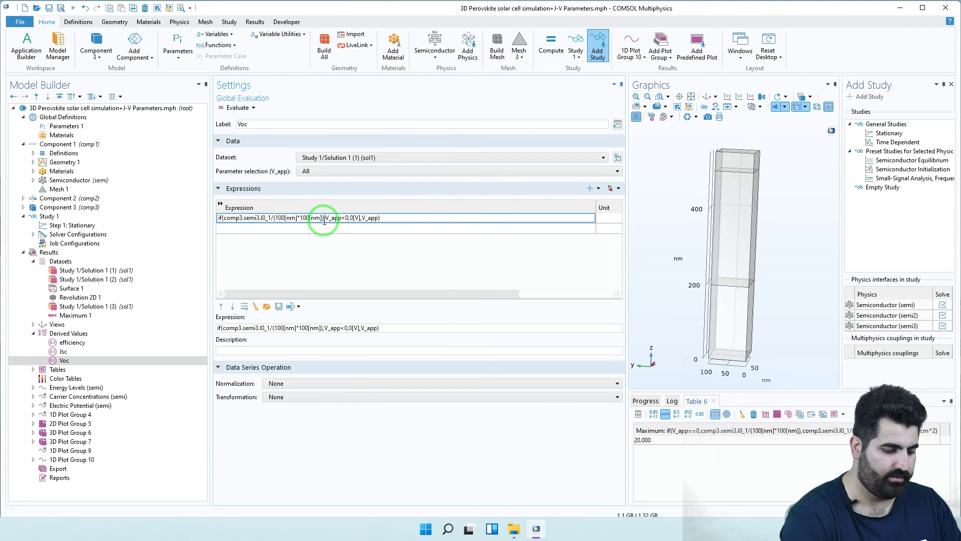
type("*")
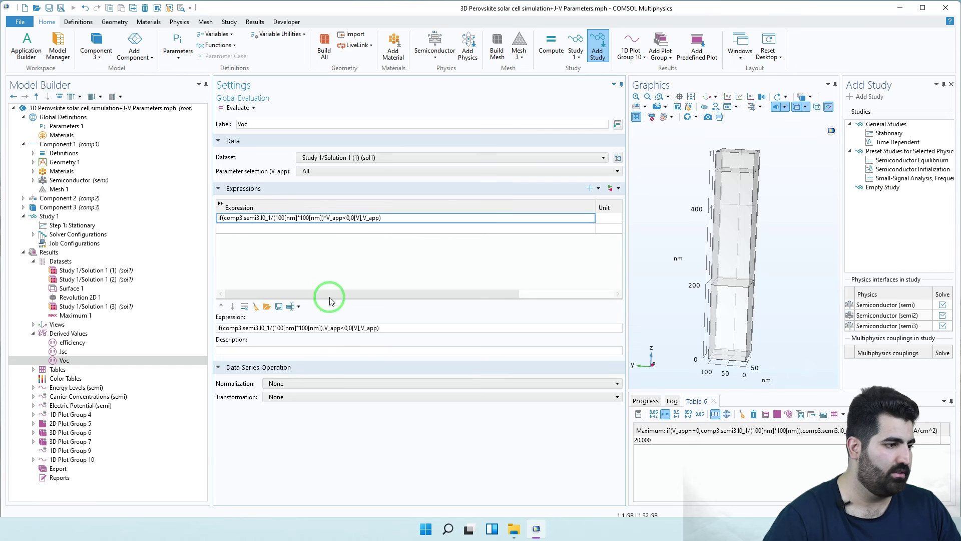
left_click(325, 398)
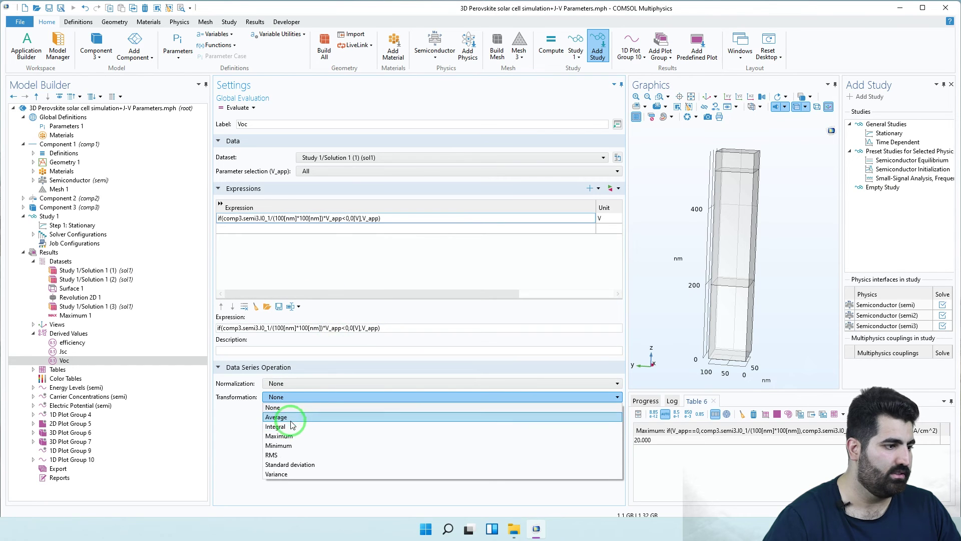
Take the maximum over the voltage sweep and evaluate Voc, giving 1.1200 V in Table 7
left_click(293, 438)
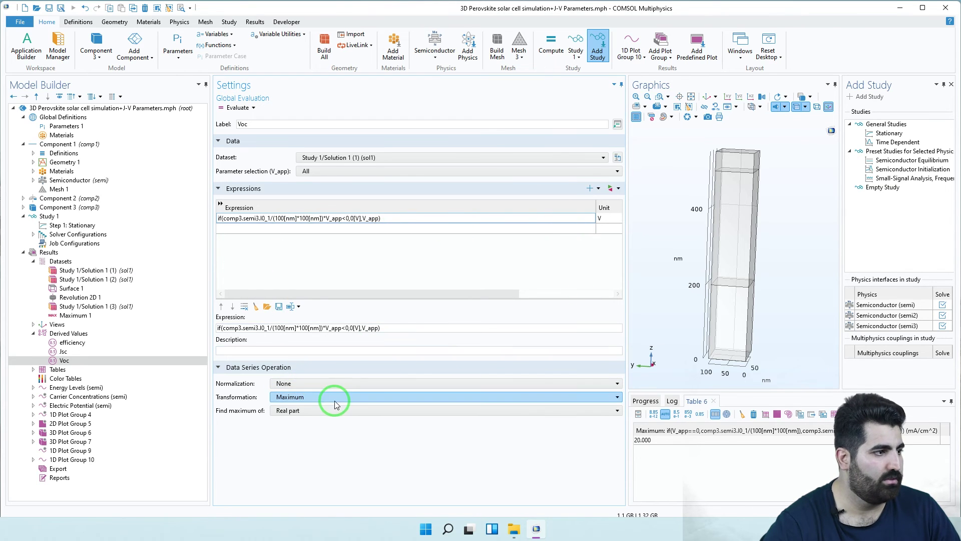
left_click(225, 109)
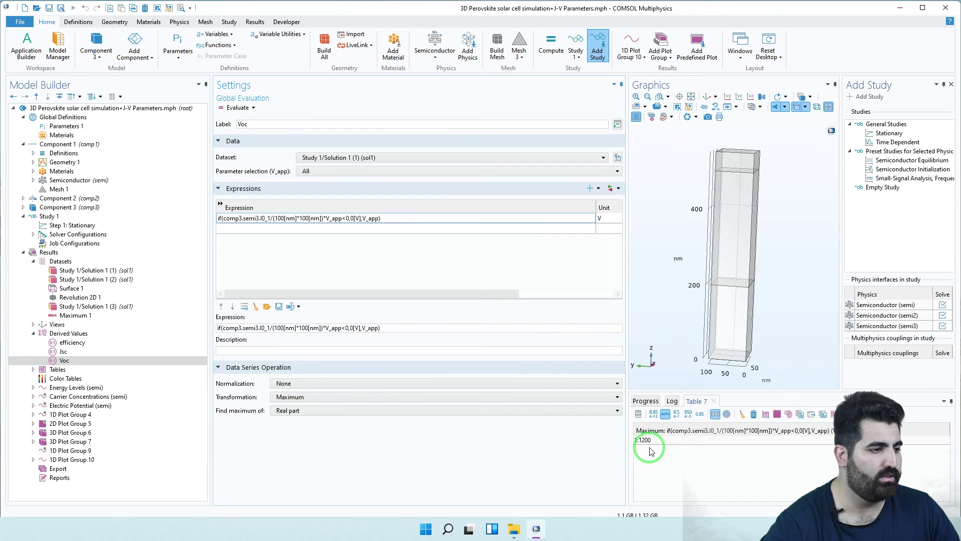
Add a fourth Global Evaluation under Derived Values, glancing at the efficiency and Voc settings
left_click(98, 362)
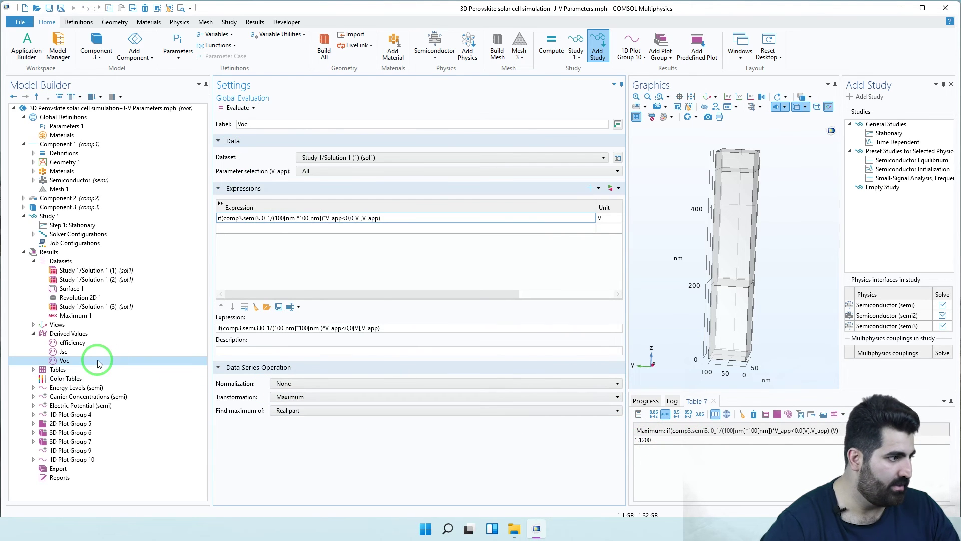
left_click(85, 334)
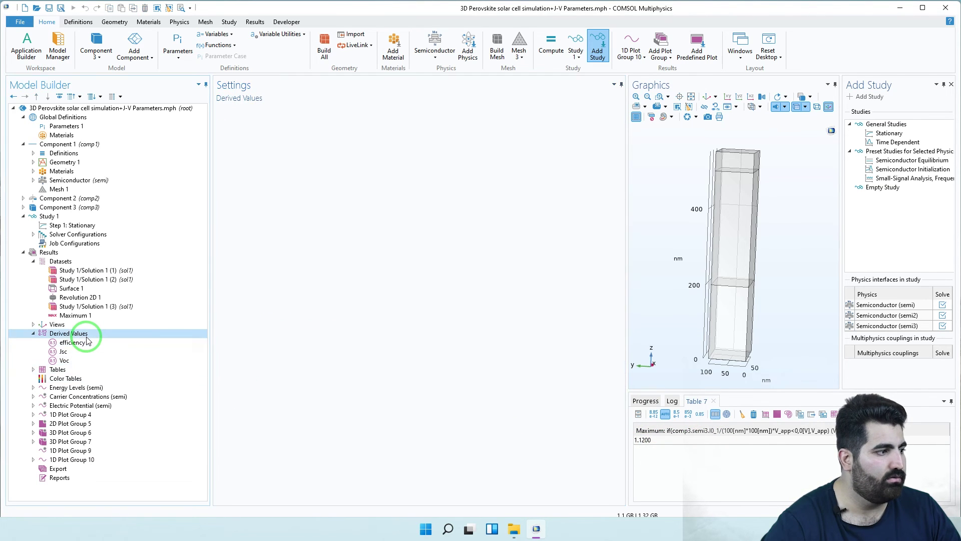
right_click(85, 335)
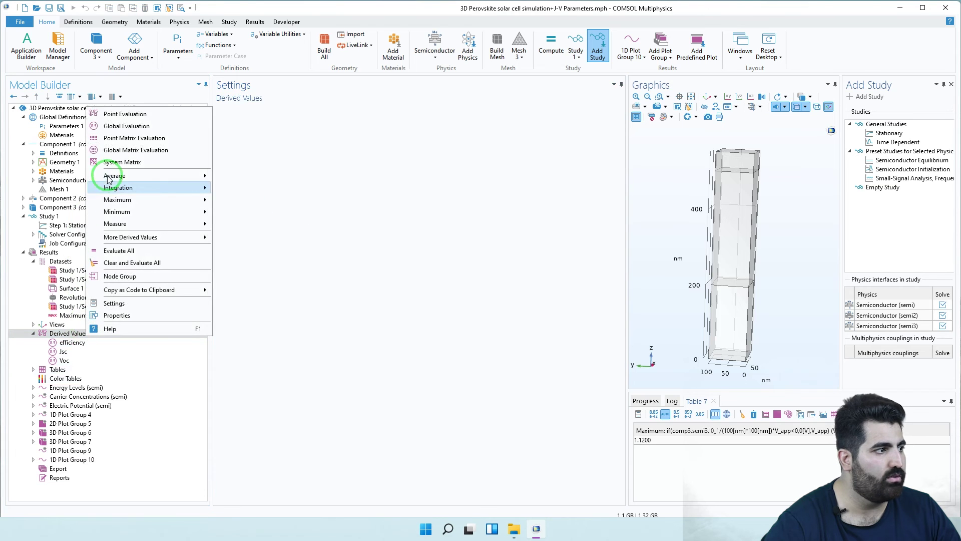
left_click(126, 127)
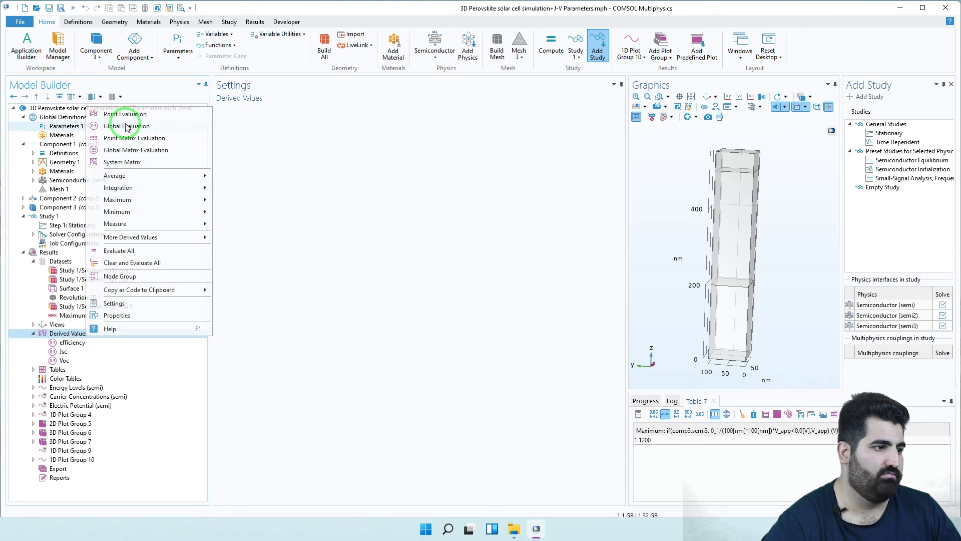
left_click(79, 342)
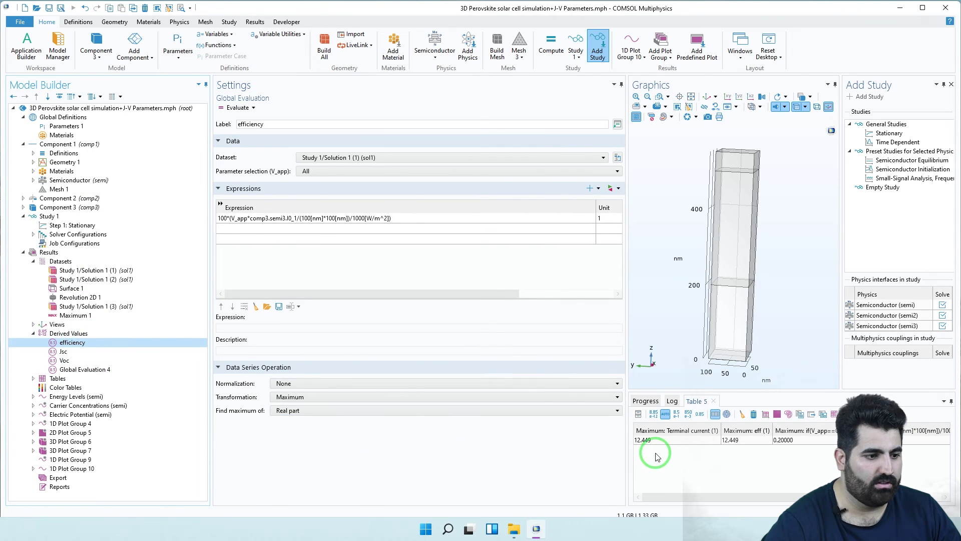
left_click(96, 360)
left_click(100, 369)
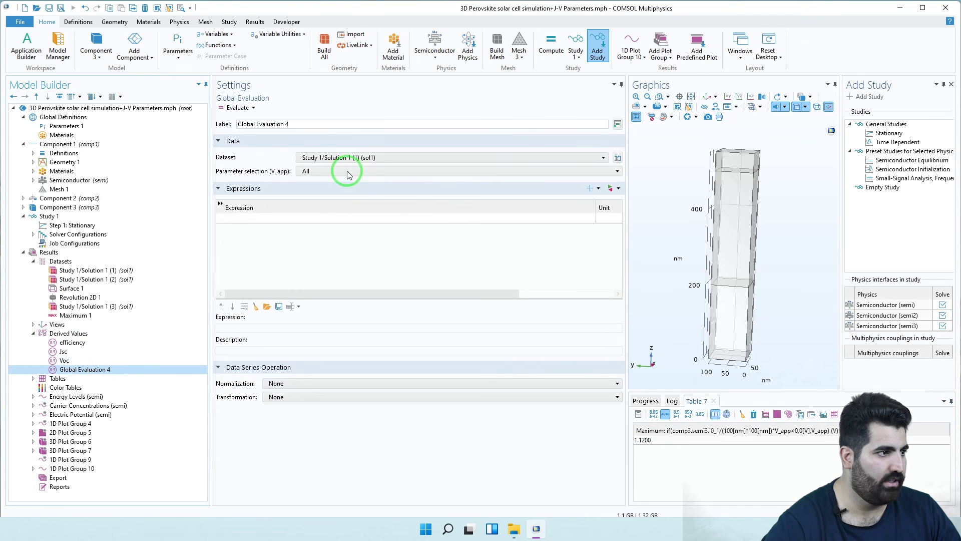
Label the new evaluation FF and widen its Description column
left_click_drag(300, 125, 238, 129)
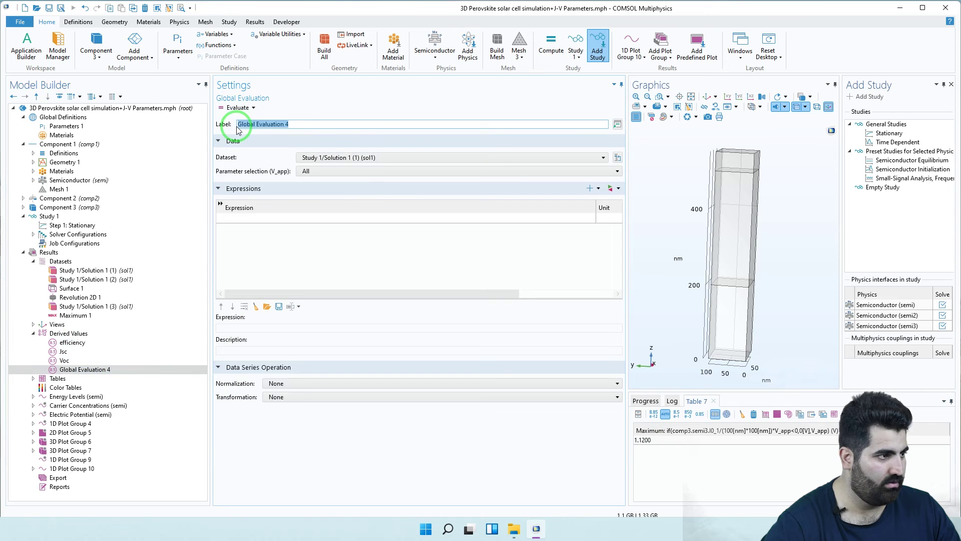
type("ff")
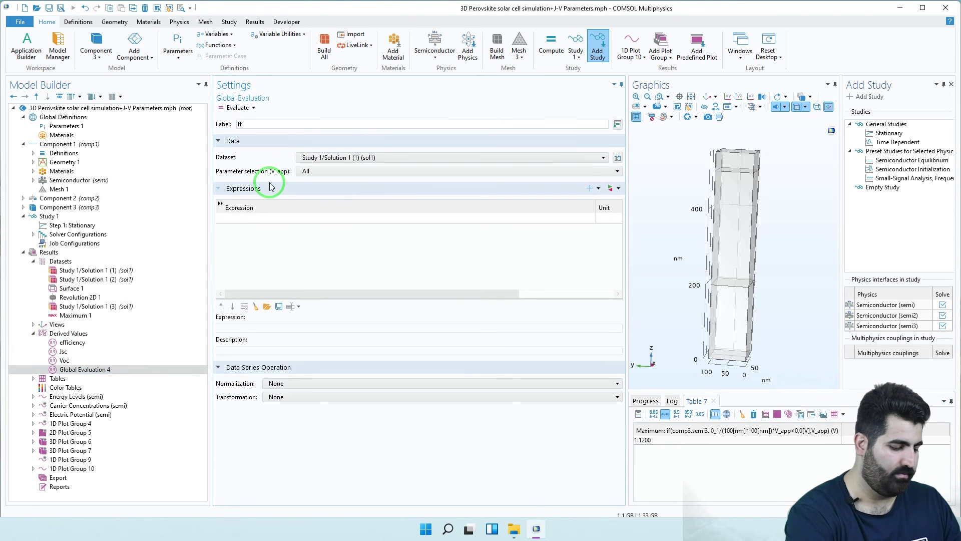
key("BackSpace")
key("BackSpace")
type("FF")
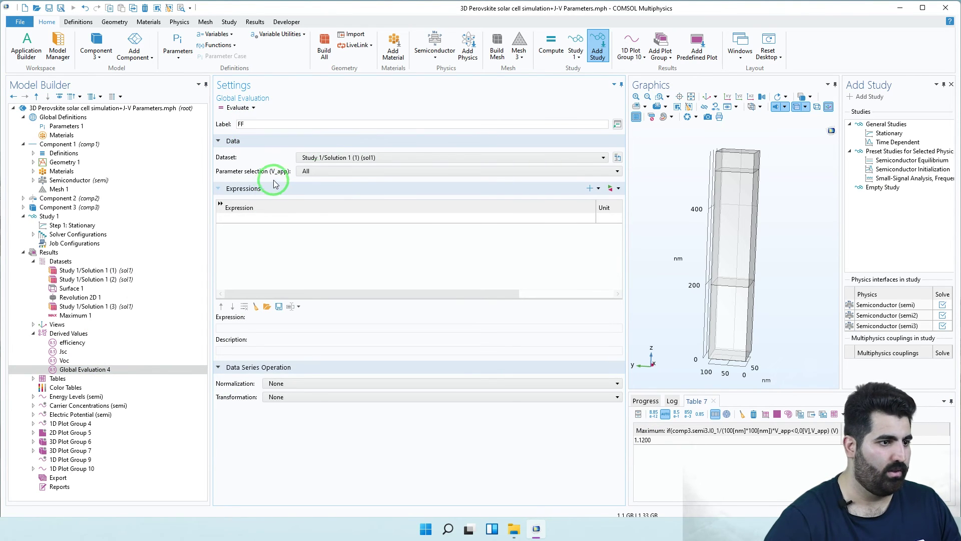
left_click_drag(596, 205, 388, 226)
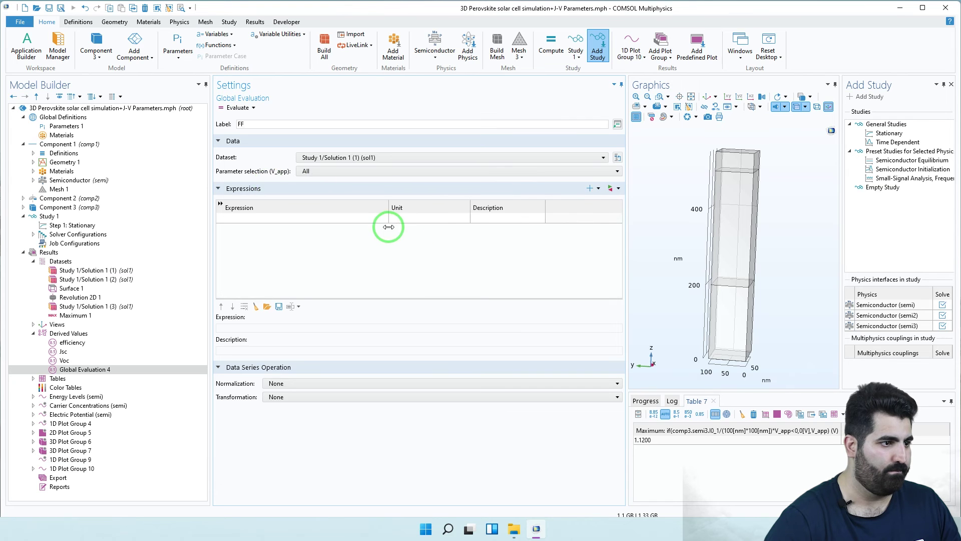
left_click_drag(546, 210, 592, 207)
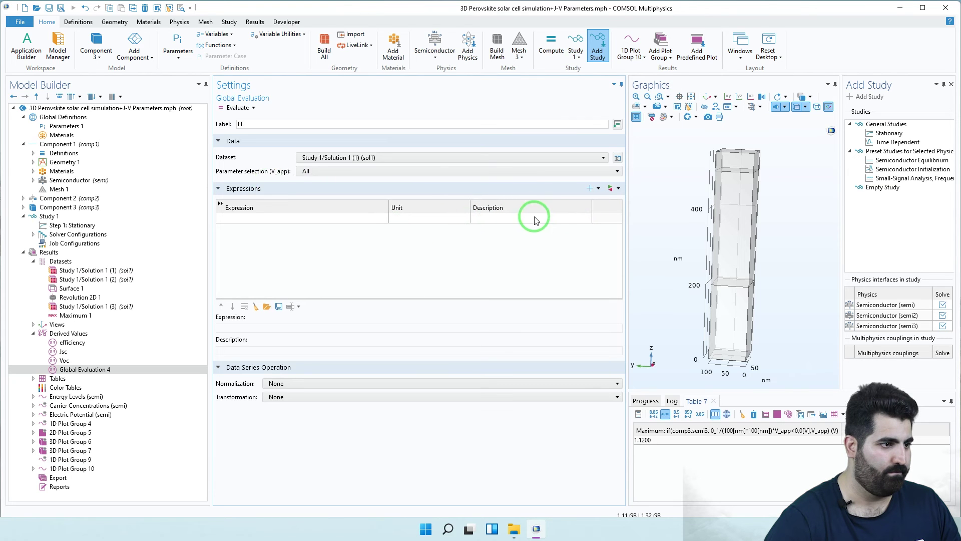
left_click(493, 219)
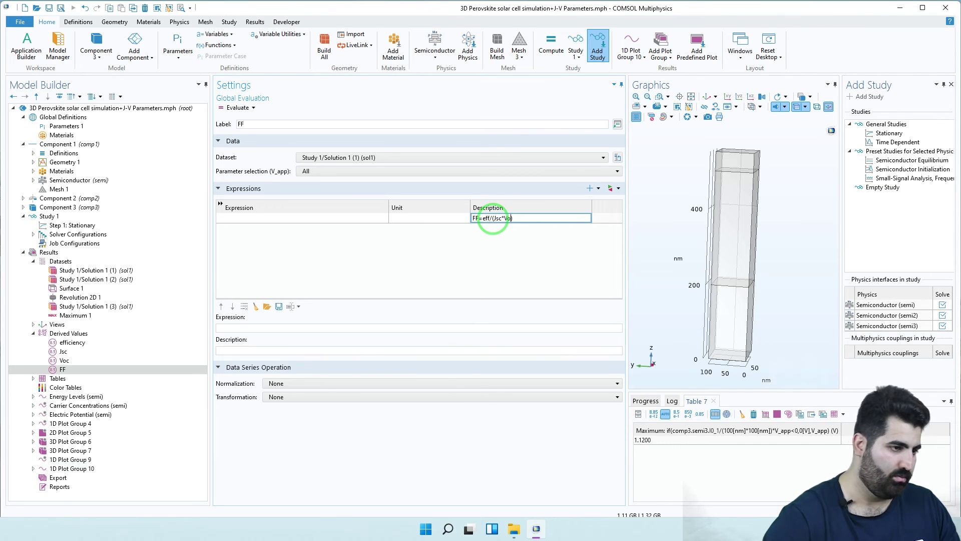
Commit FF's description FF=eff/(Jsc*Voc) and look up the efficiency result 12.449
left_click(415, 223)
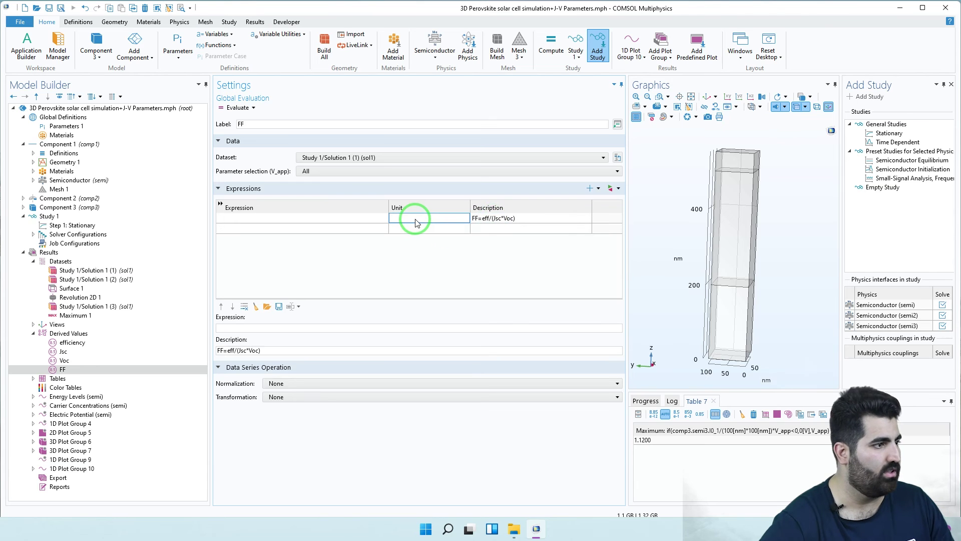
left_click(245, 217)
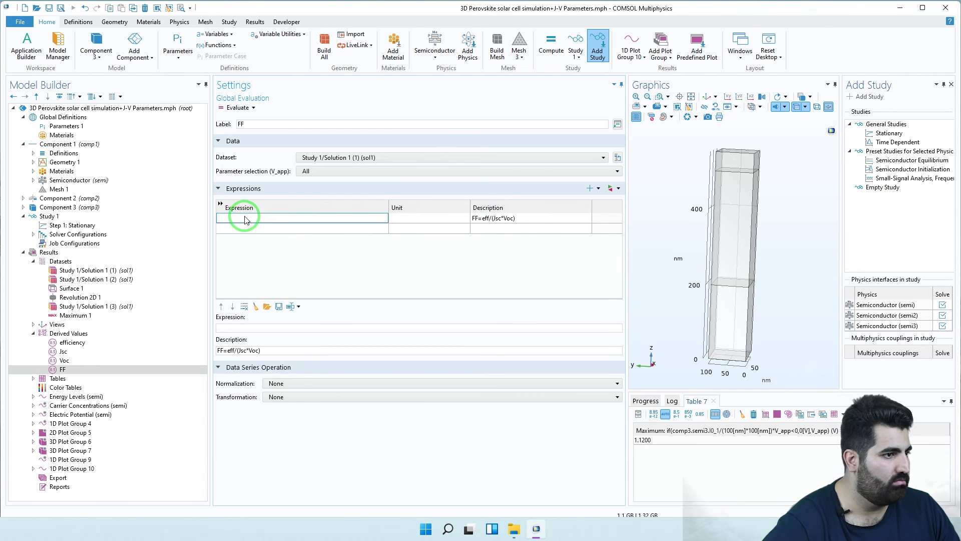
left_click(82, 342)
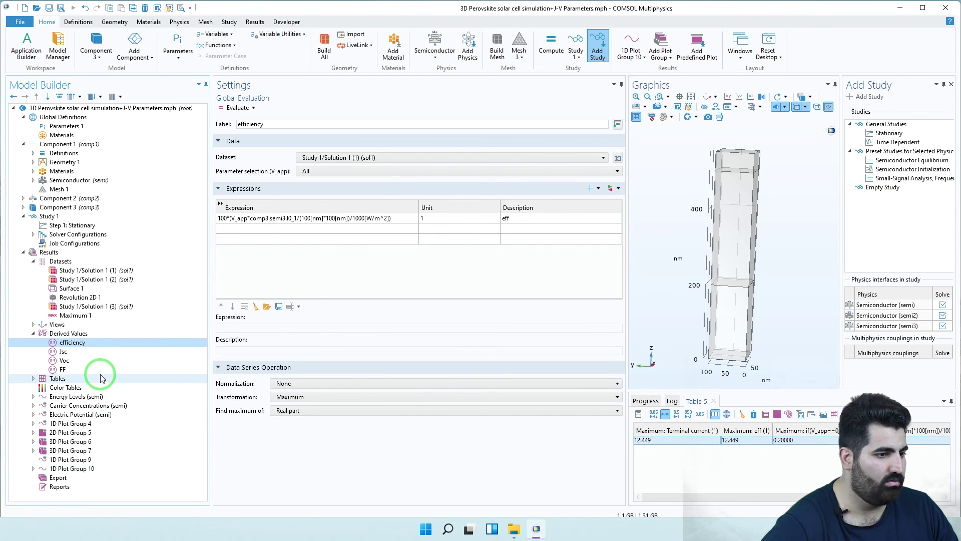
left_click(500, 396)
left_click(566, 420)
left_click(663, 441)
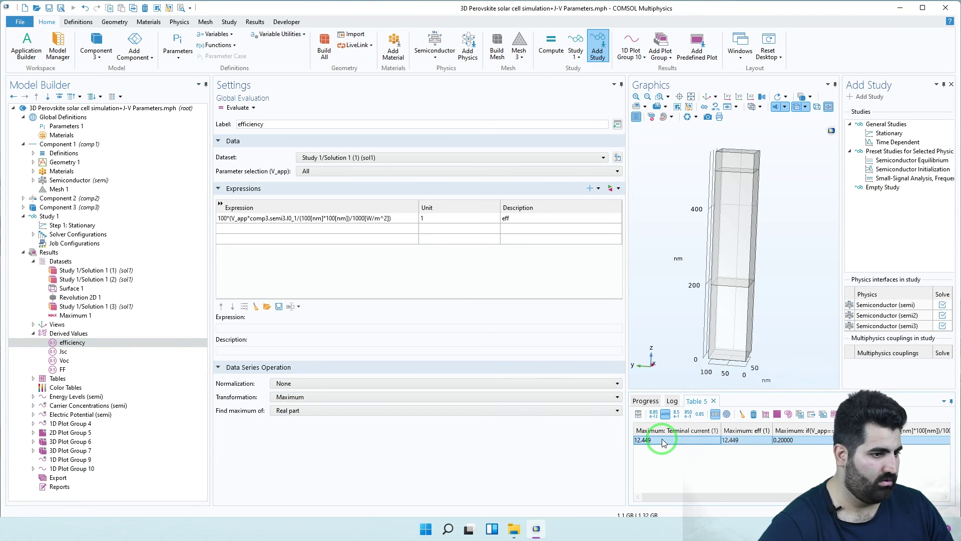
left_click(89, 372)
left_click(243, 219)
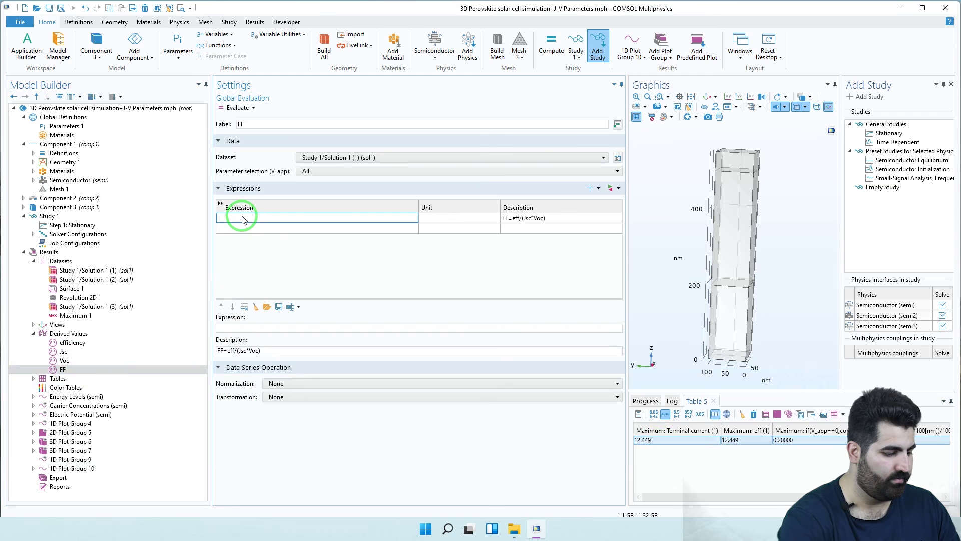
Enter the FF expression 12.449/20*1.12 after checking Jsc's 20.000 value in Table 6
type("12.449/")
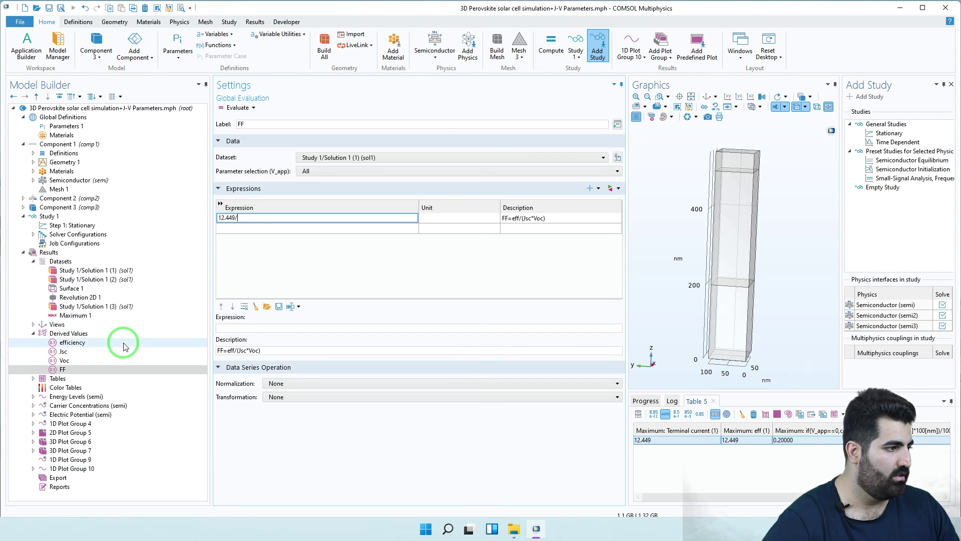
left_click(75, 352)
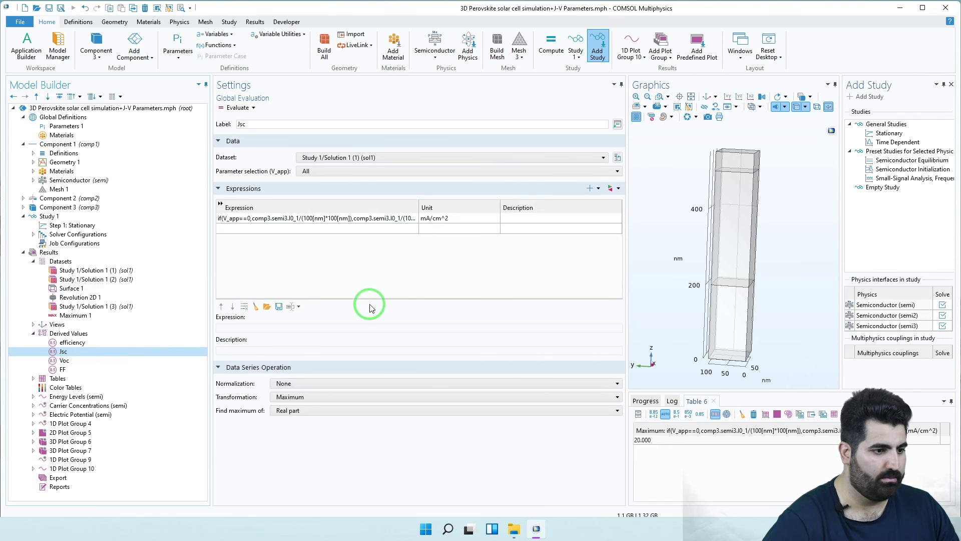
left_click(61, 369)
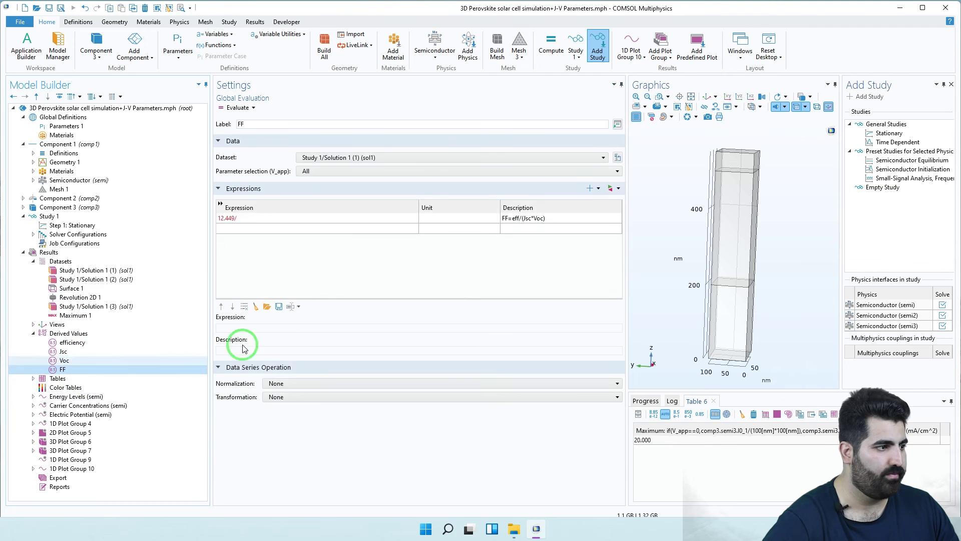
double_click(245, 217)
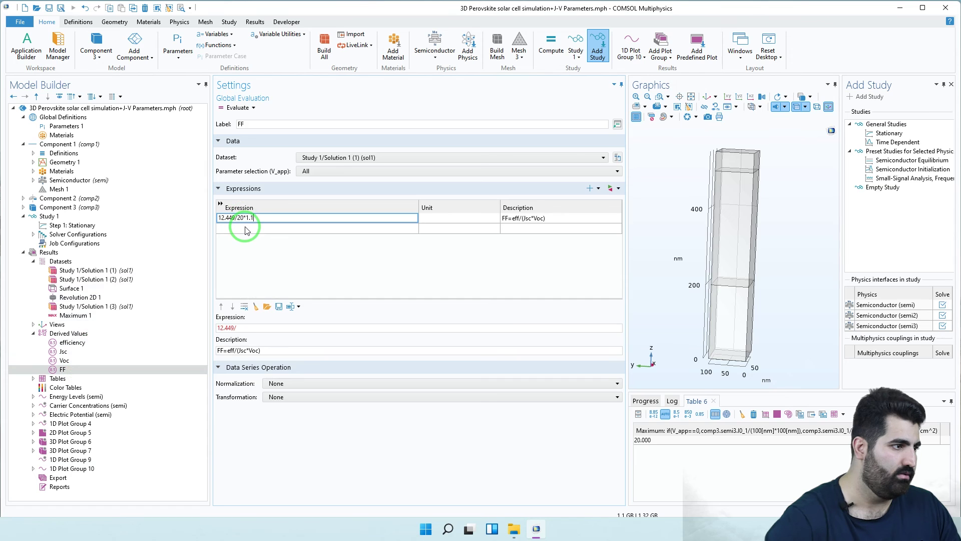
left_click(262, 229)
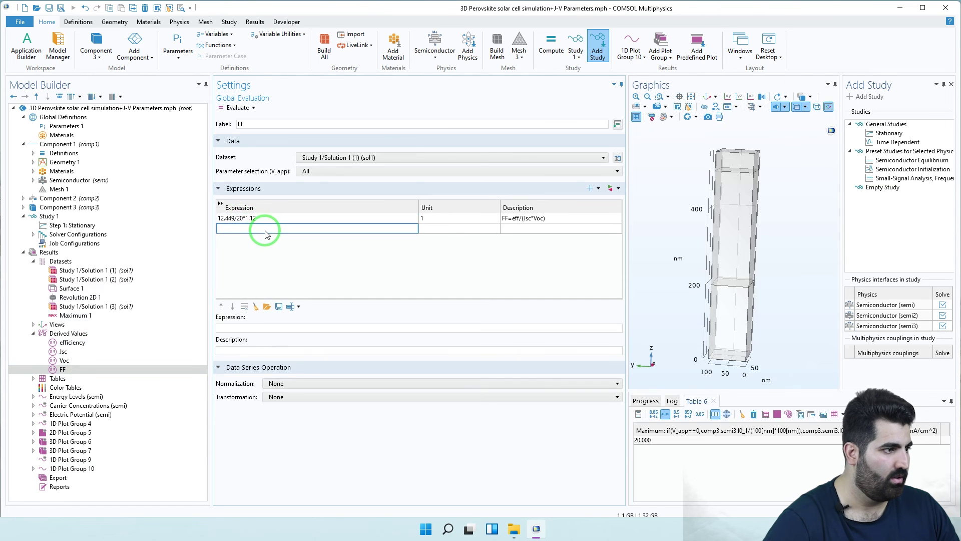
left_click(263, 217)
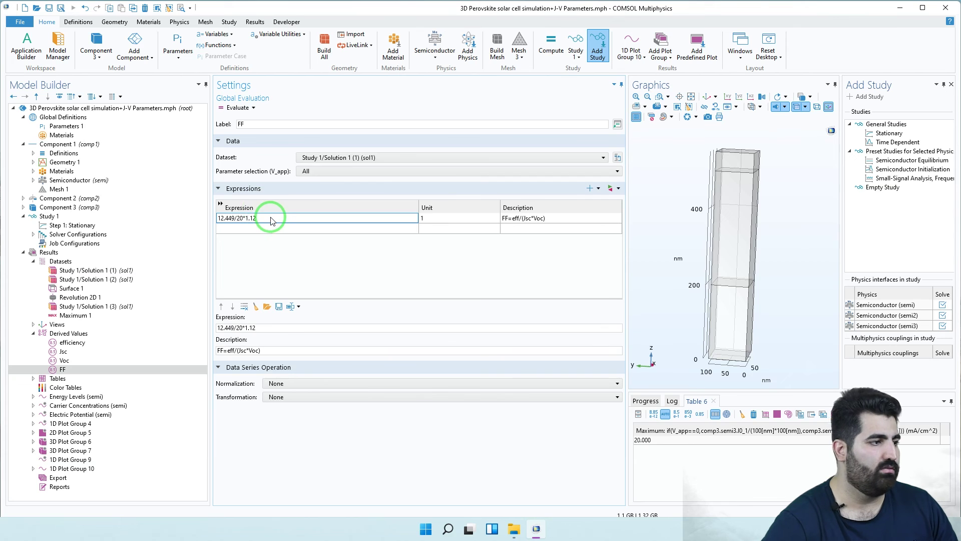
left_click(246, 217)
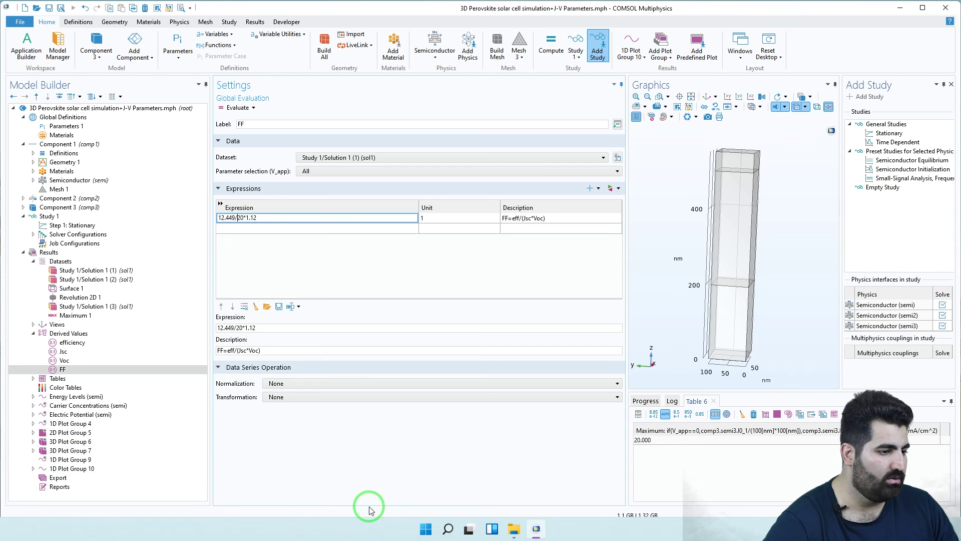
Launch Windows Calculator from the system search and move it toward the screen centre
left_click(447, 529)
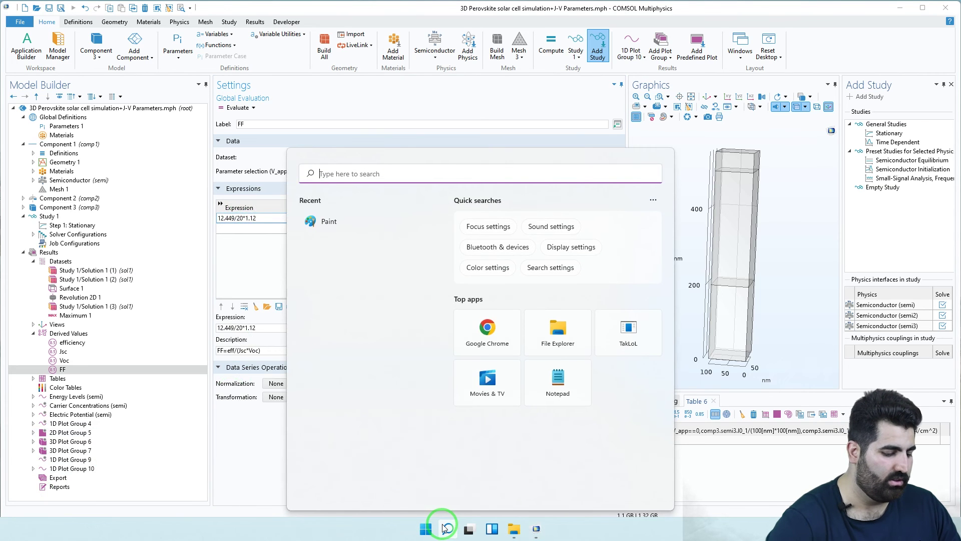
type("calc")
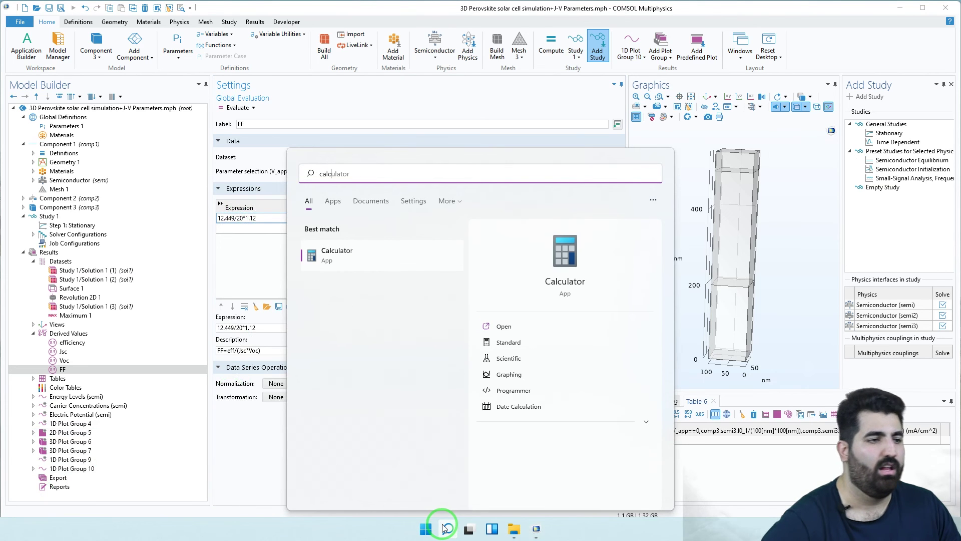
left_click(343, 258)
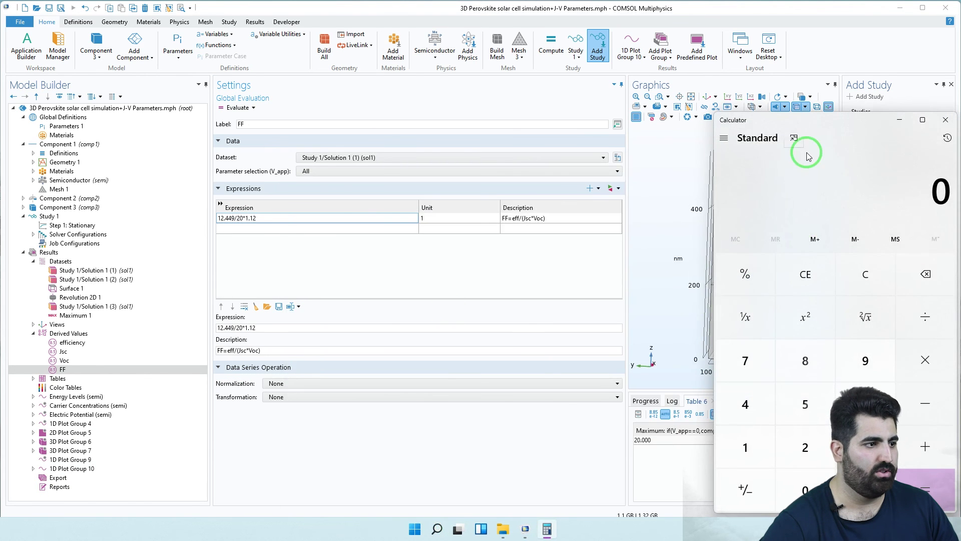
left_click_drag(818, 119, 608, 69)
Compute 20 × 1.12 = 22.4 in the calculator
left_click(650, 221)
left_click(538, 406)
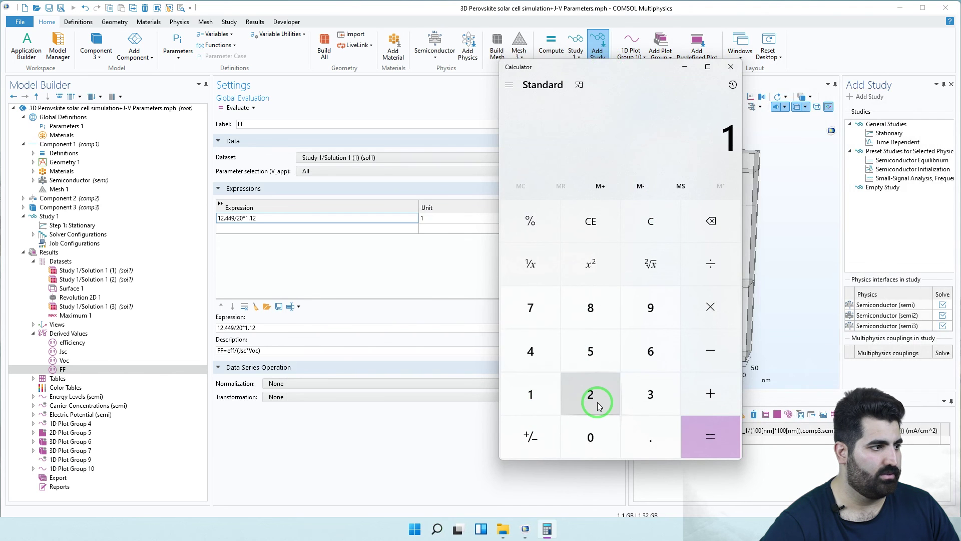
left_click(599, 405)
left_click(707, 231)
left_click(659, 228)
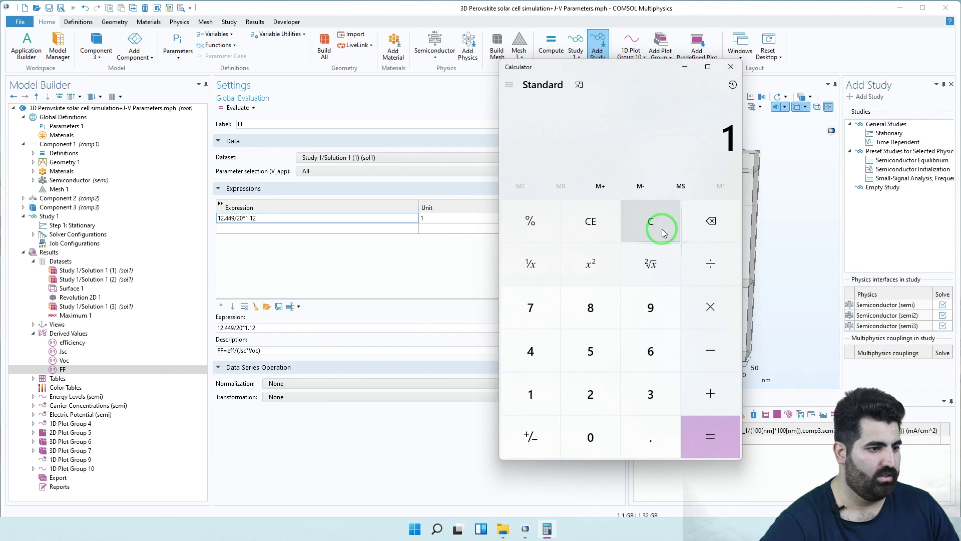
left_click(593, 400)
left_click(599, 434)
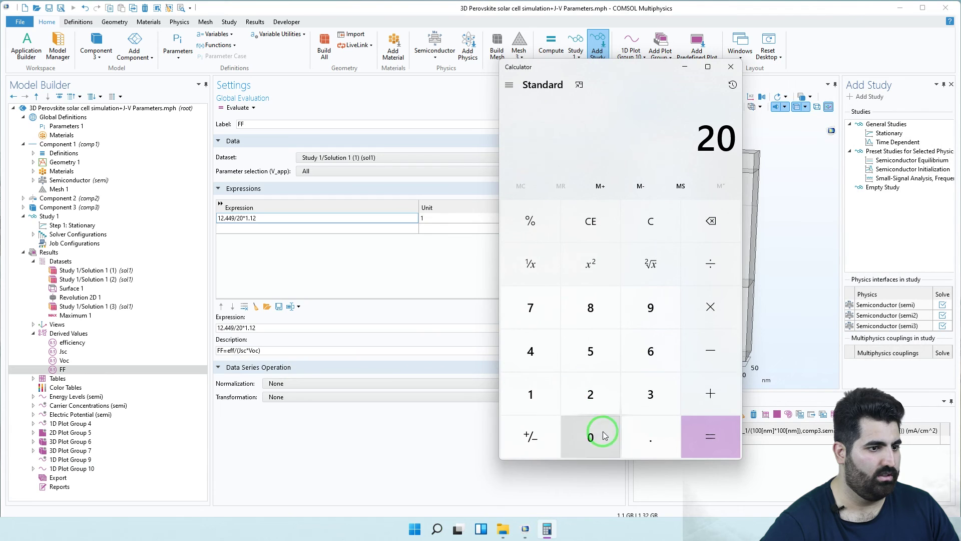
left_click(705, 309)
left_click(540, 399)
left_click(645, 436)
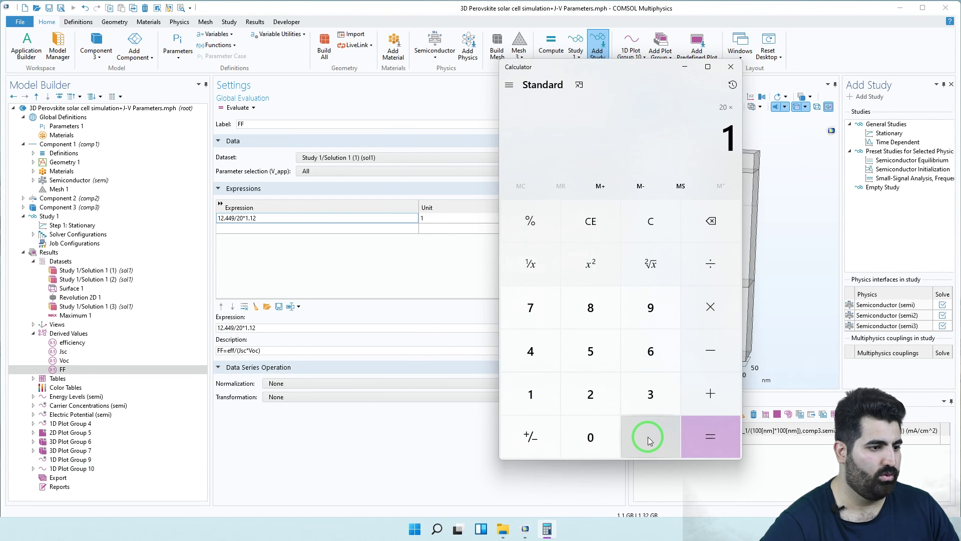
left_click(524, 408)
left_click(566, 394)
left_click(716, 434)
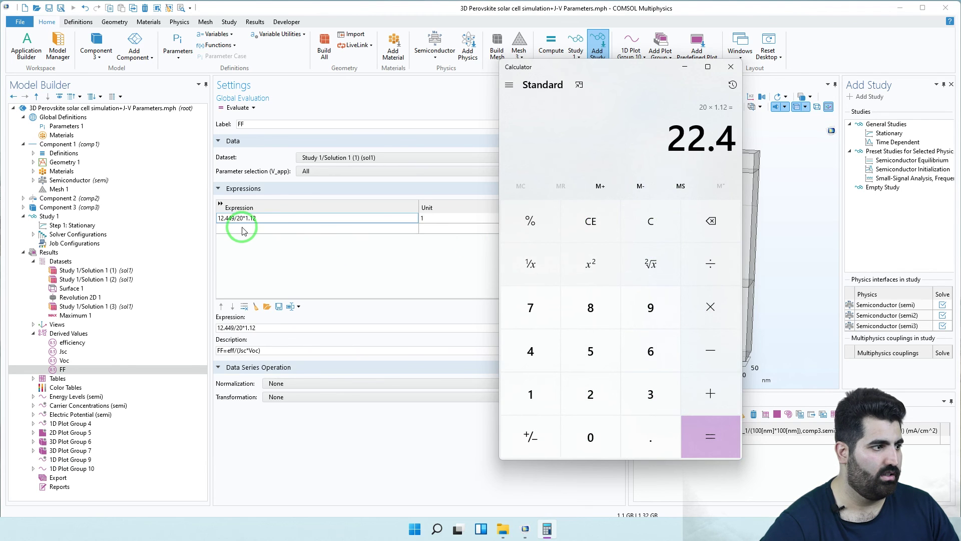
left_click_drag(674, 134, 683, 150)
left_click(683, 150)
double_click(684, 150)
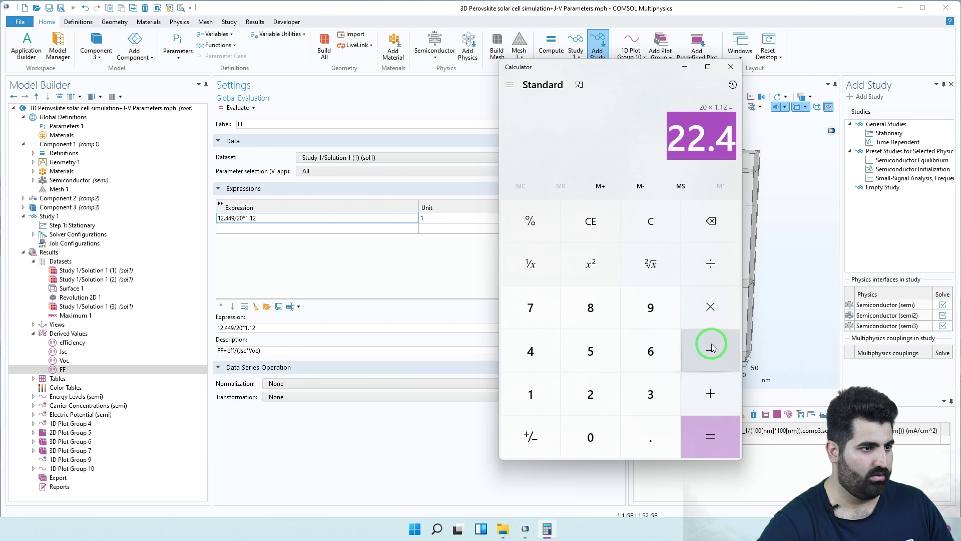
Compute 12.449 ÷ 22.4 × 100, giving a fill factor of 55.58%
left_click(657, 222)
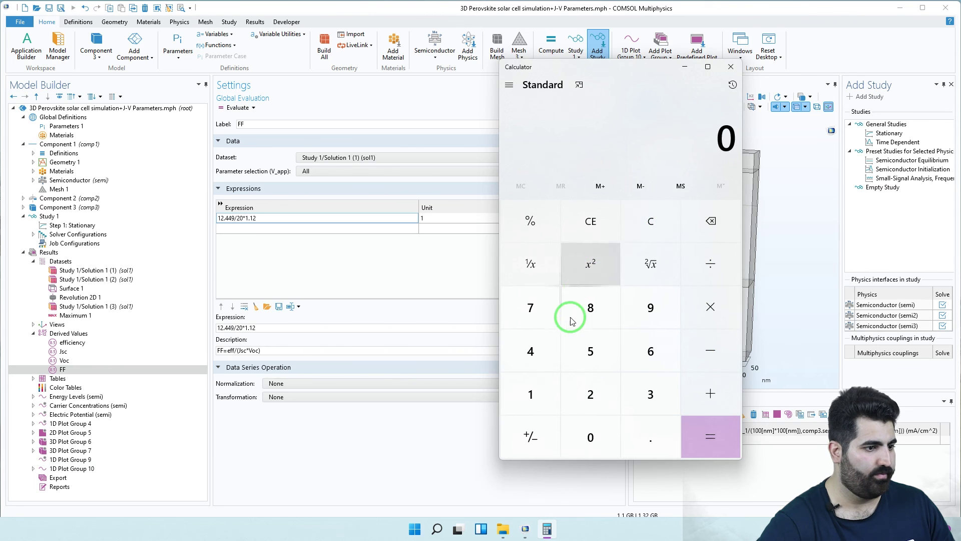
left_click(538, 394)
left_click(590, 395)
left_click(666, 449)
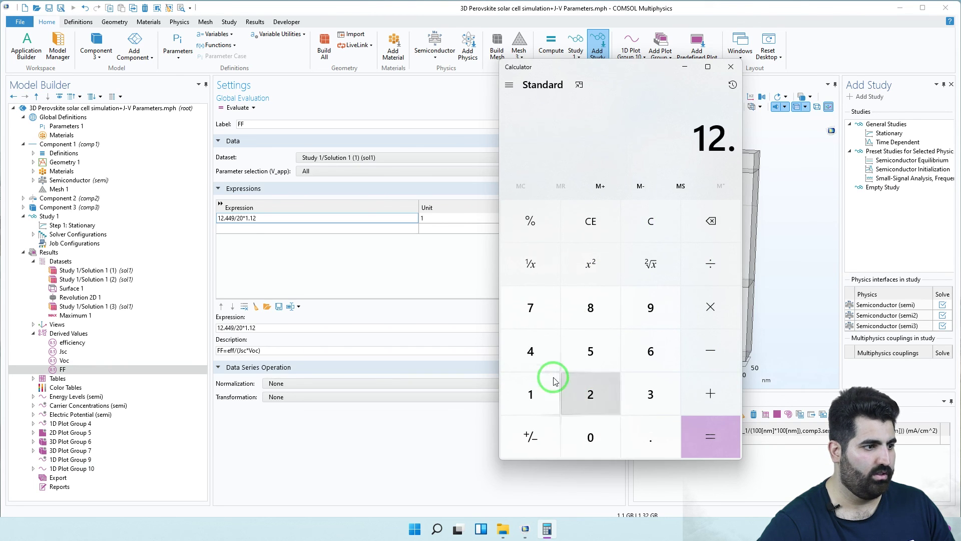
double_click(530, 356)
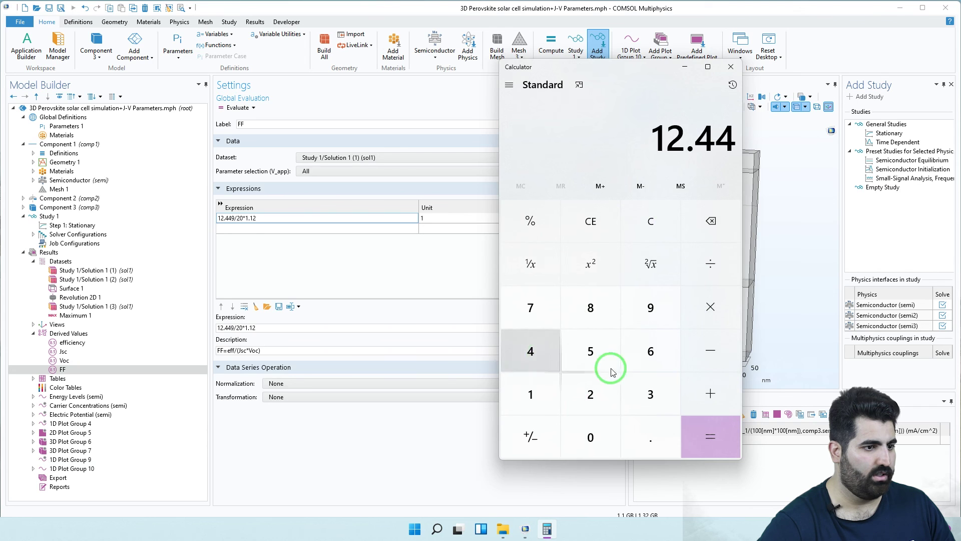
left_click(639, 311)
left_click(709, 261)
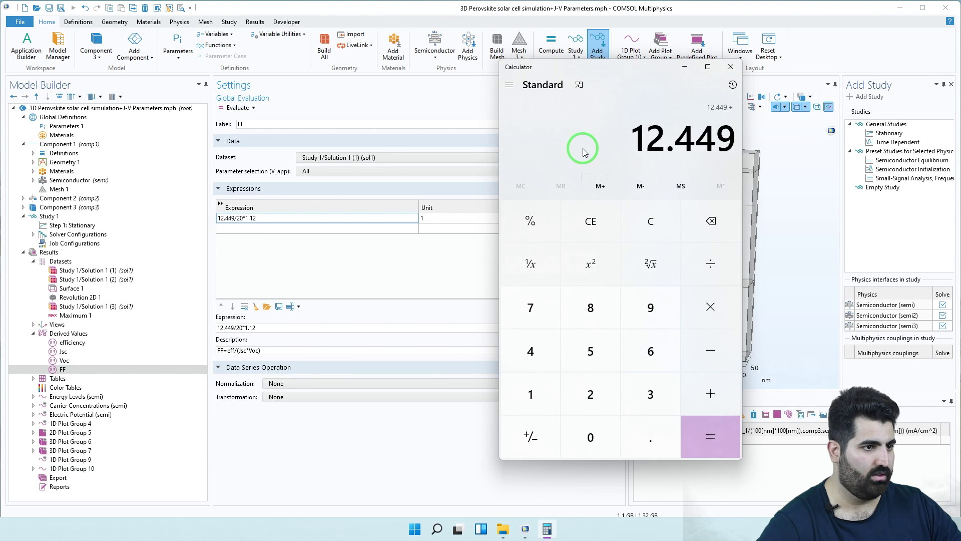
type("22.4")
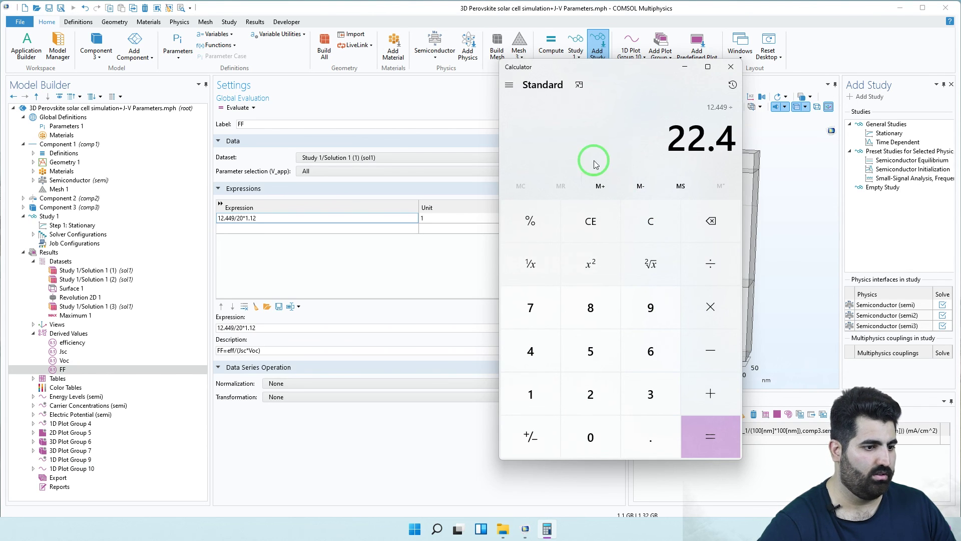
left_click(713, 438)
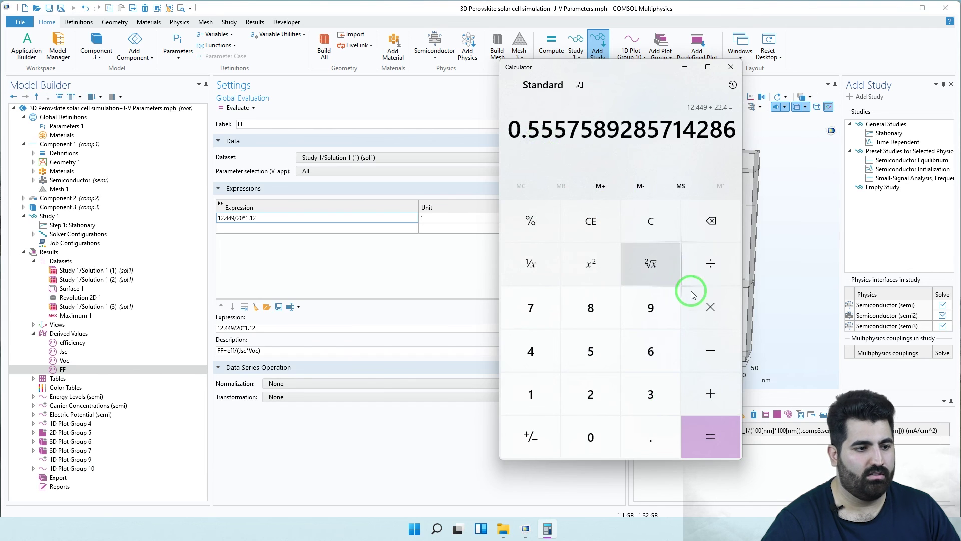
left_click(709, 322)
left_click(546, 396)
left_click(606, 441)
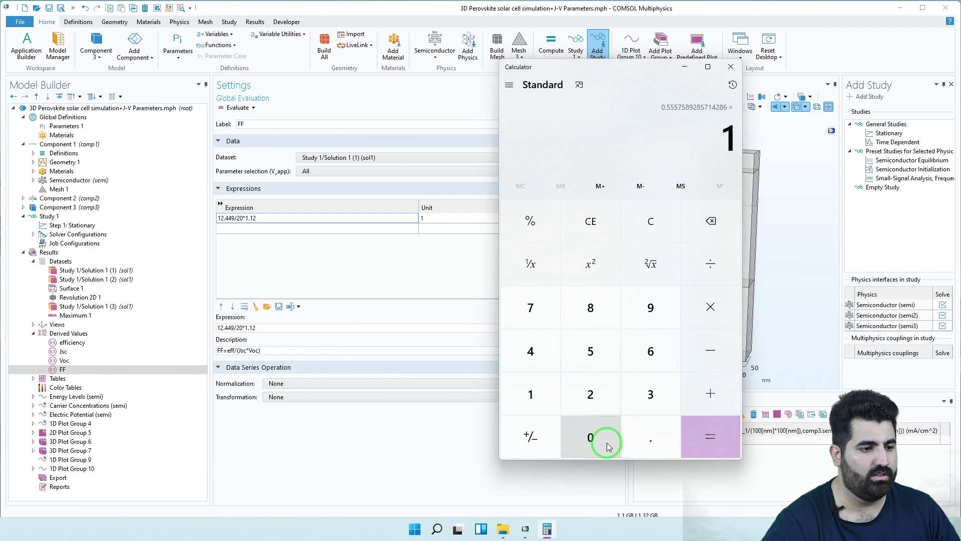
left_click(605, 441)
left_click(698, 449)
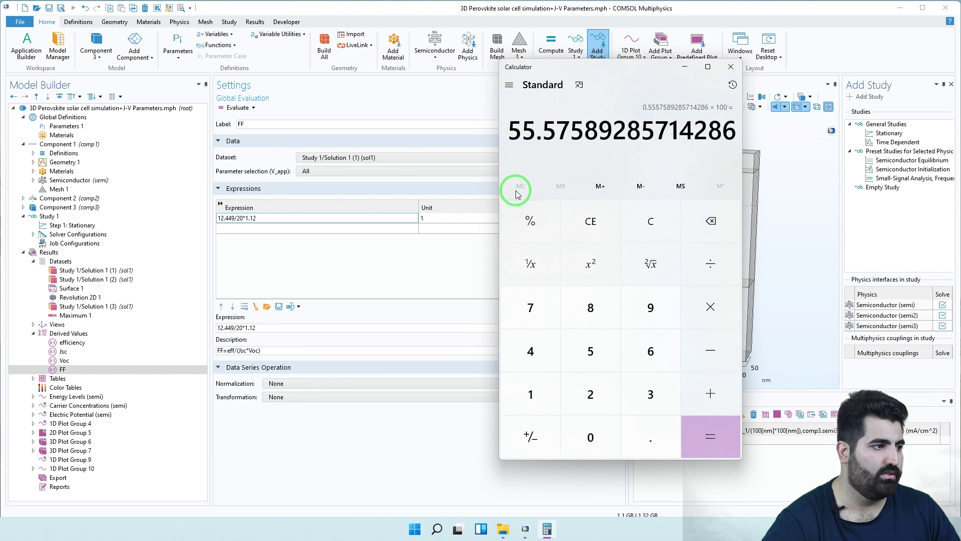
Add 55.557 as the second FF expression, below 12.449/20*1.12
left_click(264, 229)
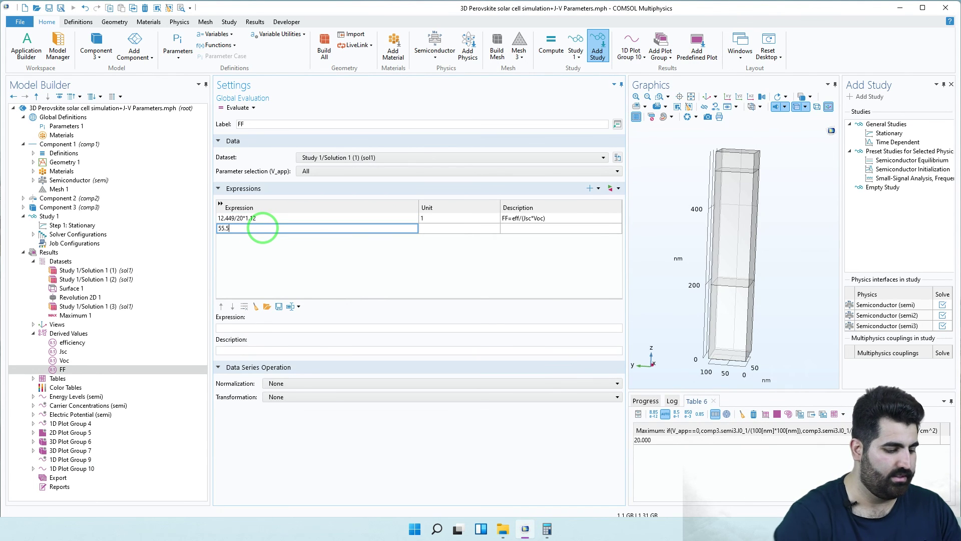
type("55.557")
key("Return")
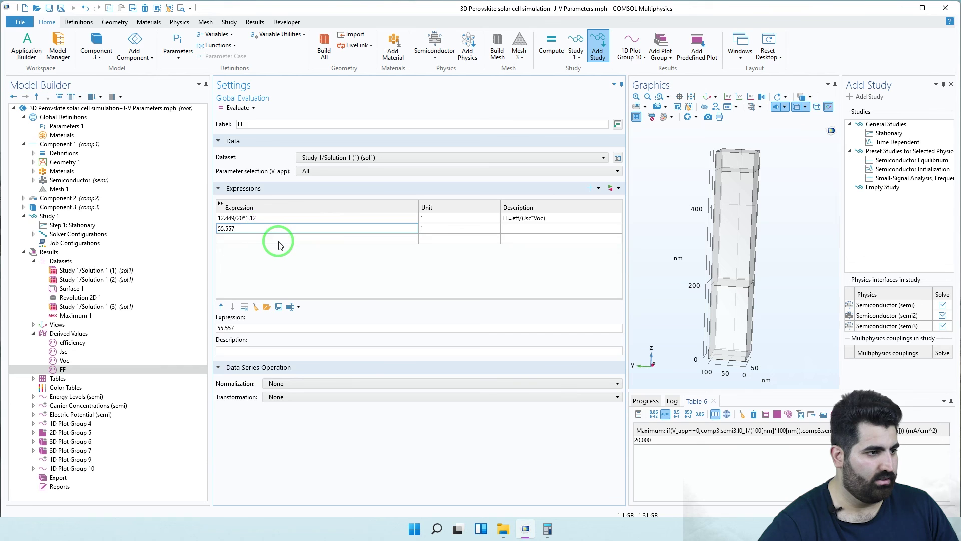